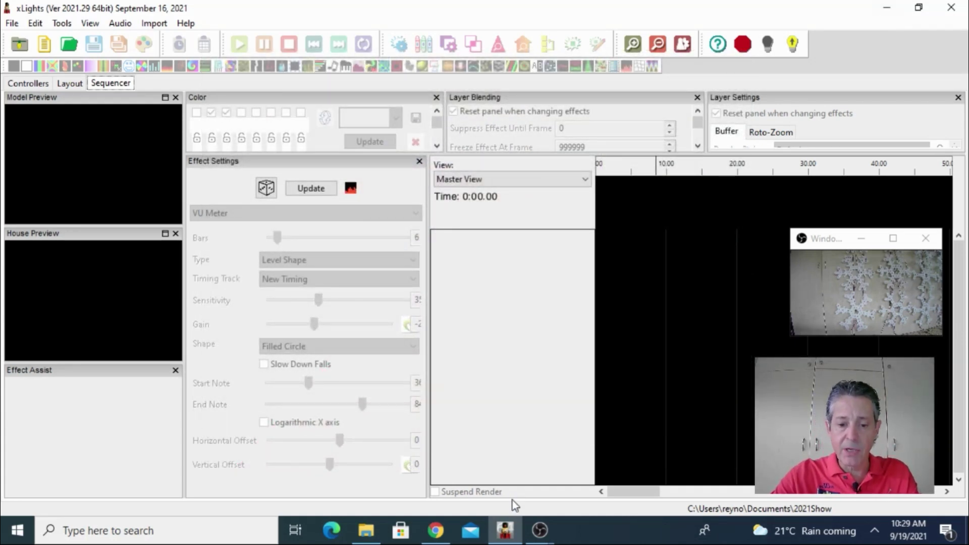
Switch to Chrome and bring up the Falcon controller's string port configuration
{"action": "left_click", "coordinate": [435, 535]}
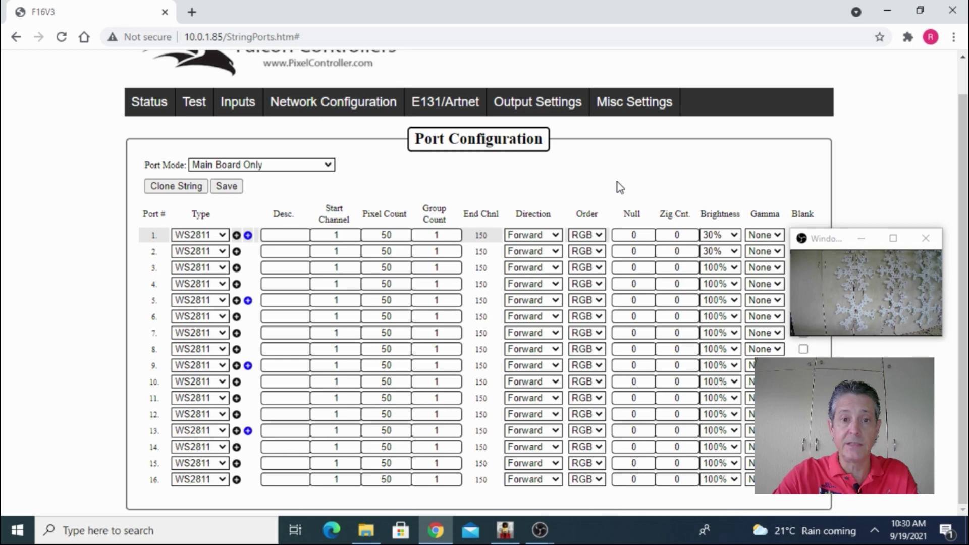
{"action": "scroll", "coordinate": [620, 188], "scroll_direction": "up", "scroll_amount": 1}
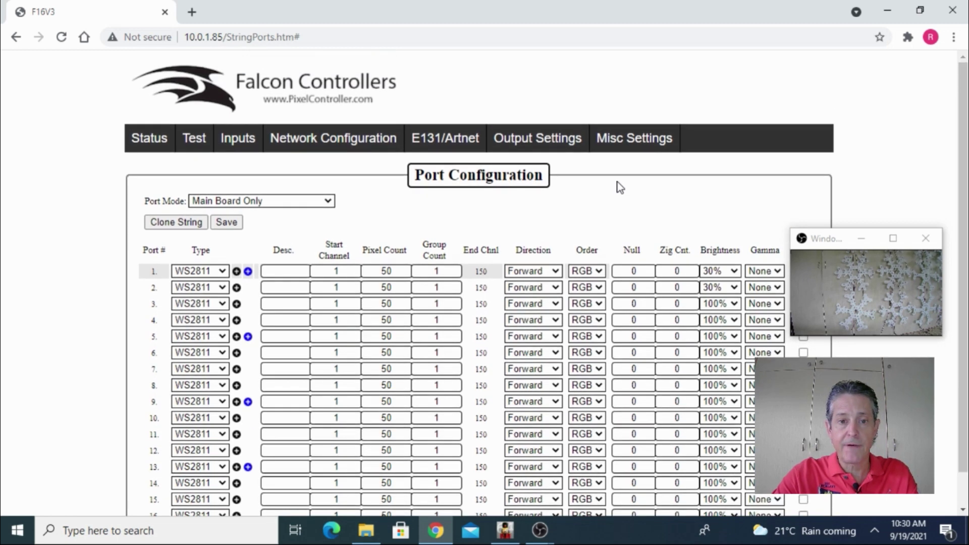
{"action": "mouse_move", "coordinate": [541, 134]}
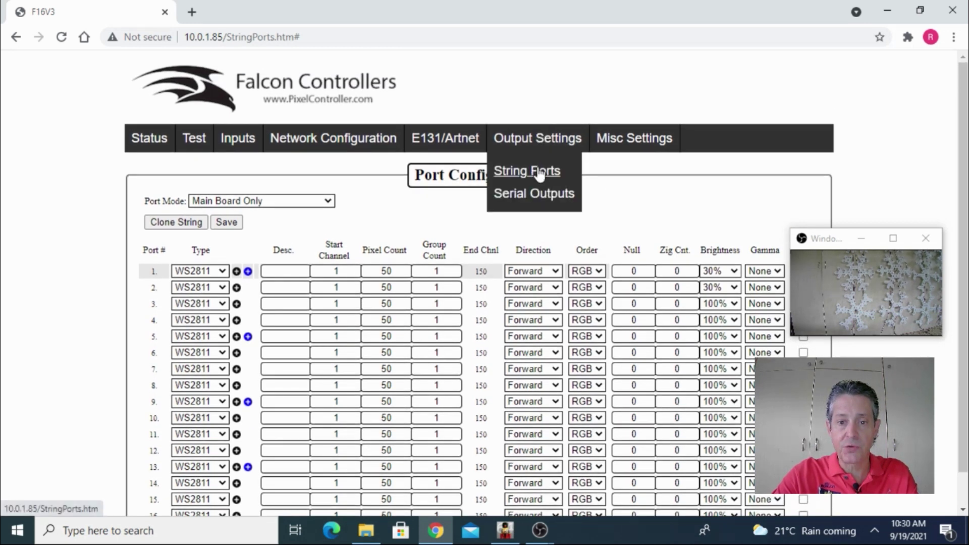
{"action": "scroll", "coordinate": [410, 214], "scroll_direction": "down", "scroll_amount": 1}
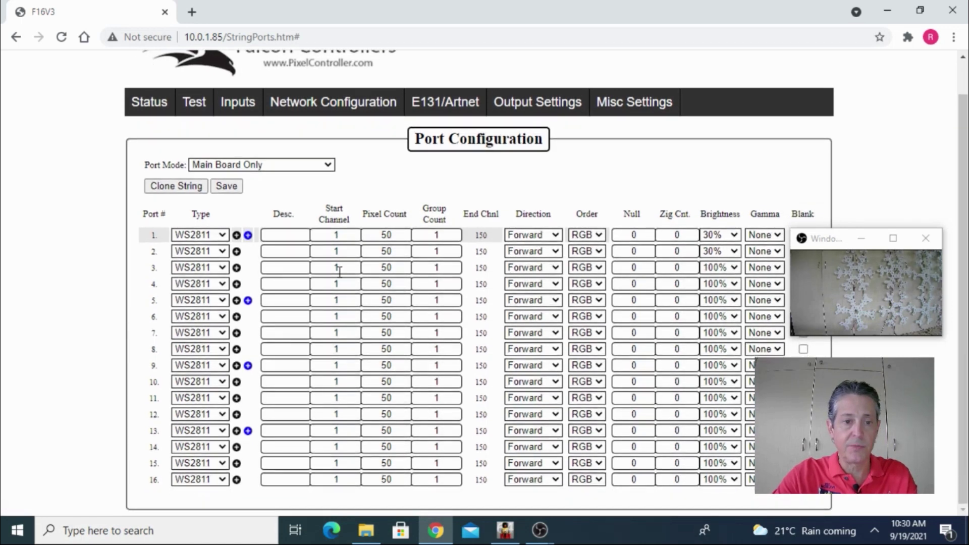
Describe port 1 as Snowflake1 and set its pixel count to 48
{"action": "left_click", "coordinate": [285, 236]}
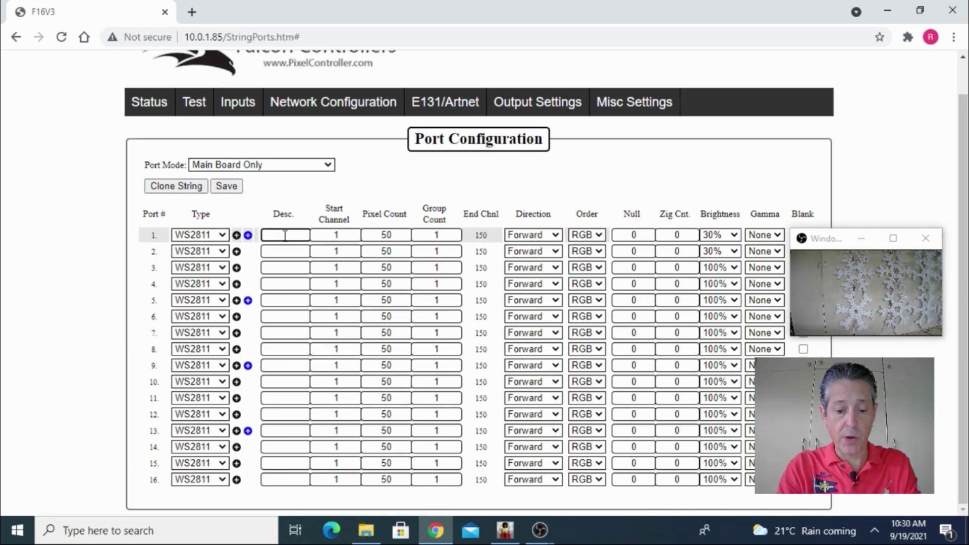
{"action": "type", "text": "Snowflake"}
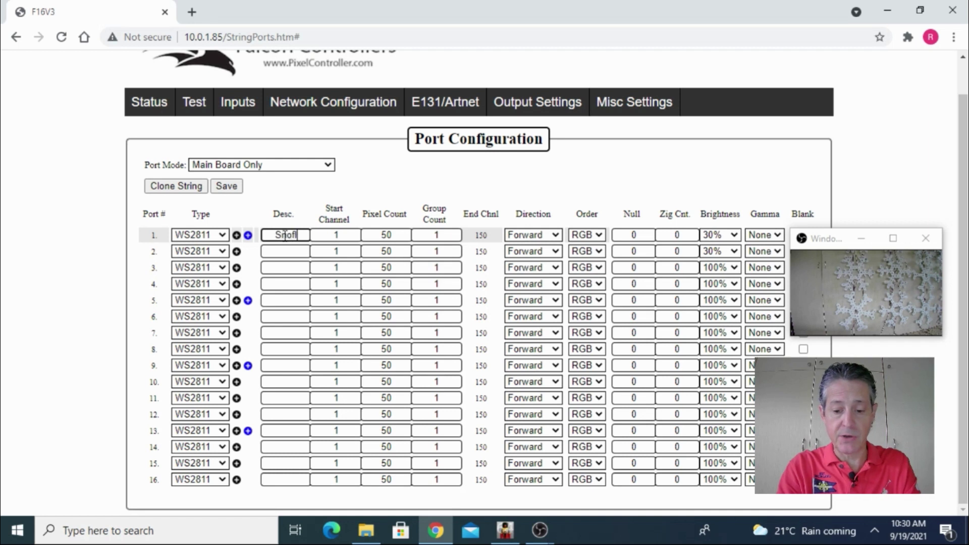
{"action": "type", "text": "1"}
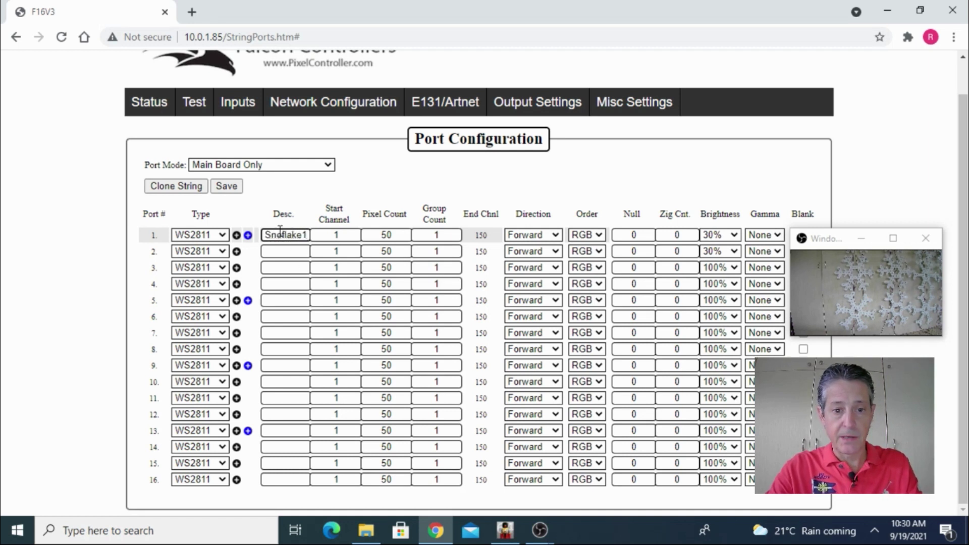
{"action": "type", "text": "w"}
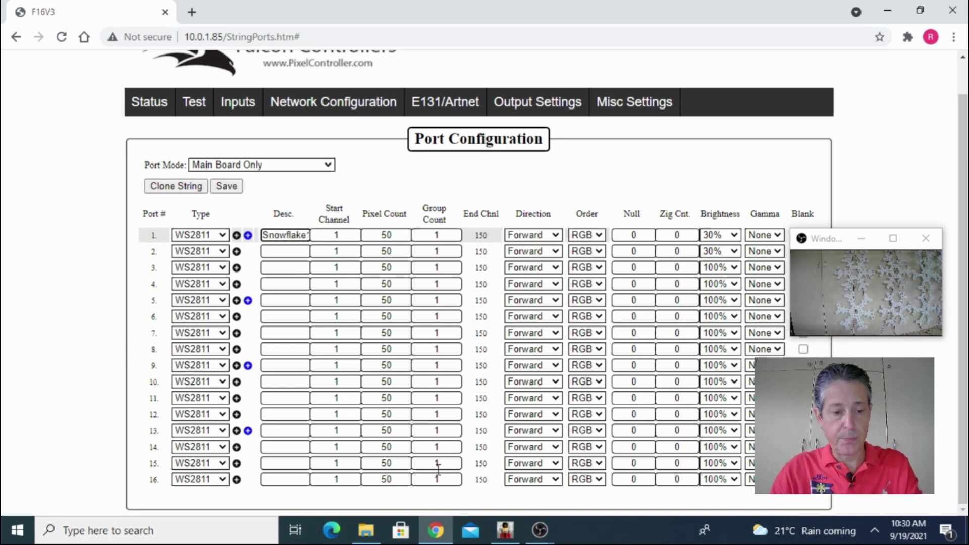
{"action": "key", "text": "Tab"}
{"action": "key", "text": "Tab"}
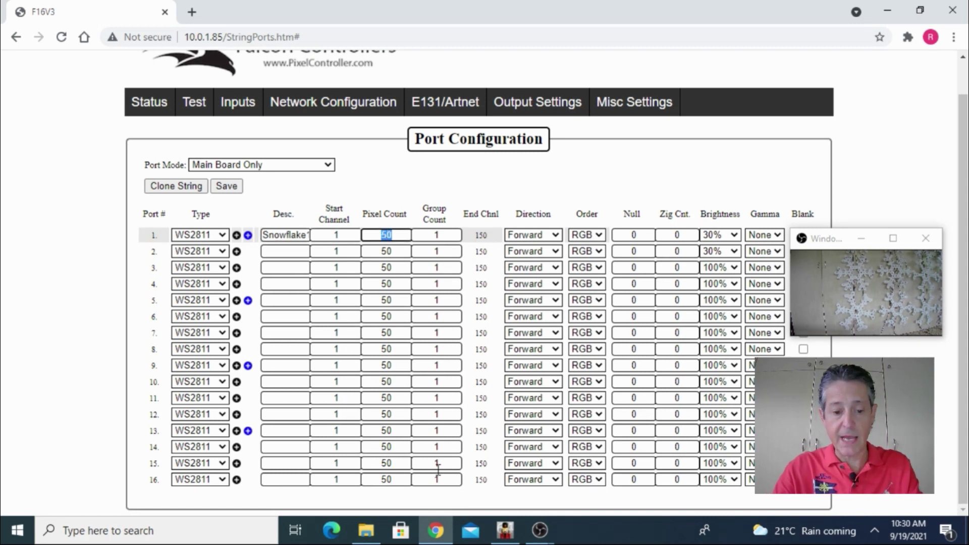
{"action": "type", "text": "48"}
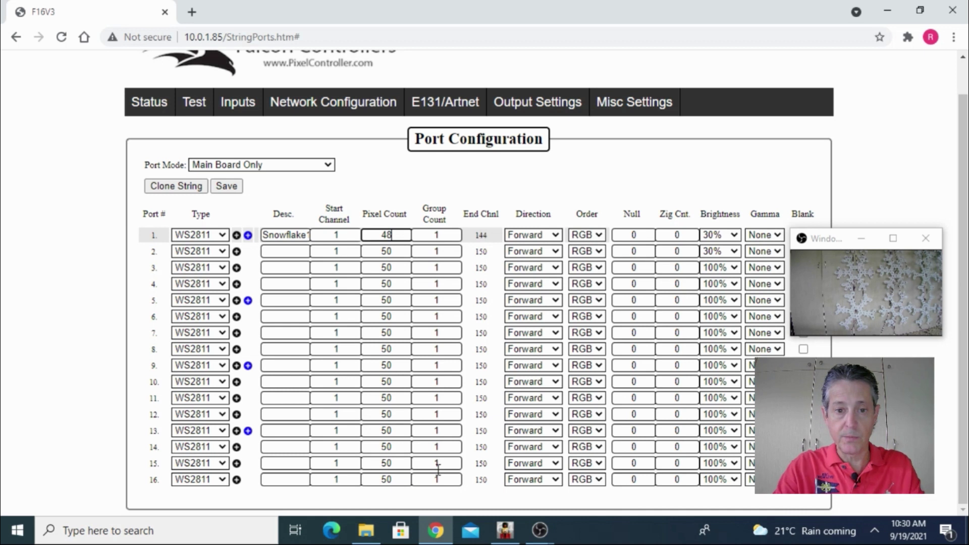
Add a virtual string Snowflake2 to port 1 with start channel 145 and 48 pixels, and save the port configuration
{"action": "left_click", "coordinate": [236, 237]}
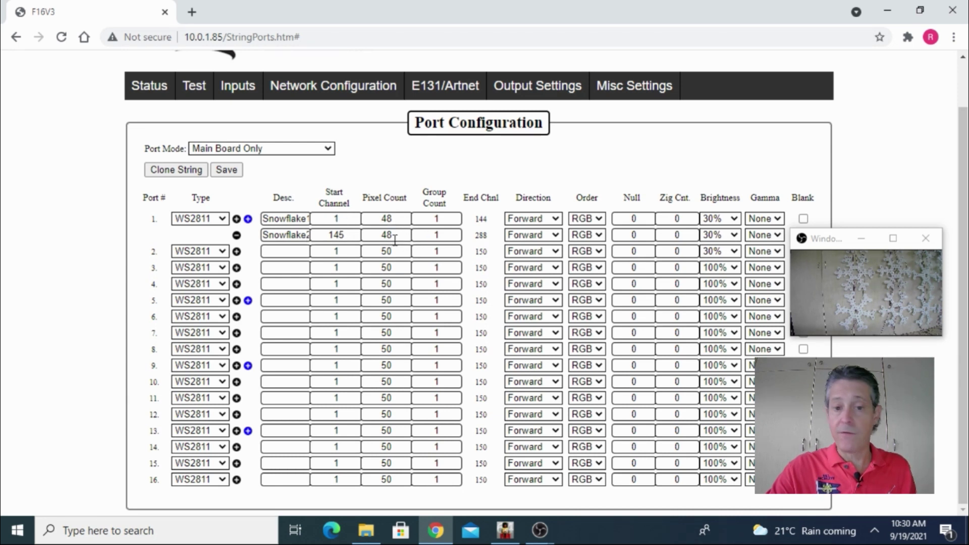
{"action": "left_click", "coordinate": [227, 170]}
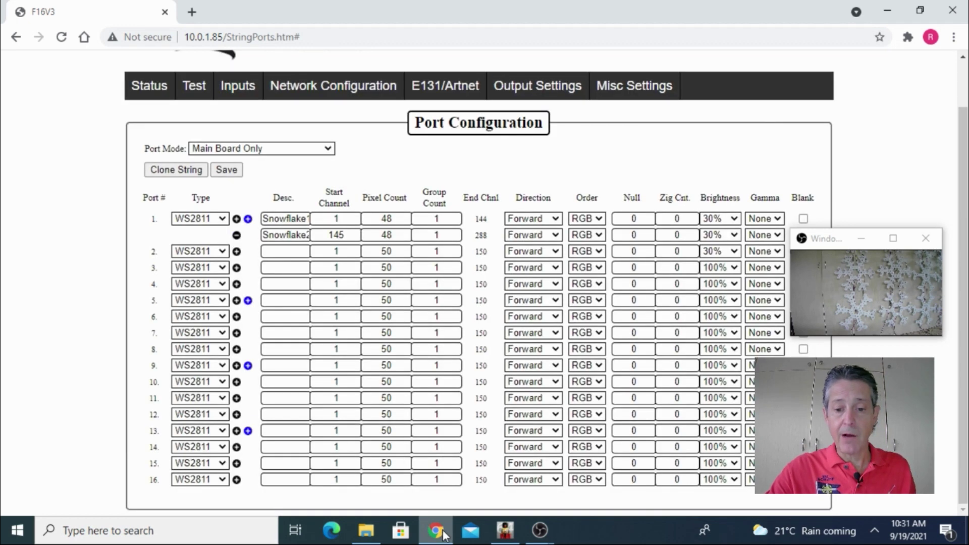
Switch to xLights and enlarge the windowed projector showing the real snowflakes
{"action": "left_click", "coordinate": [505, 536]}
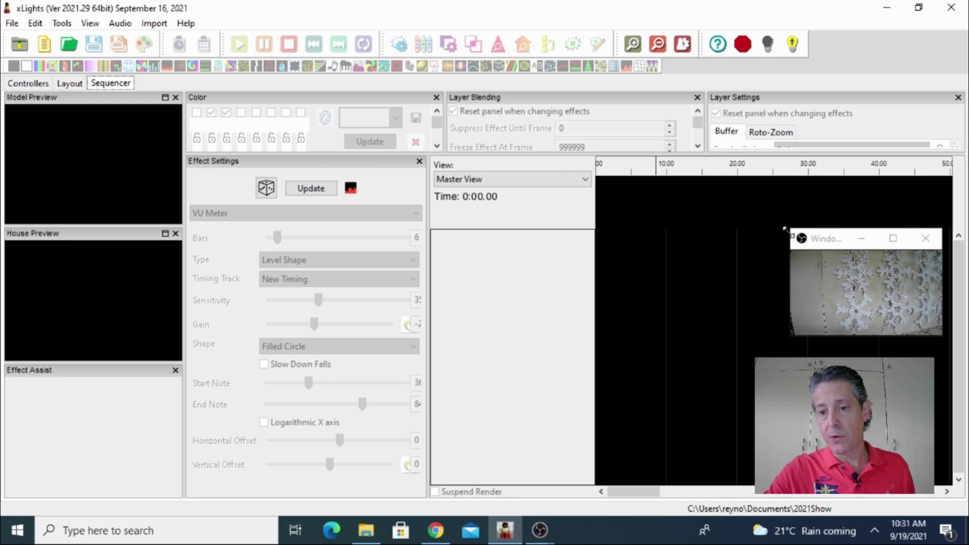
{"action": "left_click_drag", "start_coordinate": [786, 229], "coordinate": [734, 168]}
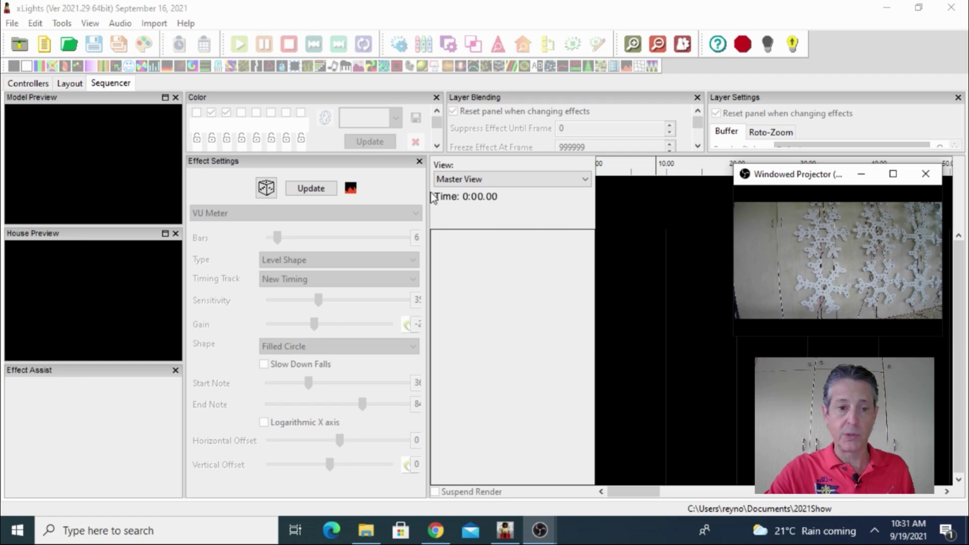
Insert Boscoyo Studio's downloadable ChromaFlakes 24" 2 prong model into the layout and move it to the lower part of the preview
{"action": "left_click", "coordinate": [75, 84]}
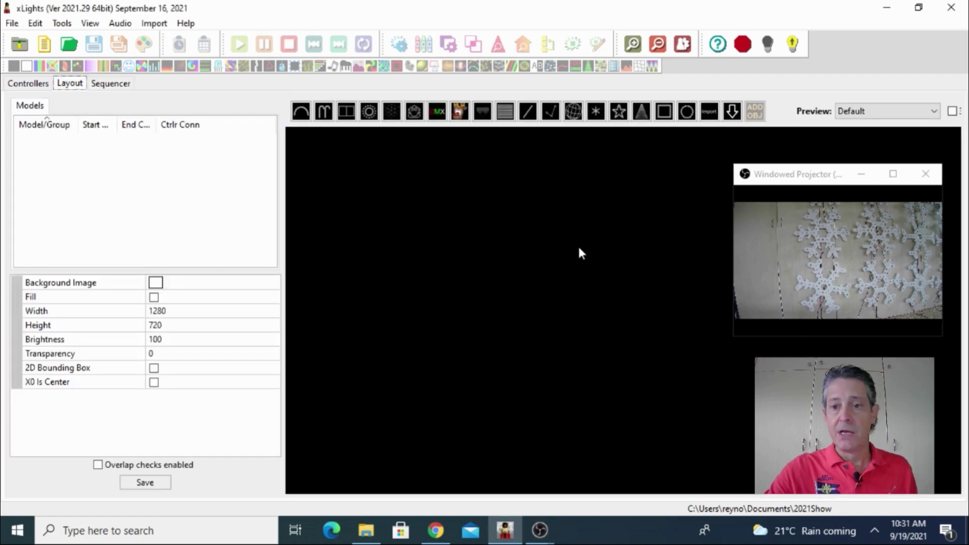
{"action": "left_click", "coordinate": [733, 113]}
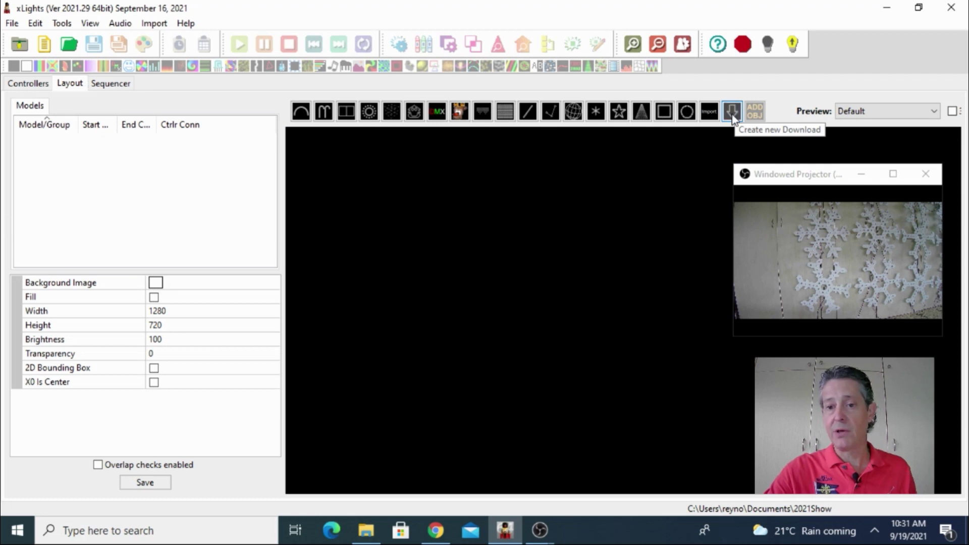
{"action": "left_click_drag", "start_coordinate": [345, 241], "coordinate": [424, 320]}
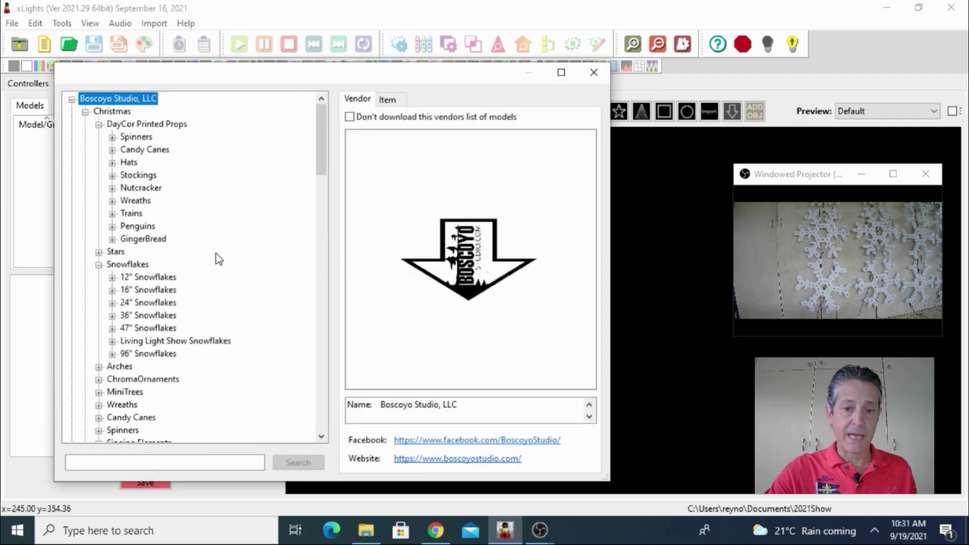
{"action": "left_click", "coordinate": [112, 303]}
{"action": "left_click", "coordinate": [178, 316]}
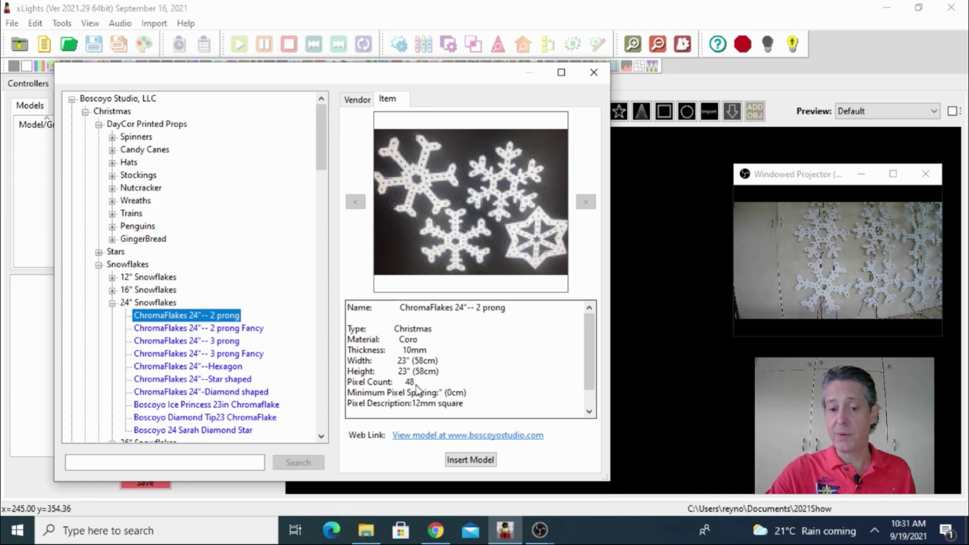
{"action": "left_click", "coordinate": [462, 460]}
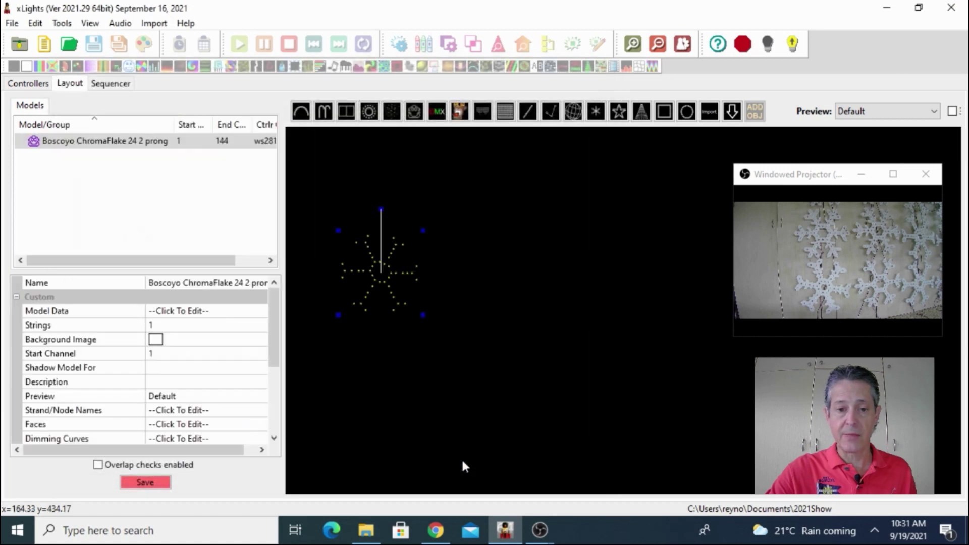
{"action": "left_click_drag", "start_coordinate": [386, 271], "coordinate": [415, 394]}
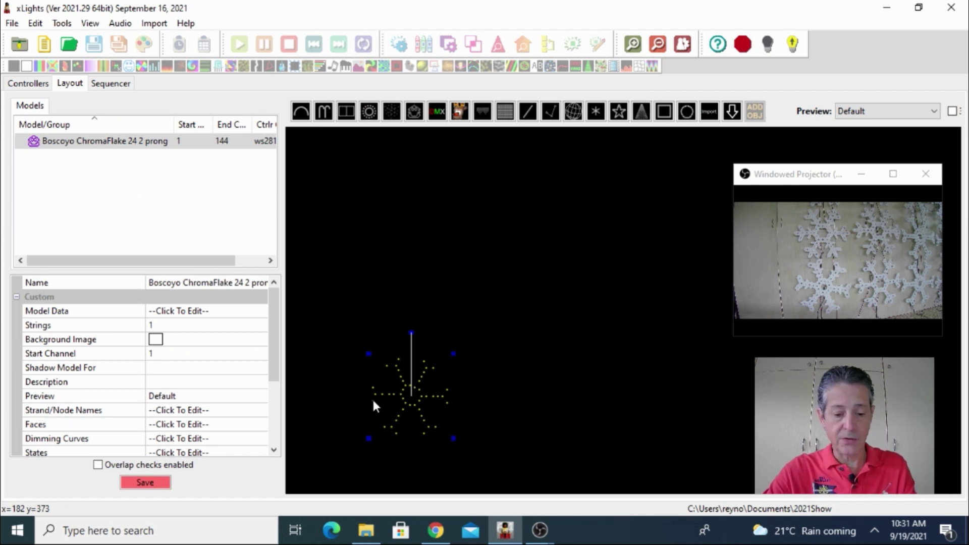
Duplicate the snowflake model, place the copy directly above the original and save the layout
{"action": "key", "text": "ctrl+v"}
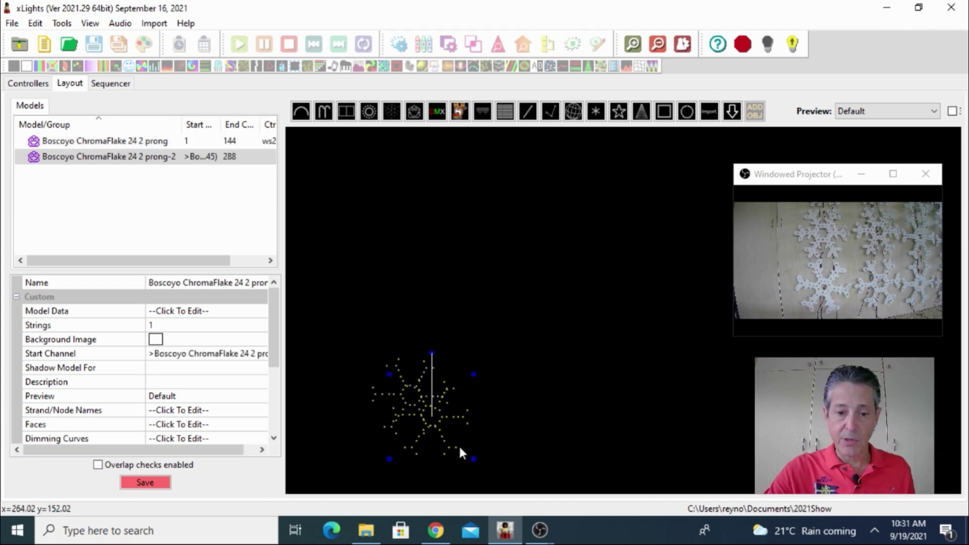
{"action": "left_click_drag", "start_coordinate": [460, 449], "coordinate": [440, 342]}
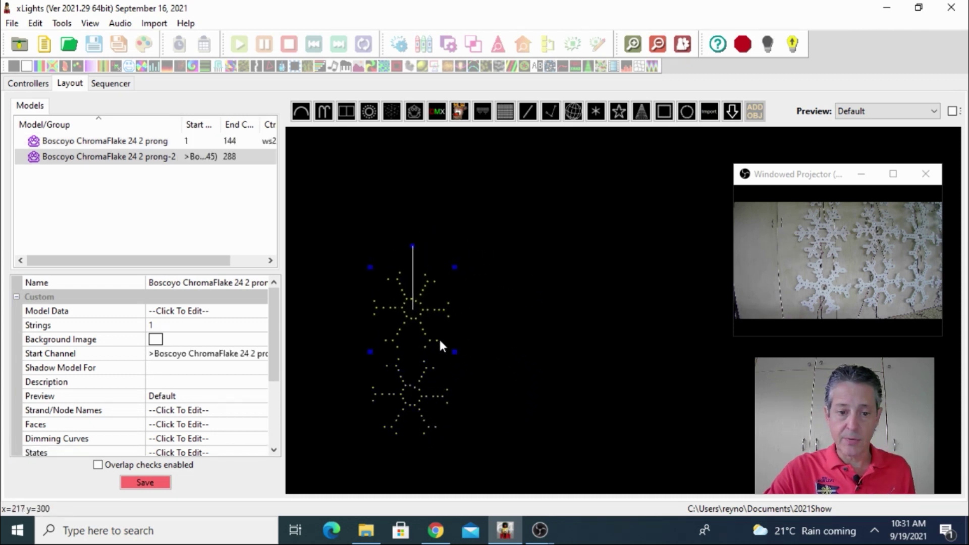
{"action": "mouse_move", "coordinate": [168, 145]}
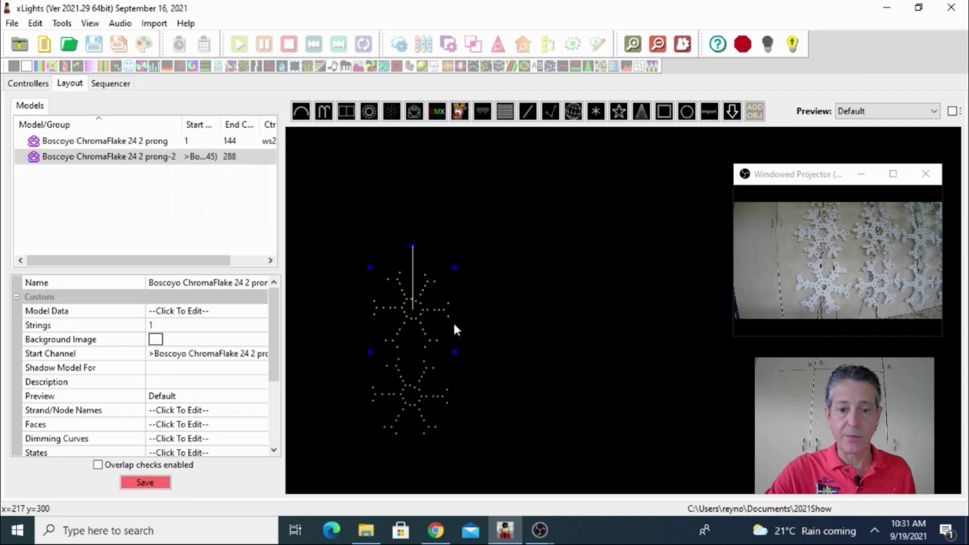
{"action": "left_click", "coordinate": [151, 482]}
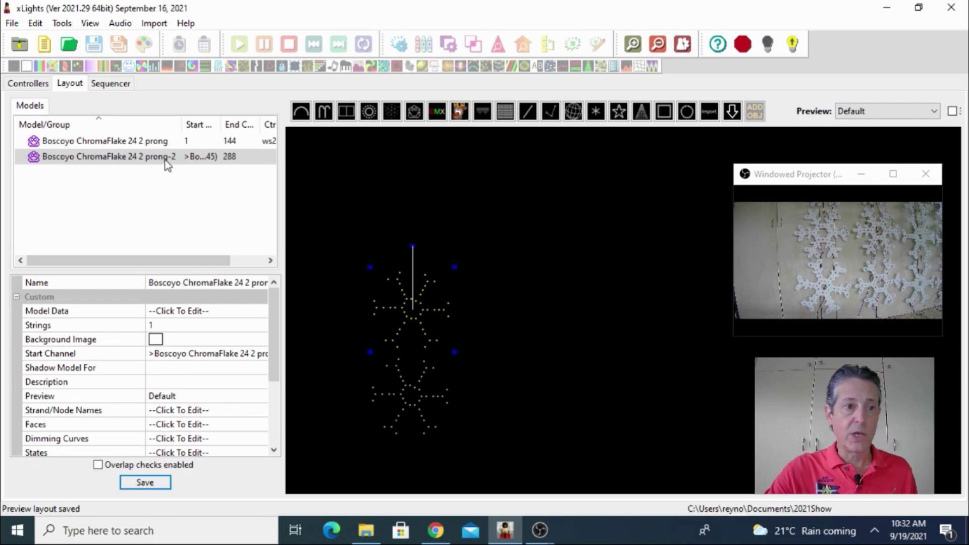
Create a new animation sequence using the All Models view
{"action": "left_click", "coordinate": [107, 84]}
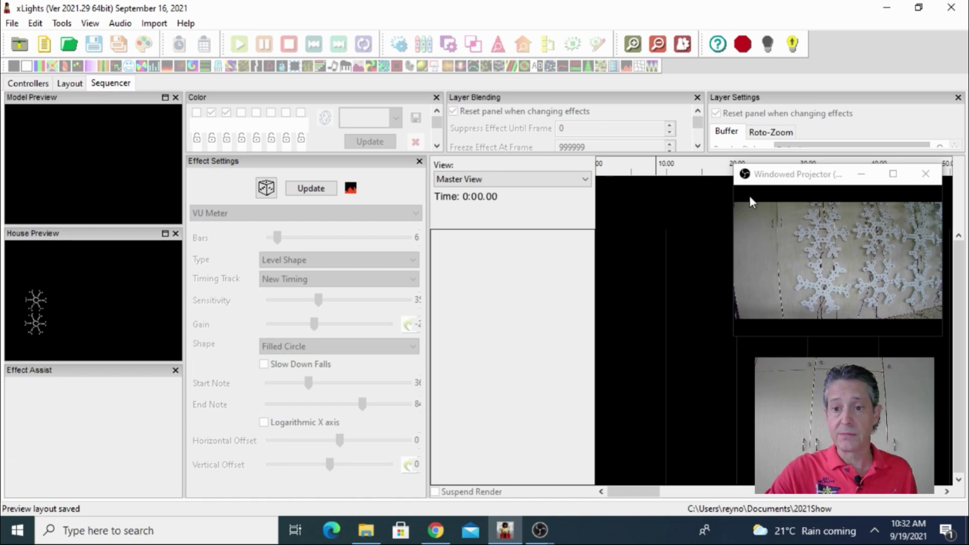
{"action": "left_click", "coordinate": [47, 51]}
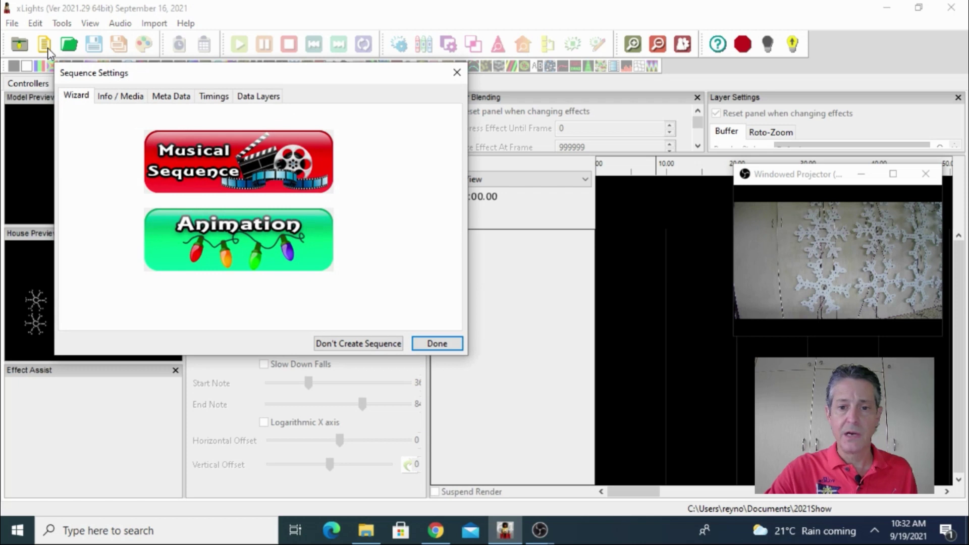
{"action": "left_click", "coordinate": [237, 244]}
{"action": "left_click", "coordinate": [226, 187]}
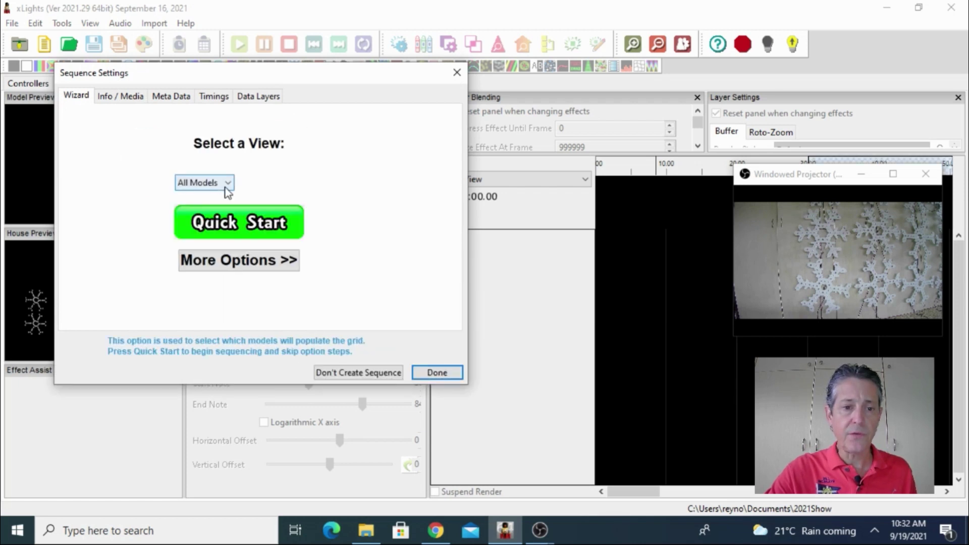
{"action": "left_click", "coordinate": [446, 374]}
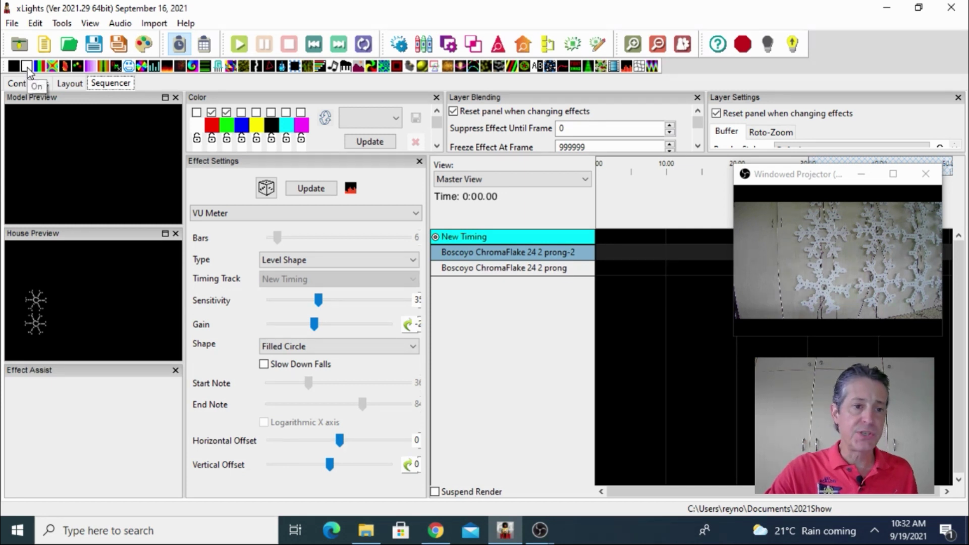
Add an On effect about 10.4 s long to the prong-2 snowflake and one about 10.8 s long to the first snowflake
{"action": "left_click_drag", "start_coordinate": [27, 68], "coordinate": [672, 254]}
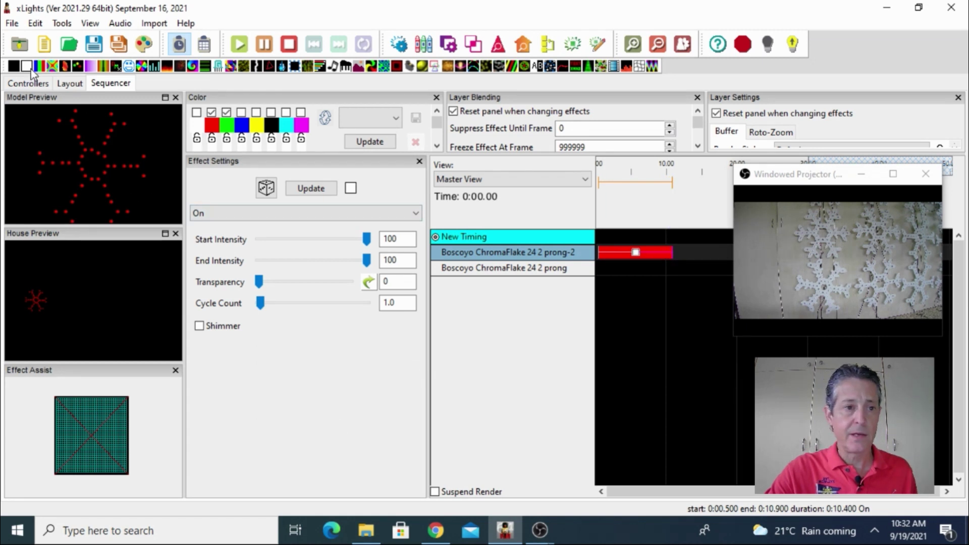
{"action": "left_click_drag", "start_coordinate": [27, 66], "coordinate": [675, 271]}
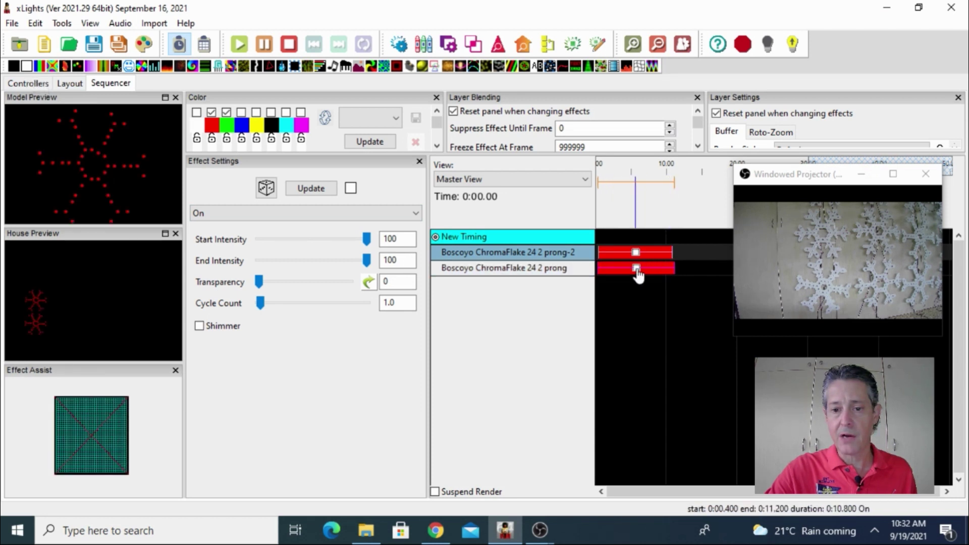
Change the first snowflake's On effect to blue only, disabling red and green
{"action": "left_click", "coordinate": [212, 113]}
{"action": "left_click", "coordinate": [226, 112]}
{"action": "left_click", "coordinate": [226, 112]}
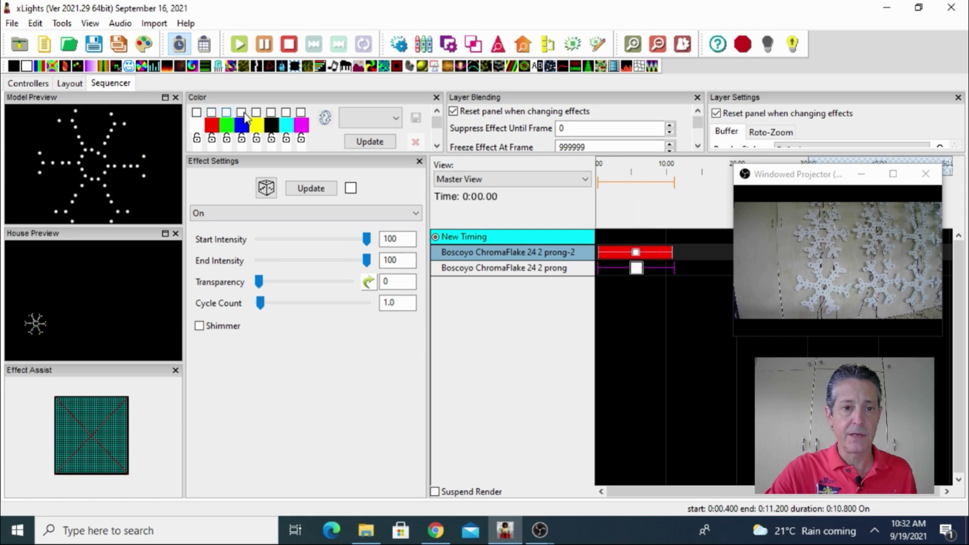
{"action": "left_click", "coordinate": [242, 112]}
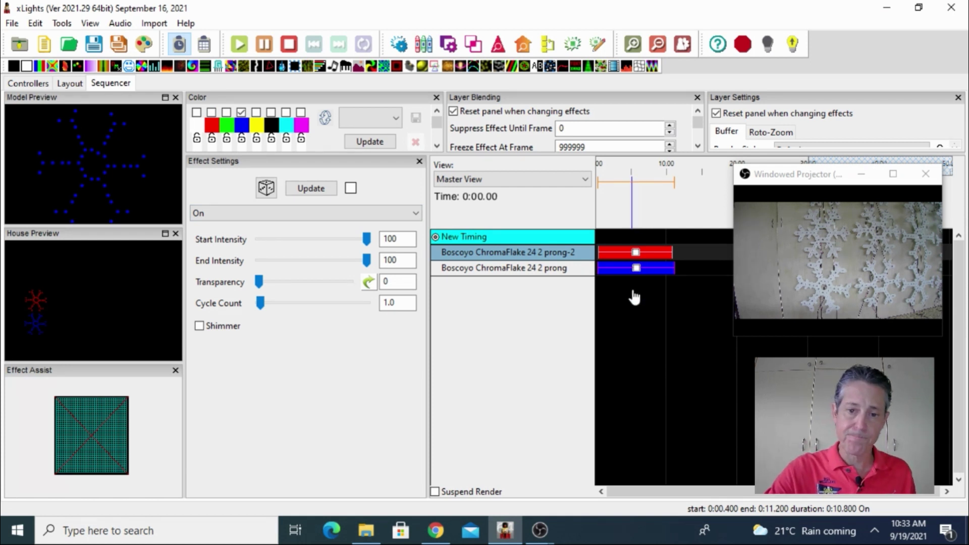
Render all effects and test them on the real snowflakes by turning output to lights on and off again
{"action": "left_click", "coordinate": [144, 49]}
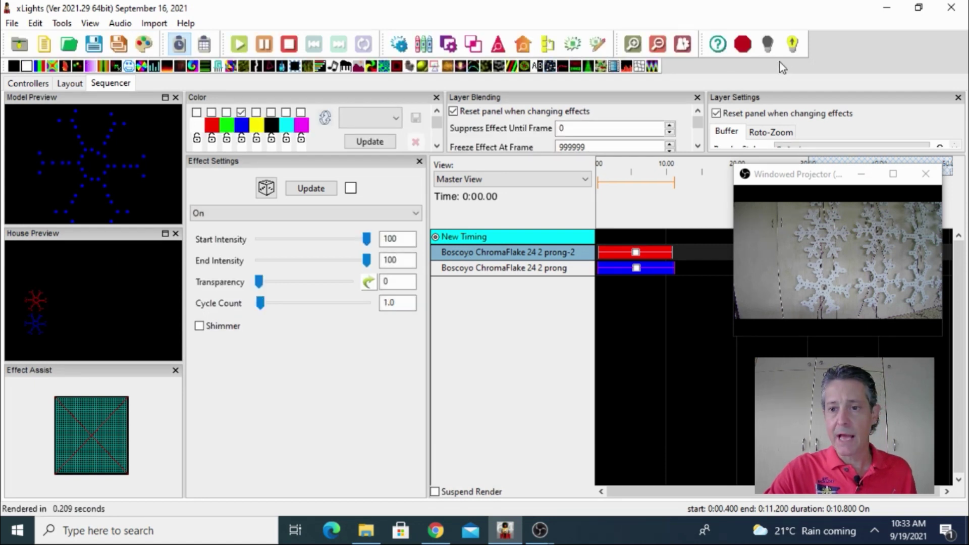
{"action": "left_click", "coordinate": [793, 45]}
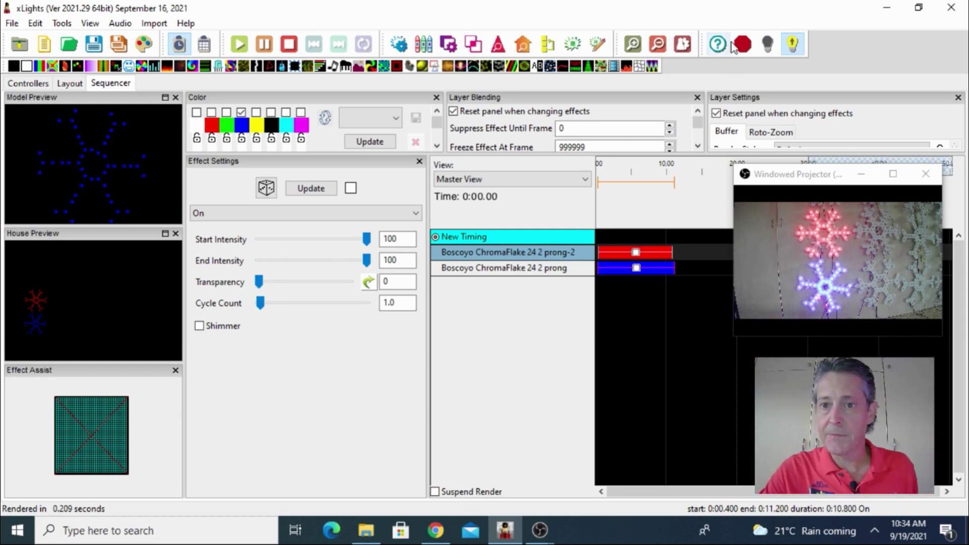
{"action": "left_click", "coordinate": [792, 46]}
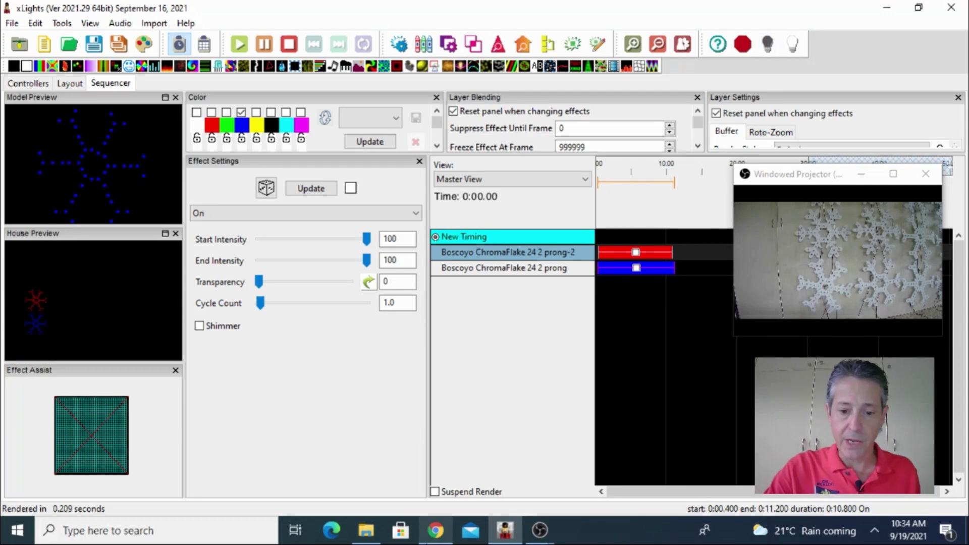
In Chrome, set port 1's Snowflake1 to 50 pixels, recreate the Snowflake2 virtual string with 50 pixels, and save the port configuration
{"action": "left_click", "coordinate": [437, 537]}
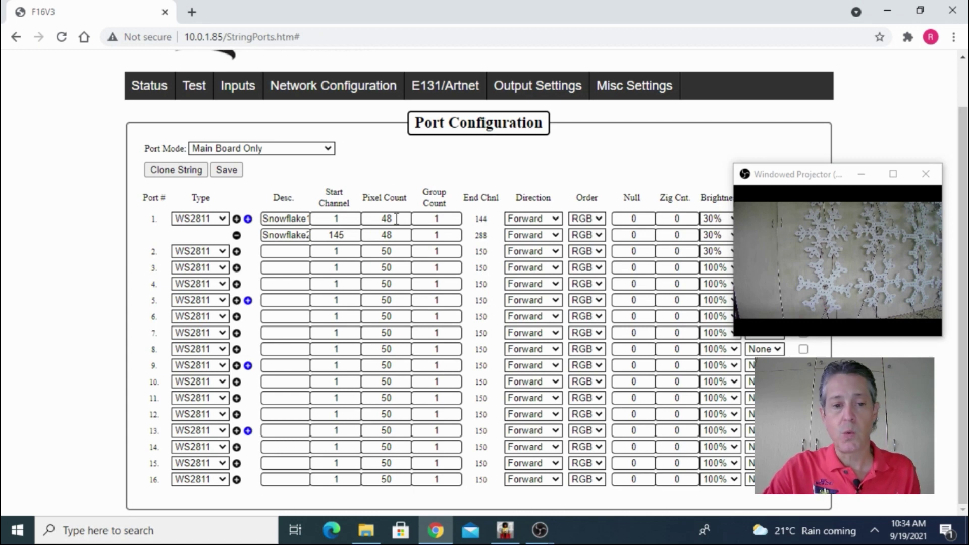
{"action": "left_click", "coordinate": [237, 235]}
{"action": "double_click", "coordinate": [396, 236]}
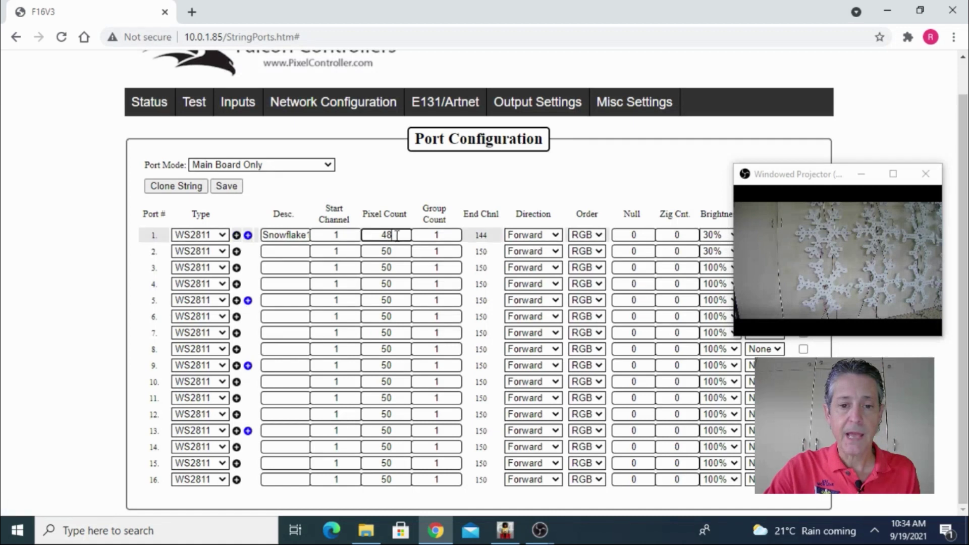
{"action": "type", "text": "5"}
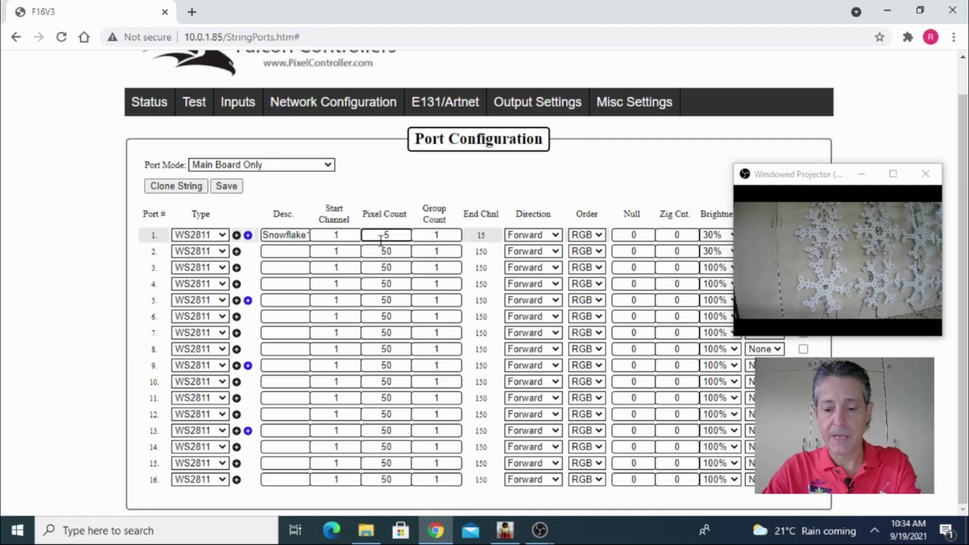
{"action": "type", "text": "0"}
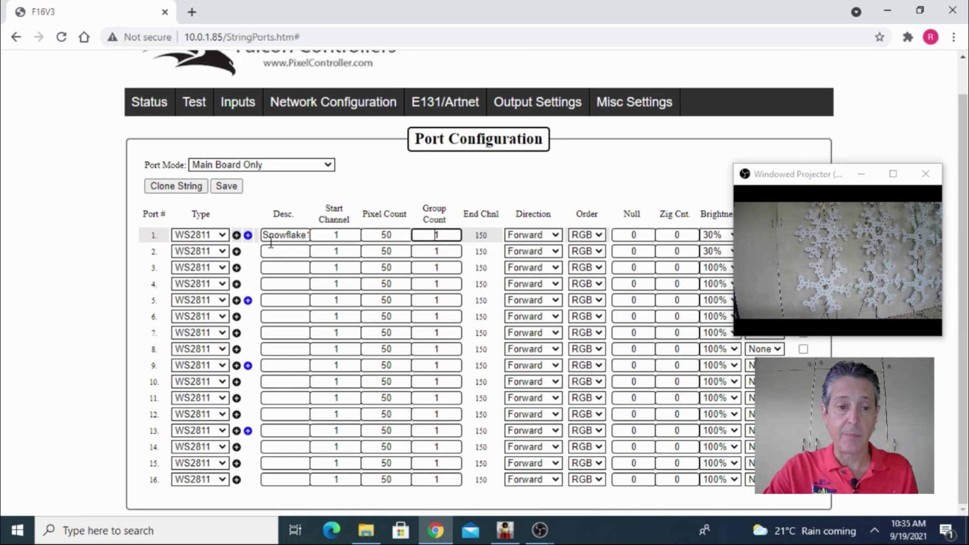
{"action": "left_click", "coordinate": [238, 236]}
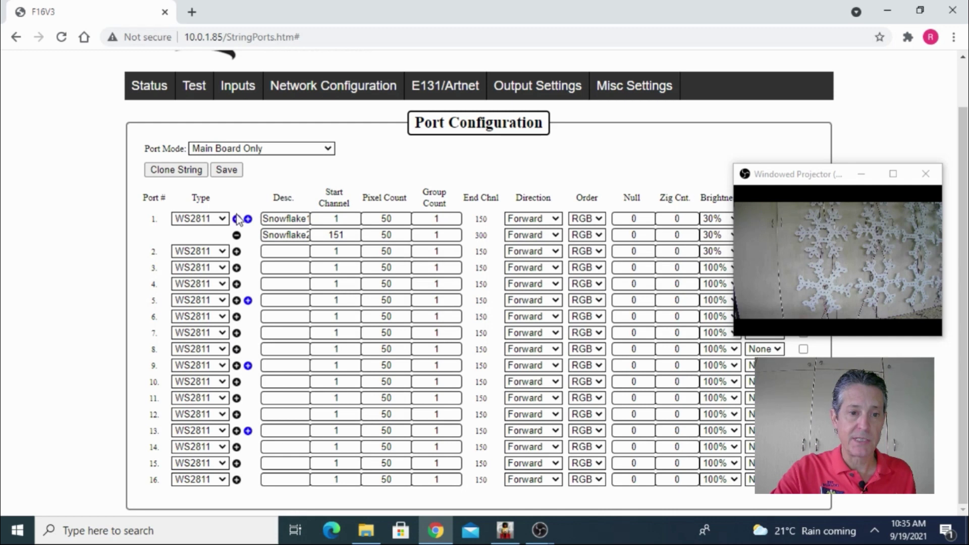
{"action": "left_click", "coordinate": [226, 170]}
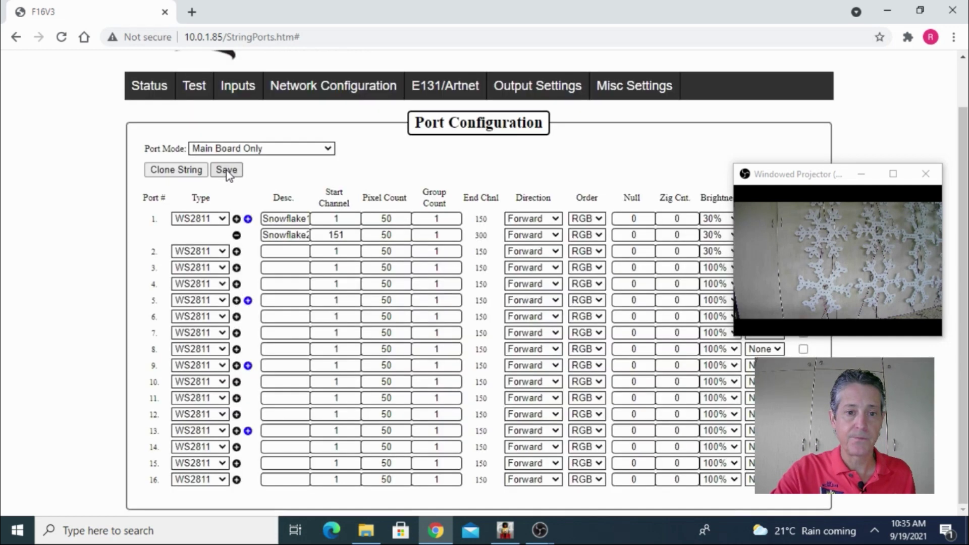
Switch to xLights and set the prong-2 snowflake's start channel to 151 in the layout, with no offset (Absolute)
{"action": "left_click", "coordinate": [506, 538]}
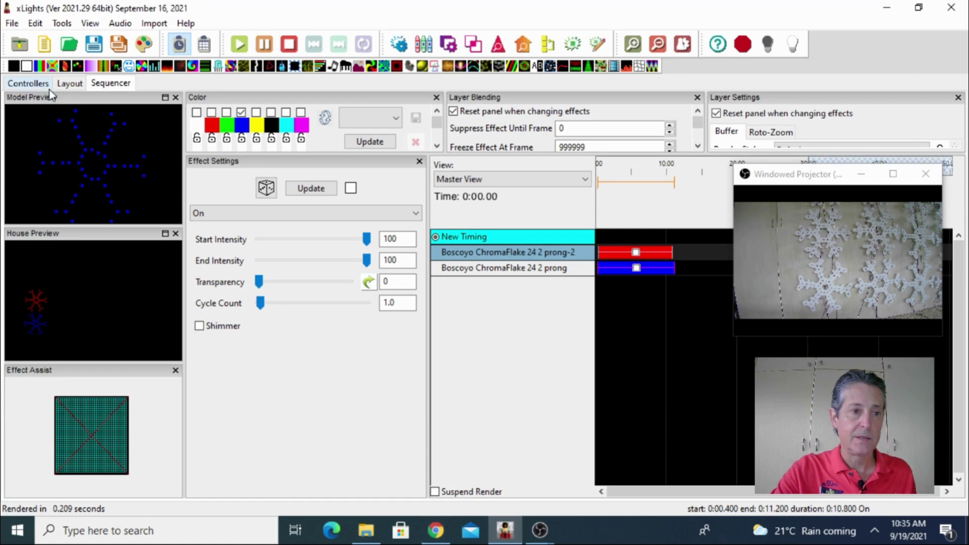
{"action": "left_click", "coordinate": [73, 84]}
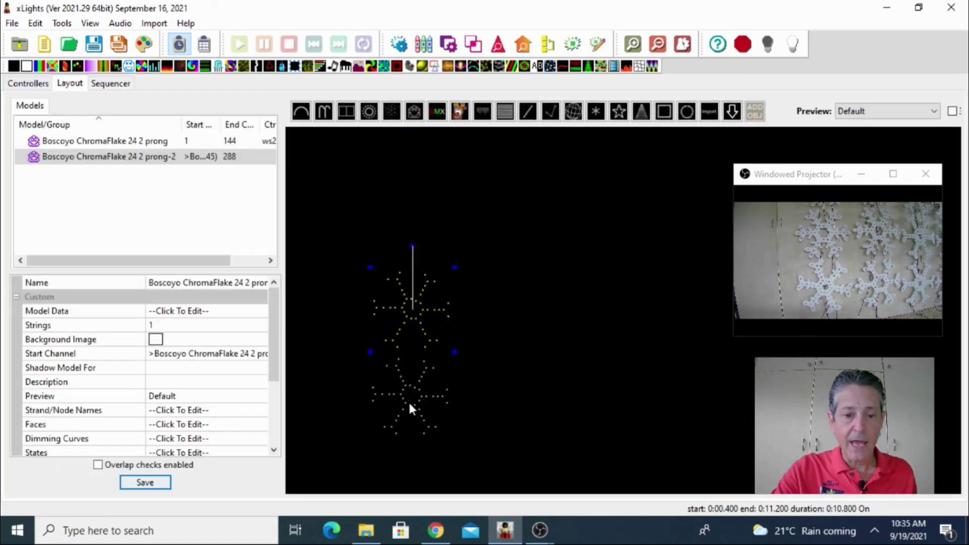
{"action": "left_click", "coordinate": [192, 143]}
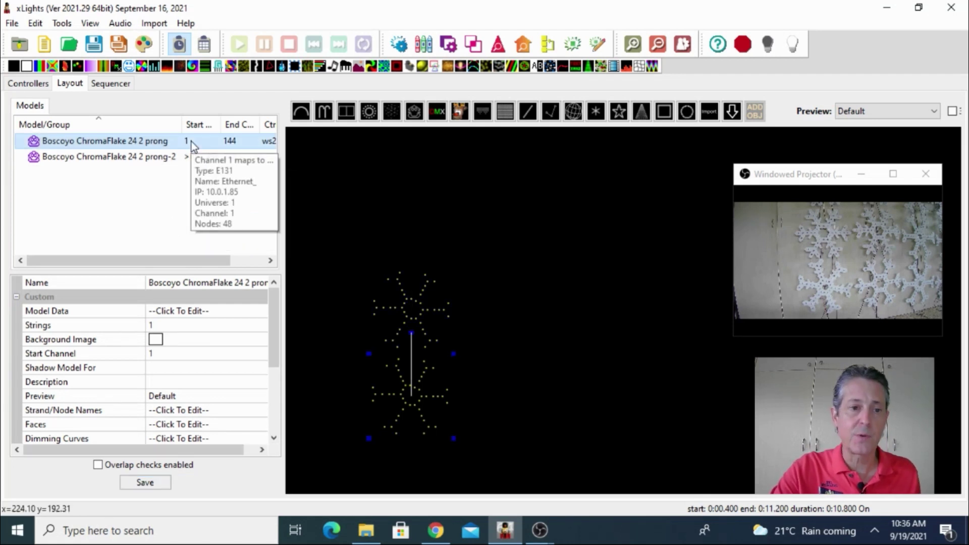
{"action": "left_click", "coordinate": [146, 158]}
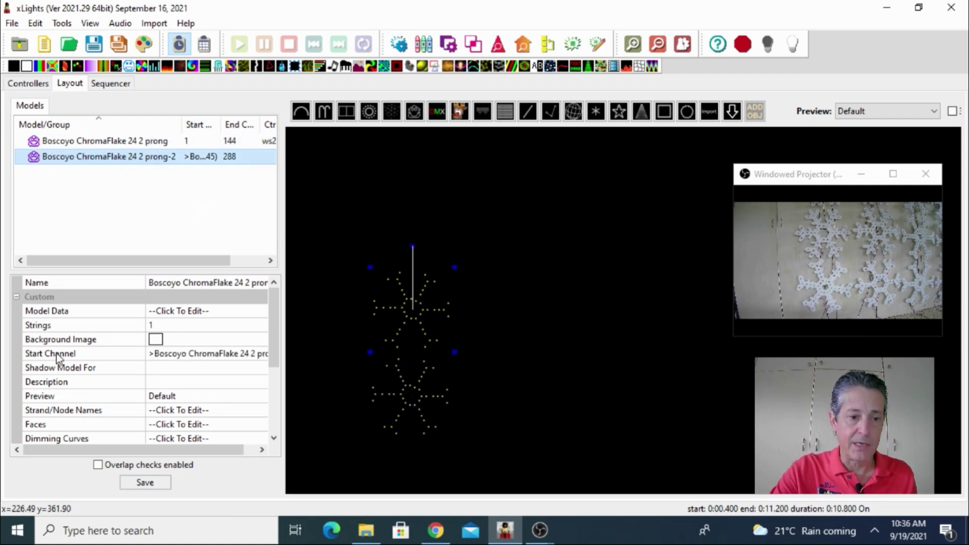
{"action": "left_click", "coordinate": [177, 353]}
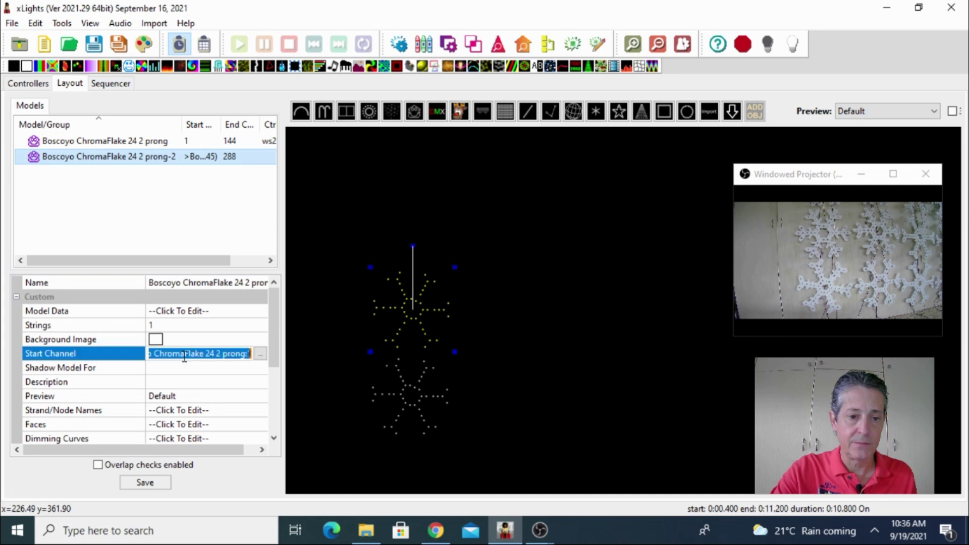
{"action": "left_click", "coordinate": [263, 355]}
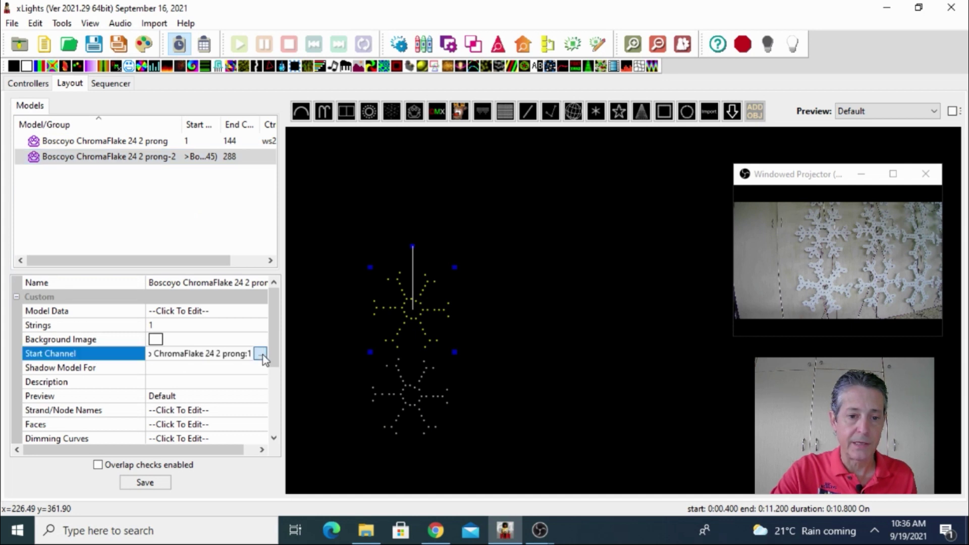
{"action": "left_click", "coordinate": [262, 356]}
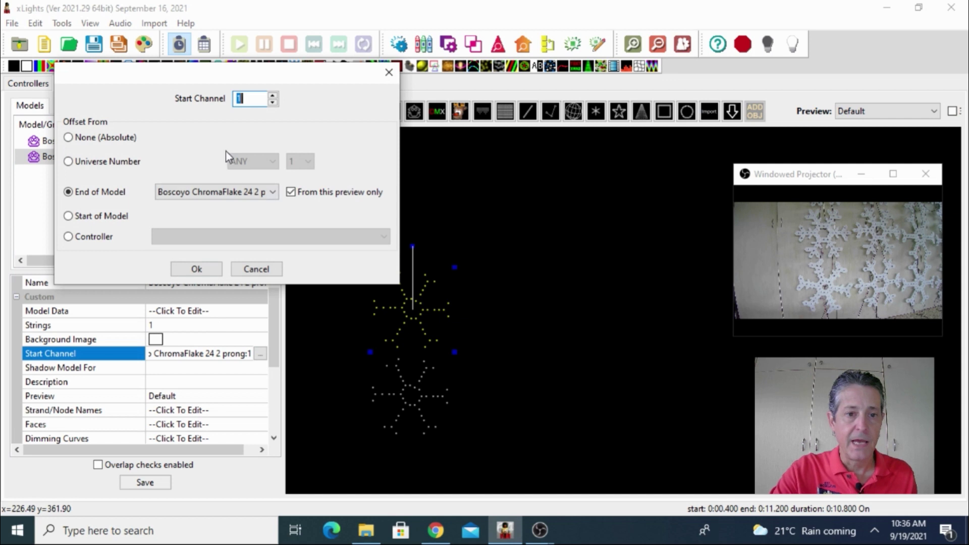
{"action": "left_click", "coordinate": [69, 138]}
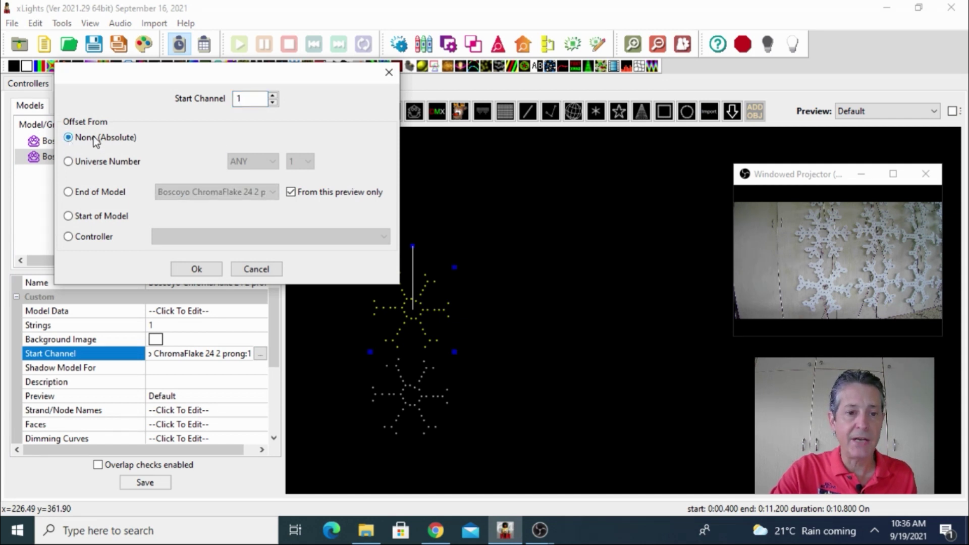
{"action": "left_click", "coordinate": [247, 103]}
{"action": "type", "text": "51"}
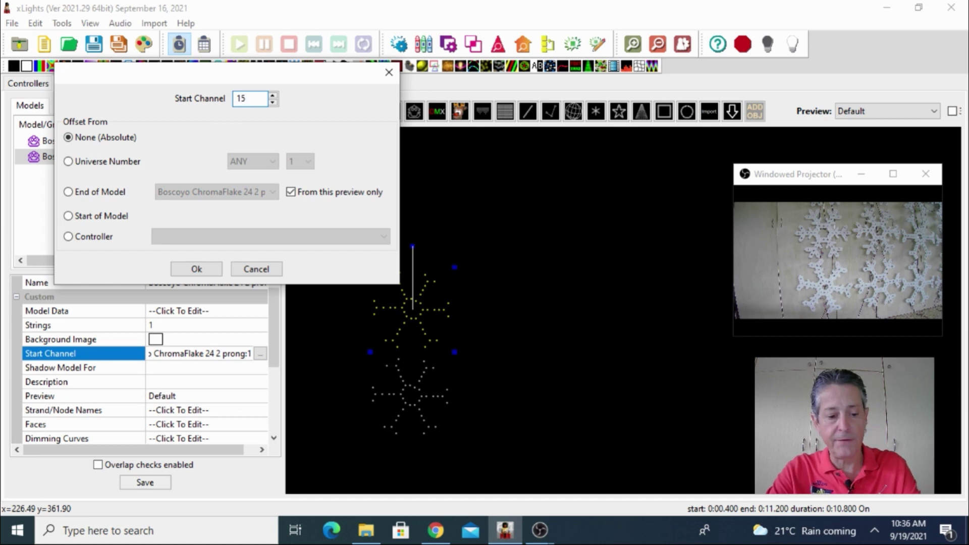
{"action": "left_click", "coordinate": [204, 271]}
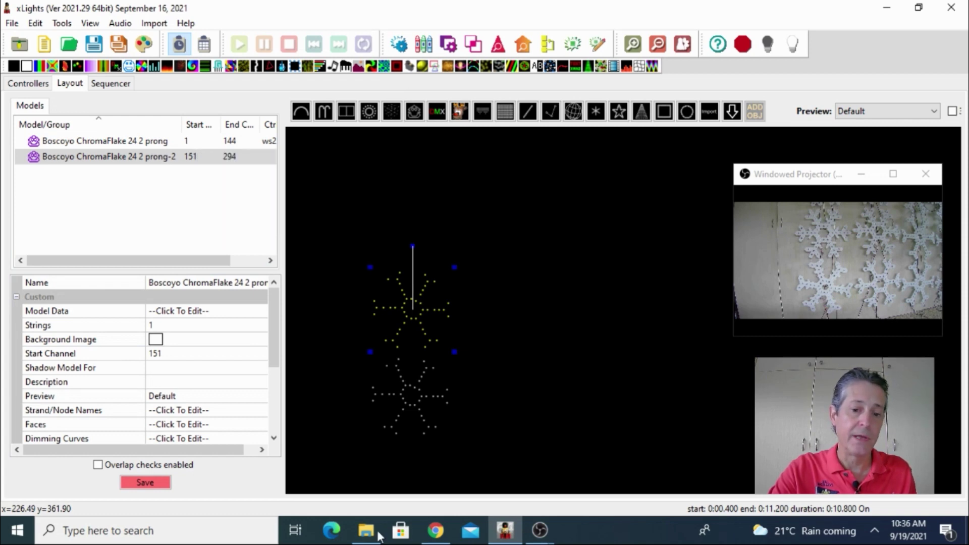
Recheck the start channels in the Falcon port configuration in Chrome and save the xLights layout
{"action": "left_click", "coordinate": [436, 531]}
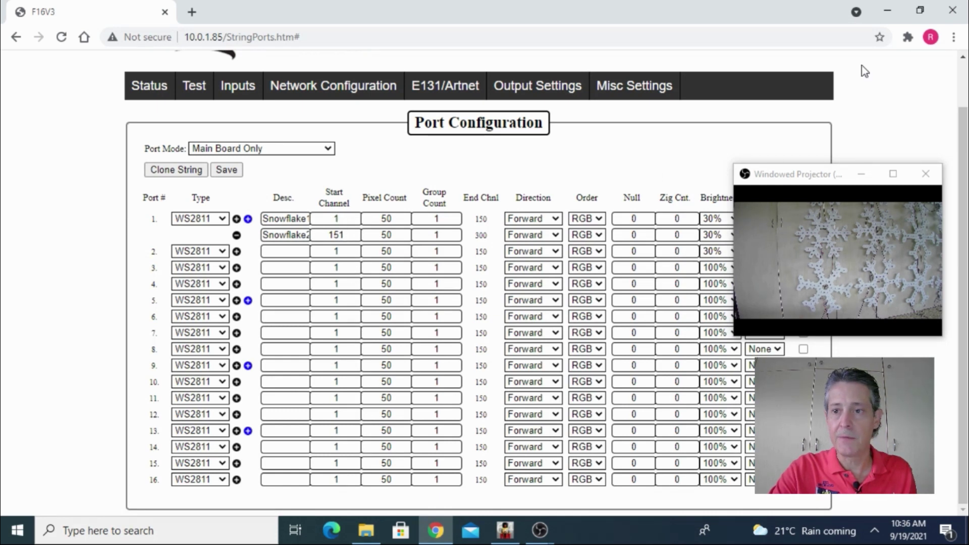
{"action": "left_click", "coordinate": [888, 11]}
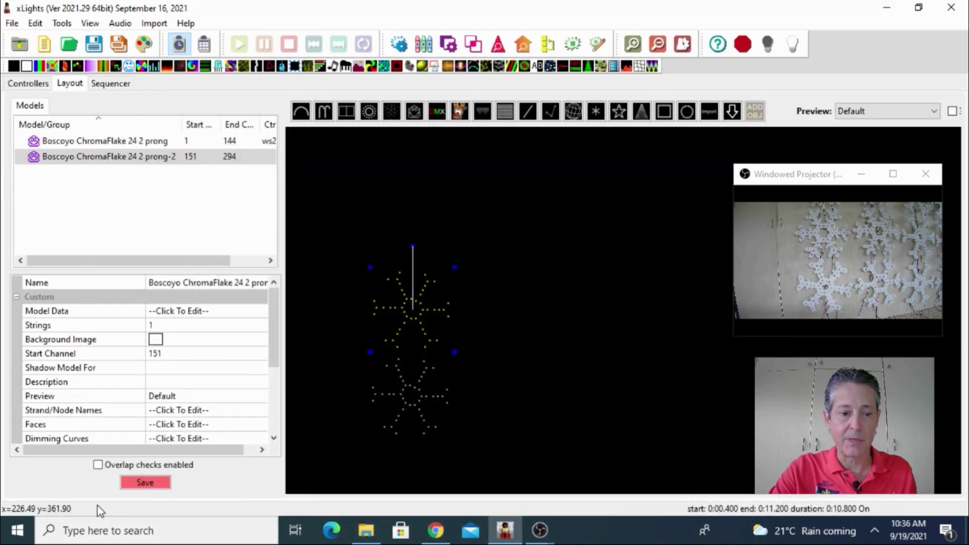
{"action": "left_click", "coordinate": [144, 485]}
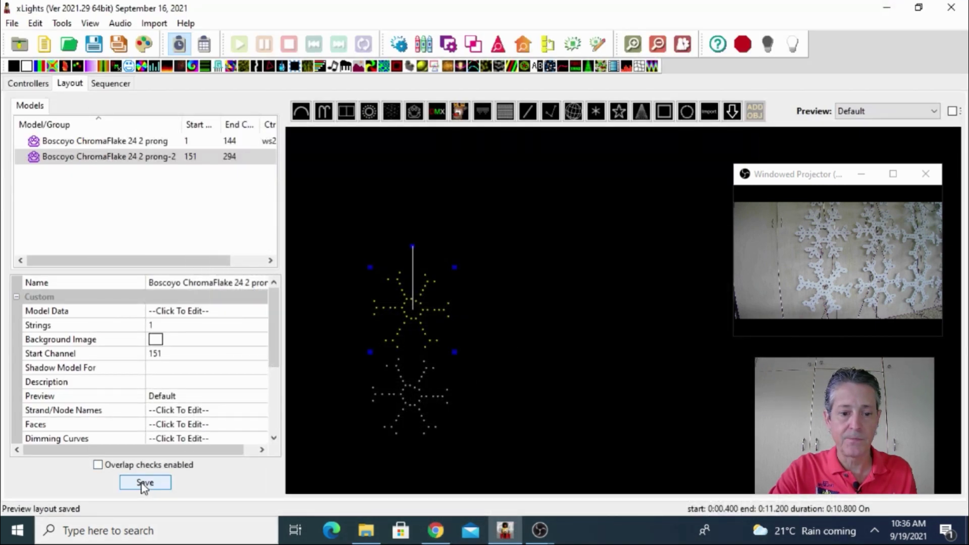
Render all effects and test both snowflakes' On effects on the real lights, turning output to lights on and off again
{"action": "left_click", "coordinate": [142, 48]}
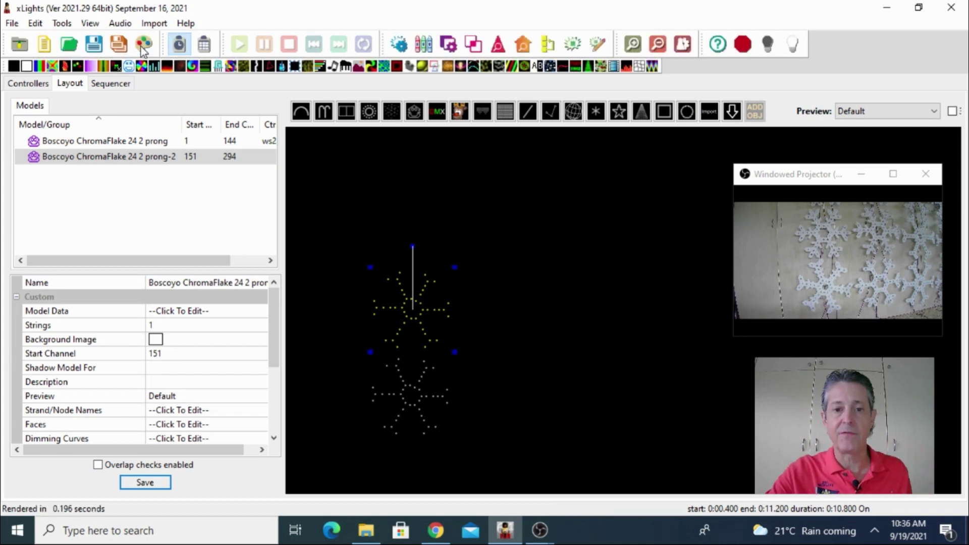
{"action": "left_click", "coordinate": [109, 84]}
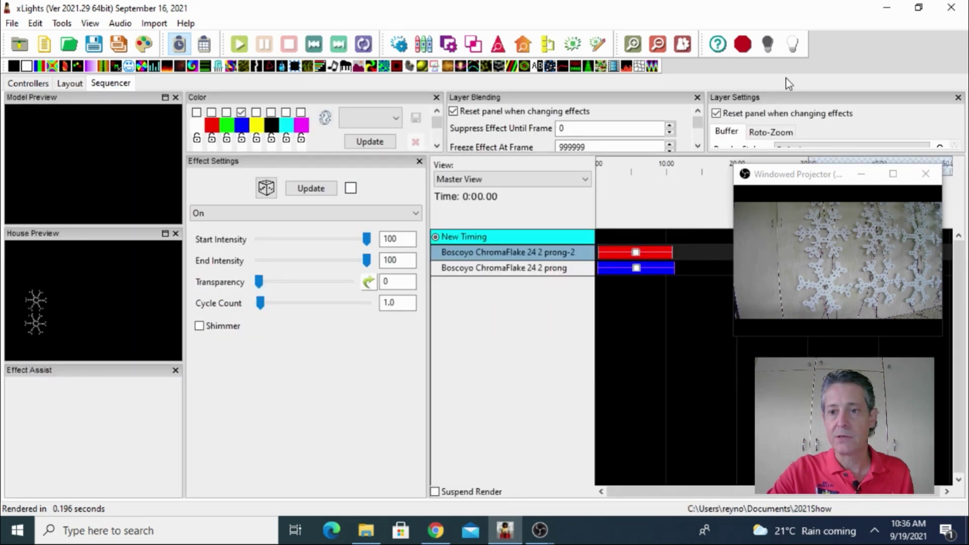
{"action": "left_click", "coordinate": [792, 44]}
{"action": "left_click", "coordinate": [640, 252]}
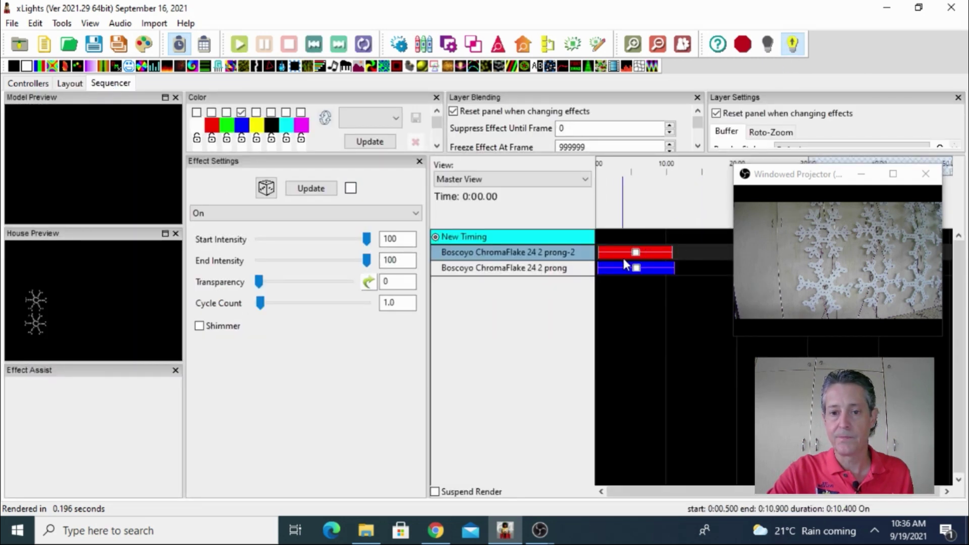
{"action": "left_click", "coordinate": [636, 269]}
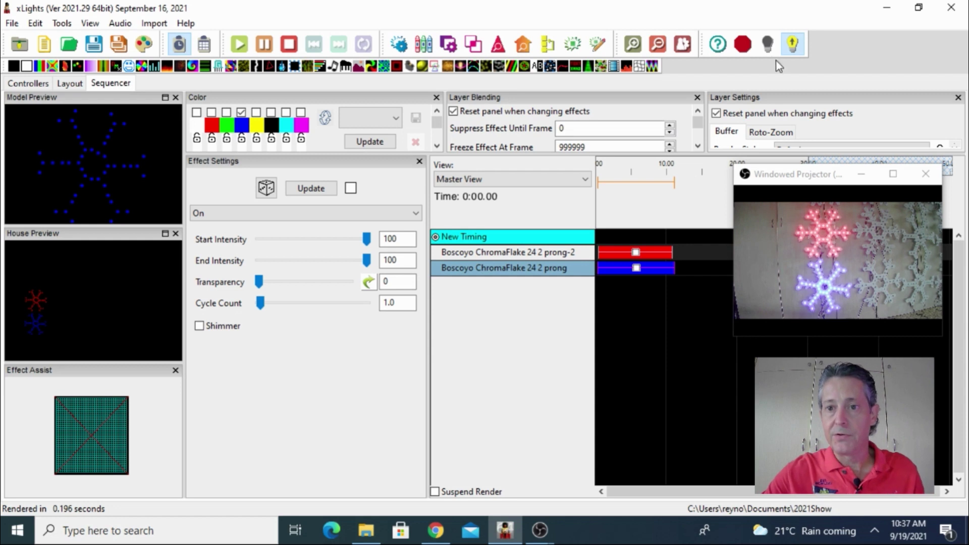
{"action": "left_click", "coordinate": [793, 44]}
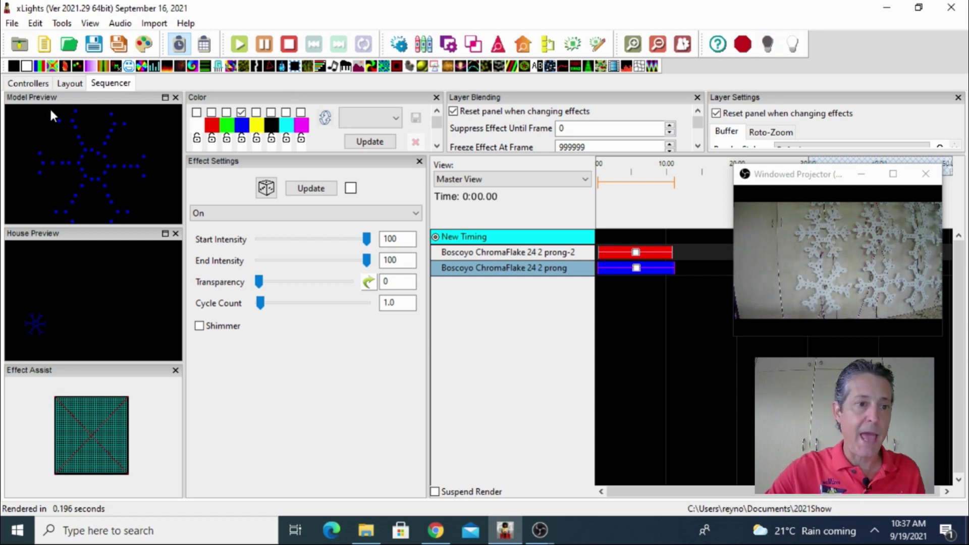
Move both snowflakes slightly lower in the layout, and shrink the camera projector window and place it clear of them
{"action": "left_click", "coordinate": [69, 83]}
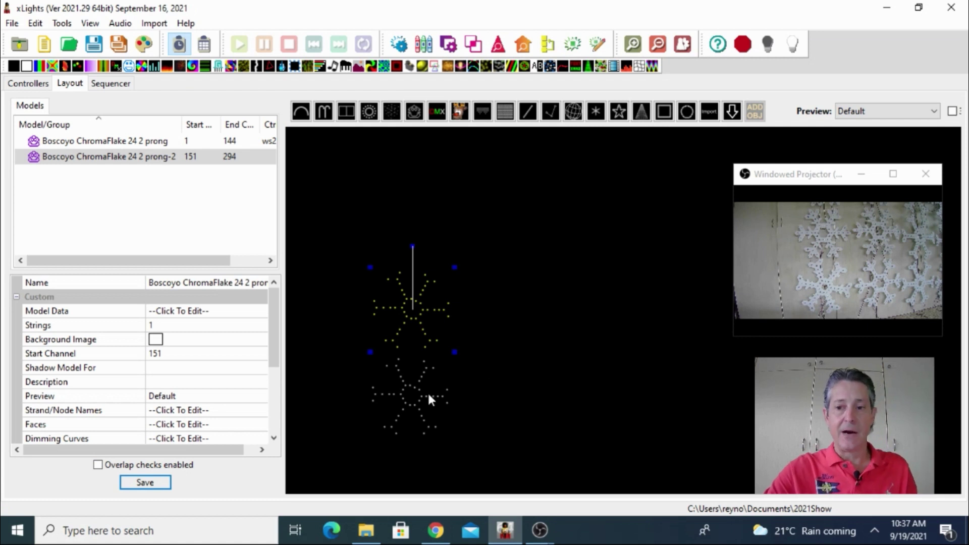
{"action": "left_click_drag", "start_coordinate": [413, 392], "coordinate": [410, 408]}
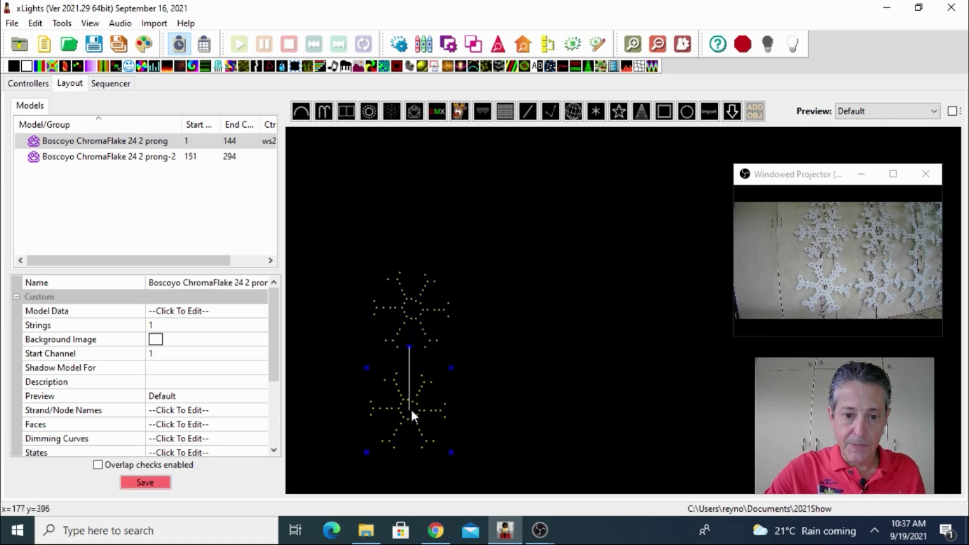
{"action": "left_click_drag", "start_coordinate": [418, 304], "coordinate": [419, 326]}
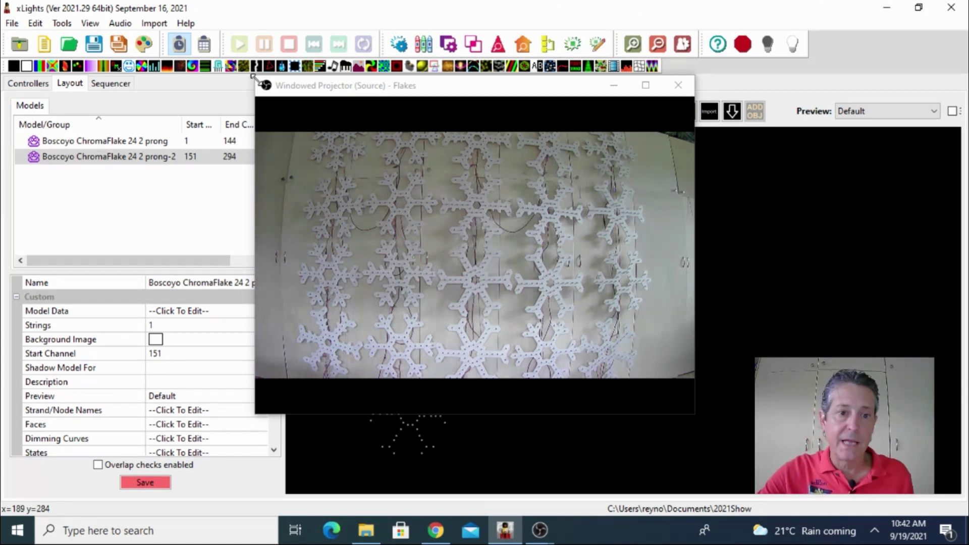
{"action": "left_click_drag", "start_coordinate": [256, 76], "coordinate": [471, 213]}
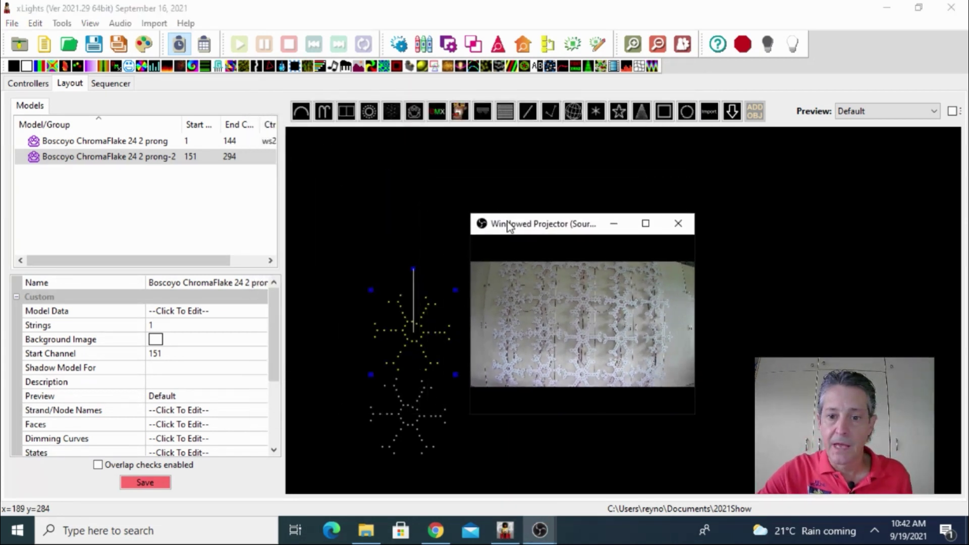
{"action": "left_click_drag", "start_coordinate": [538, 227], "coordinate": [794, 144]}
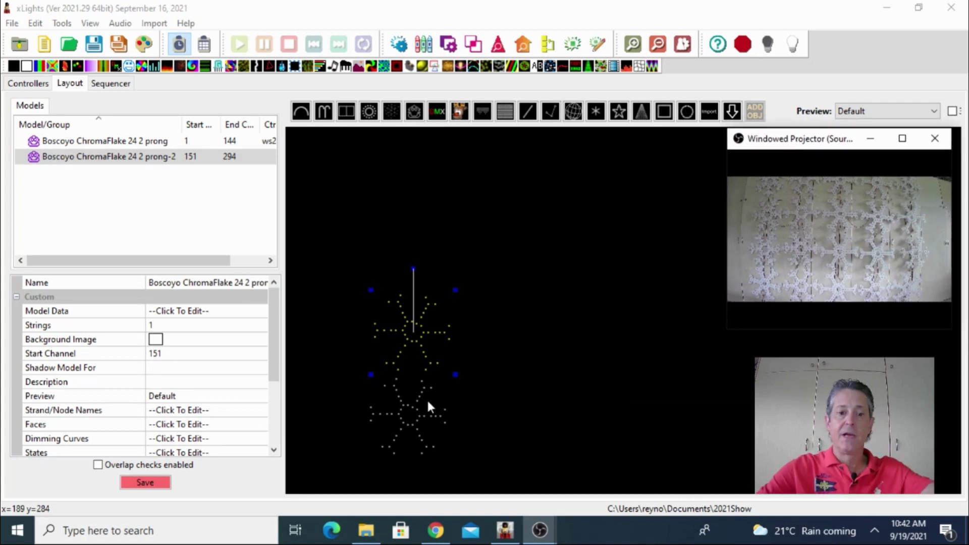
Paste two copies of the snowflake model and stack them above the existing pair in one column
{"action": "left_click", "coordinate": [414, 417]}
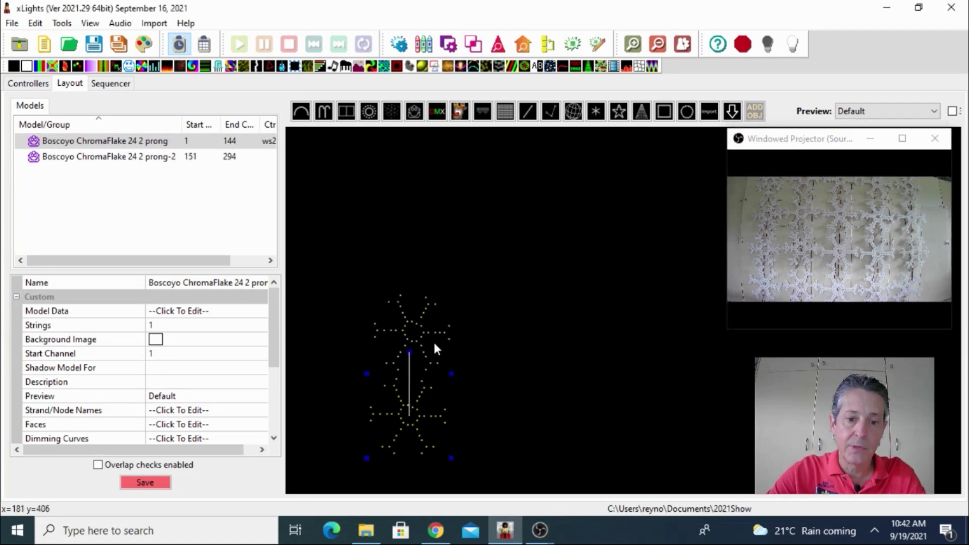
{"action": "left_click", "coordinate": [421, 330]}
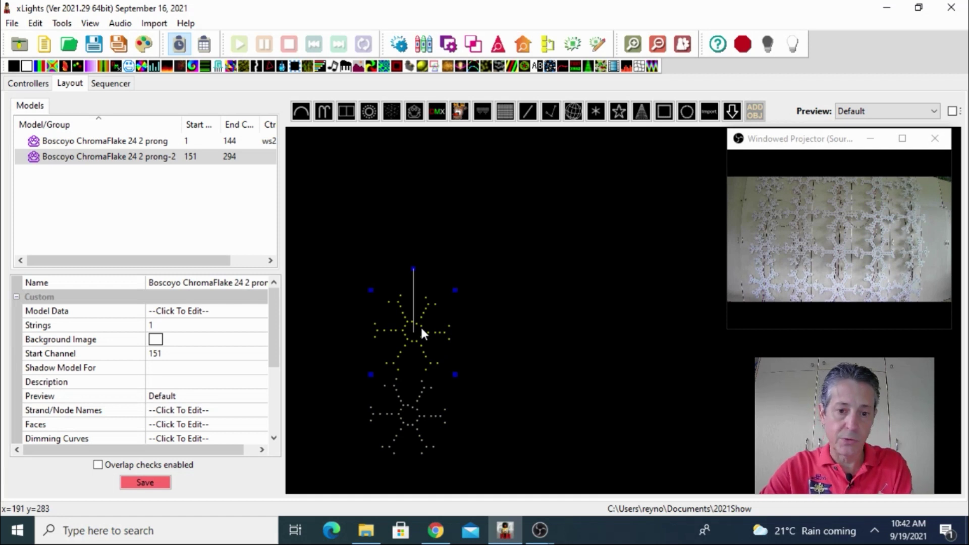
{"action": "key", "text": "ctrl+v"}
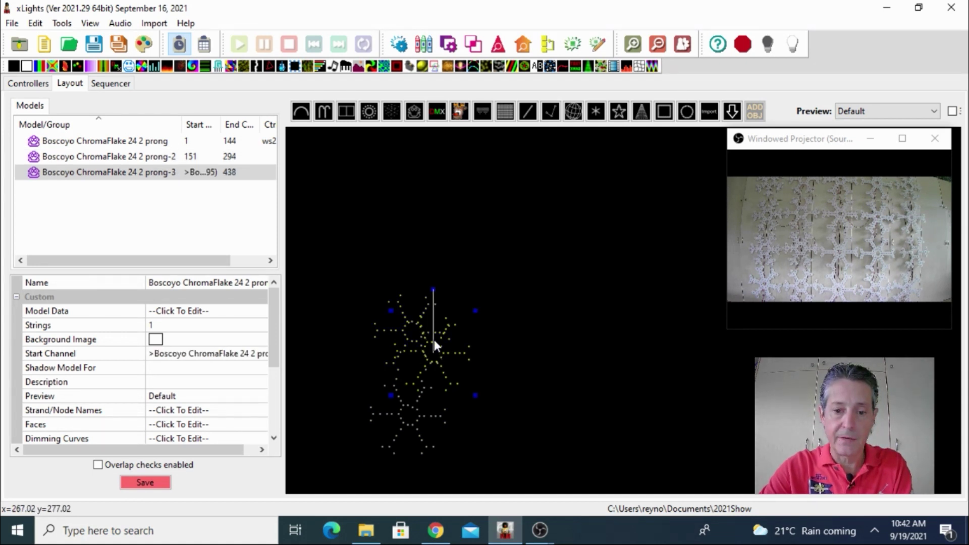
{"action": "left_click_drag", "start_coordinate": [452, 360], "coordinate": [430, 257]}
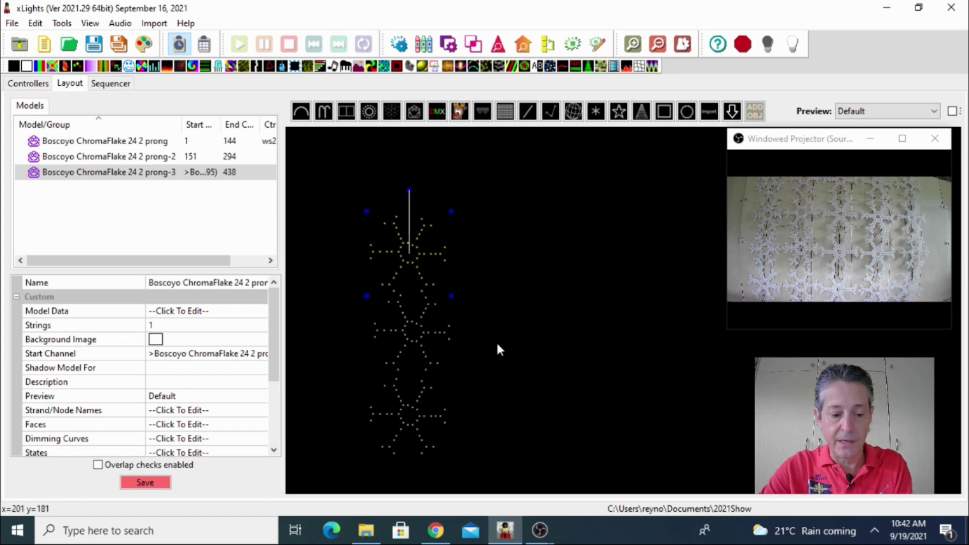
{"action": "key", "text": "ctrl+v"}
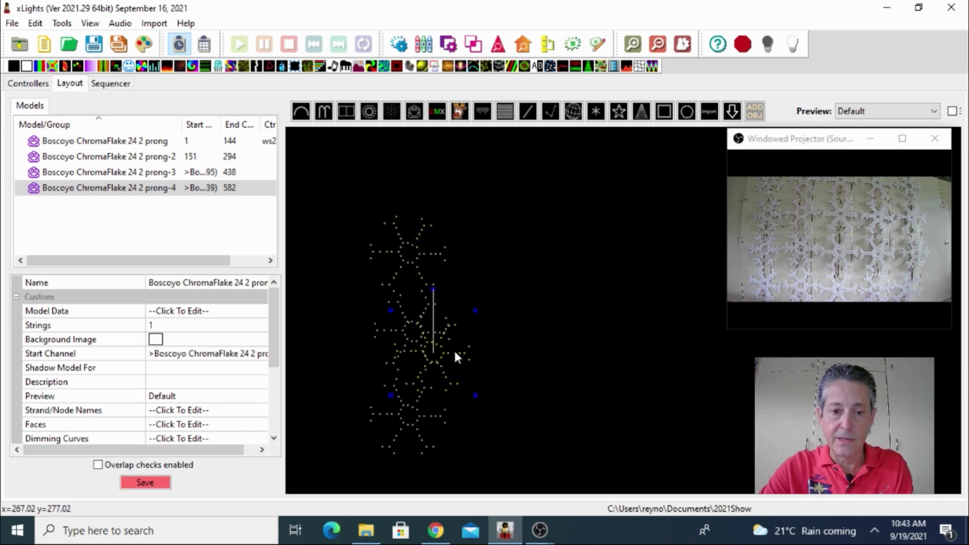
{"action": "left_click_drag", "start_coordinate": [453, 349], "coordinate": [430, 171]}
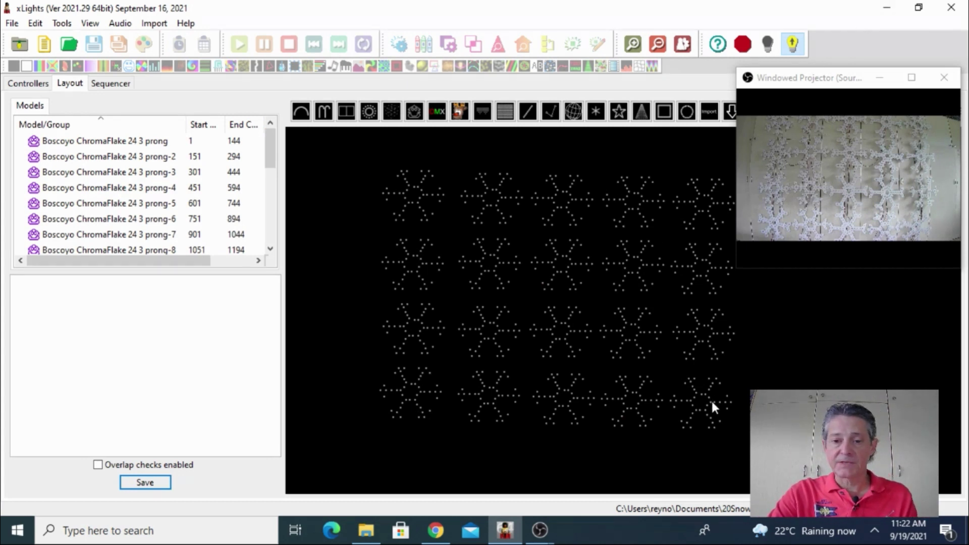
Check the start channel of each snowflake in the first two columns, going up the first column and down the second
{"action": "left_click", "coordinate": [417, 394]}
{"action": "left_click", "coordinate": [417, 319]}
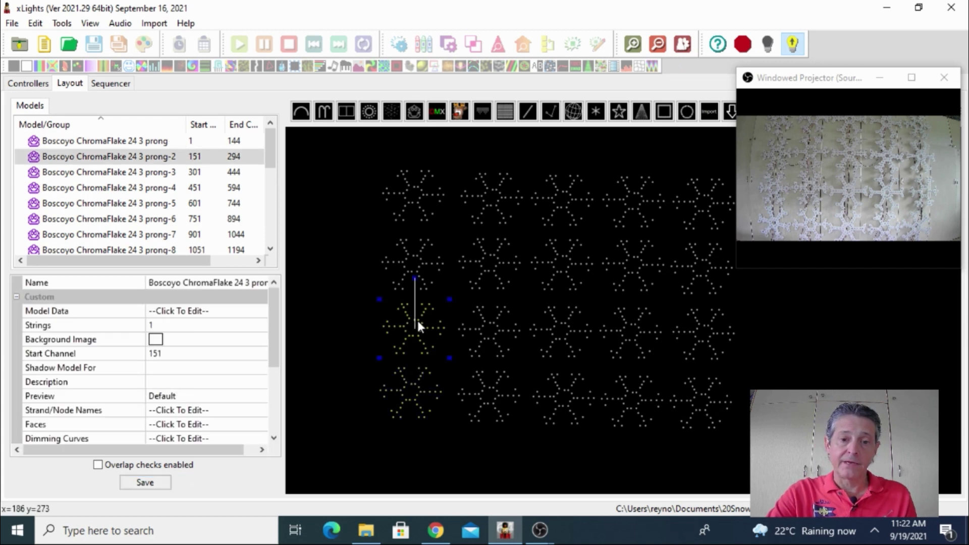
{"action": "left_click", "coordinate": [417, 251]}
{"action": "left_click", "coordinate": [422, 187]}
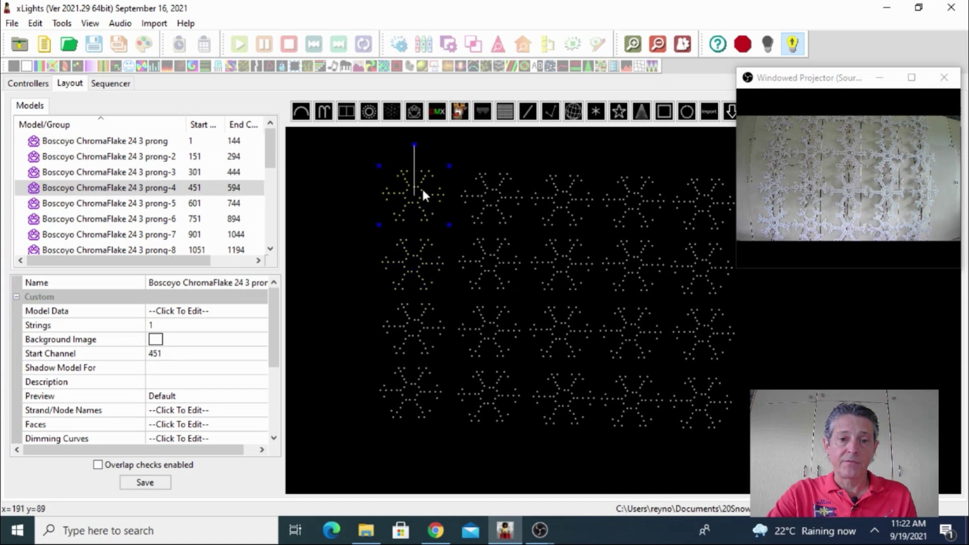
{"action": "left_click", "coordinate": [495, 198]}
{"action": "left_click", "coordinate": [497, 254]}
{"action": "left_click", "coordinate": [499, 324]}
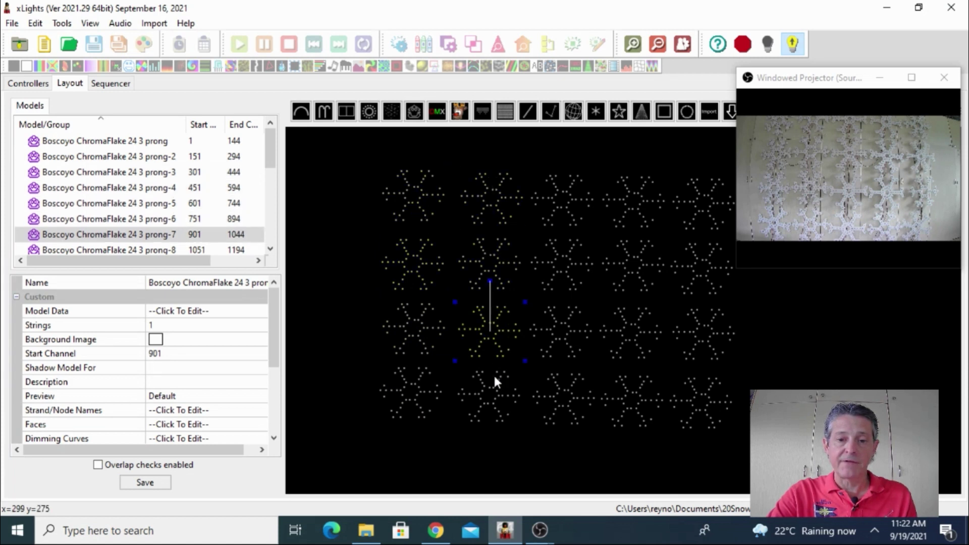
{"action": "left_click", "coordinate": [495, 383]}
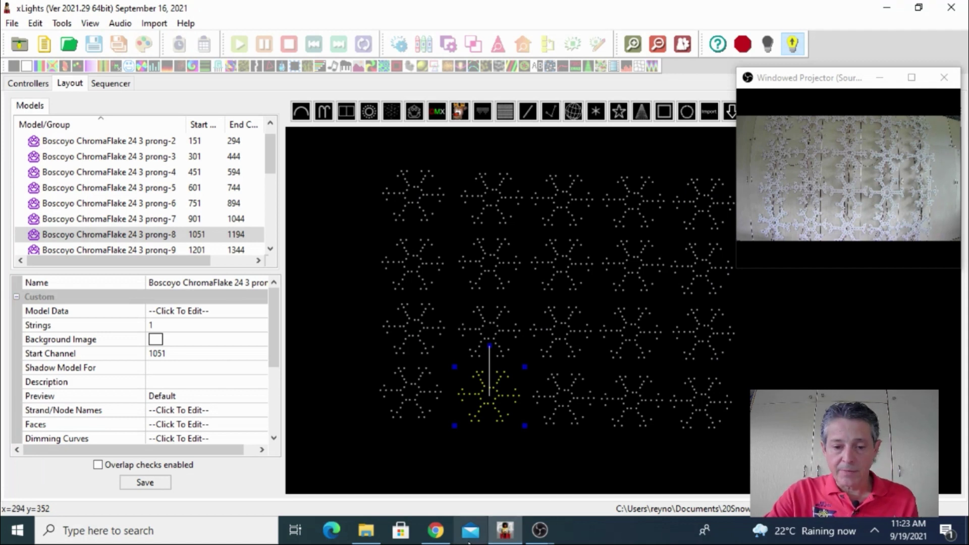
Compare the Falcon port's snowflake start channels in Chrome with the xLights model list, and save the string port configuration
{"action": "left_click", "coordinate": [436, 530]}
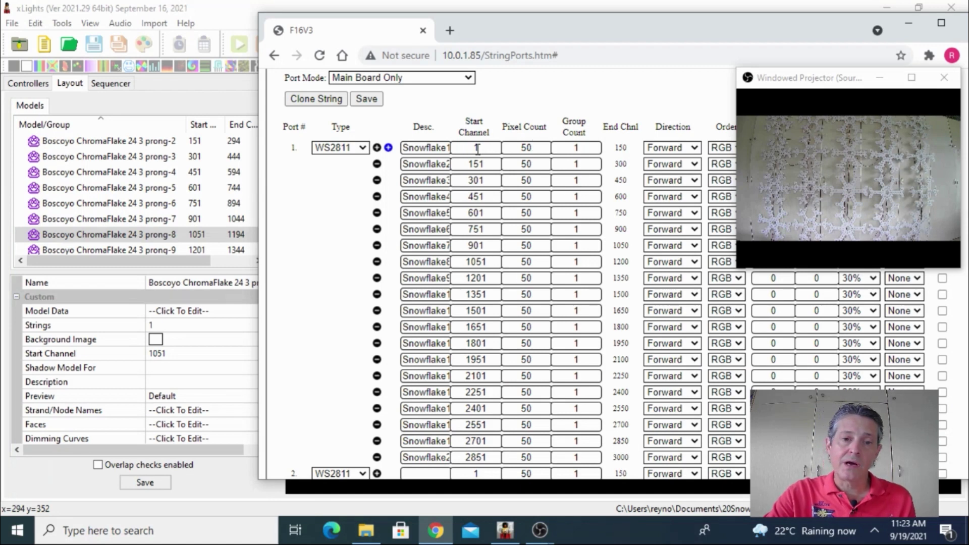
{"action": "mouse_move", "coordinate": [86, 170]}
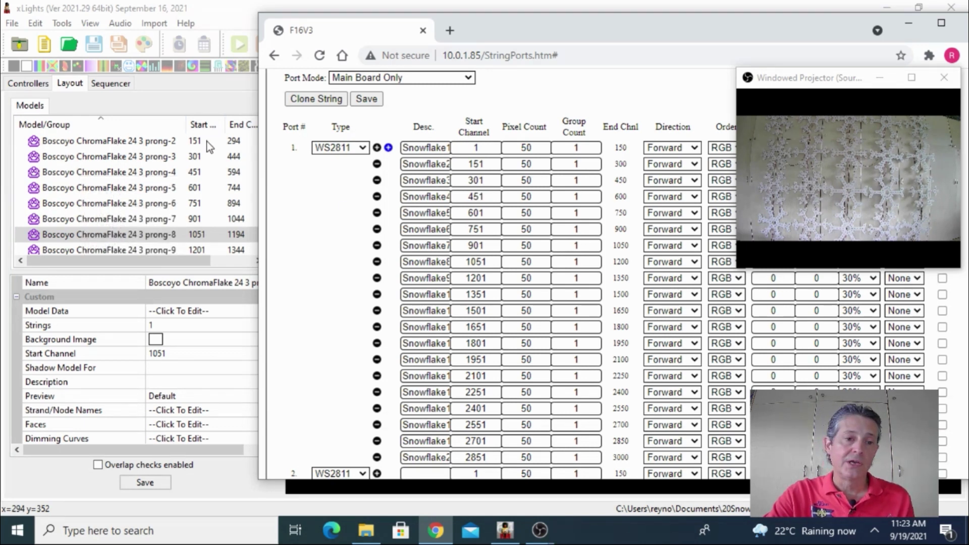
{"action": "mouse_move", "coordinate": [207, 141]}
{"action": "scroll", "coordinate": [194, 144], "scroll_direction": "up", "scroll_amount": 1}
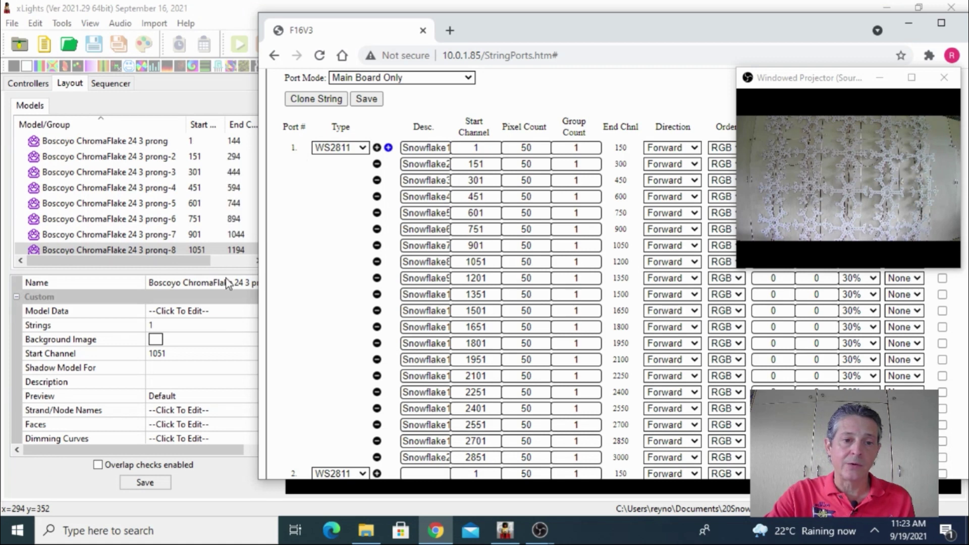
{"action": "mouse_move", "coordinate": [205, 176]}
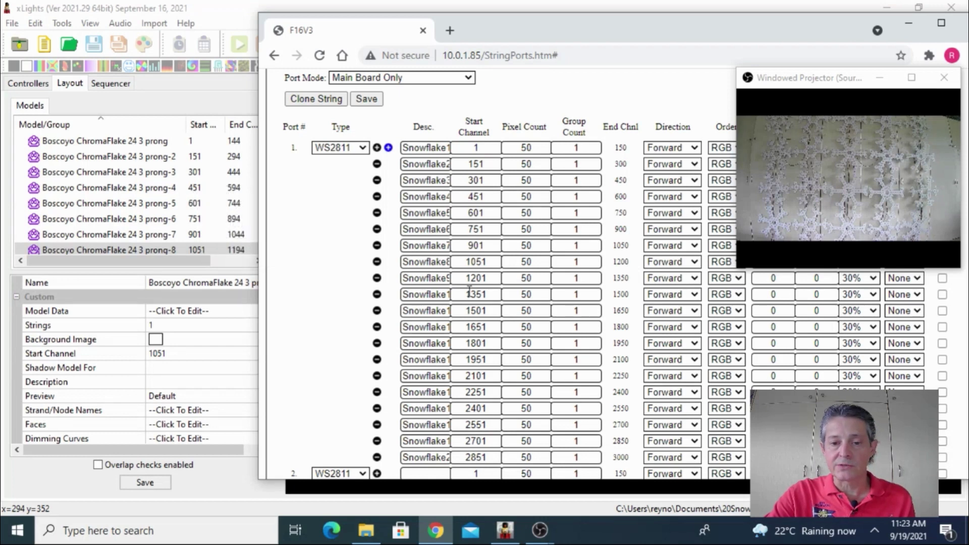
{"action": "scroll", "coordinate": [208, 179], "scroll_direction": "down", "scroll_amount": 3}
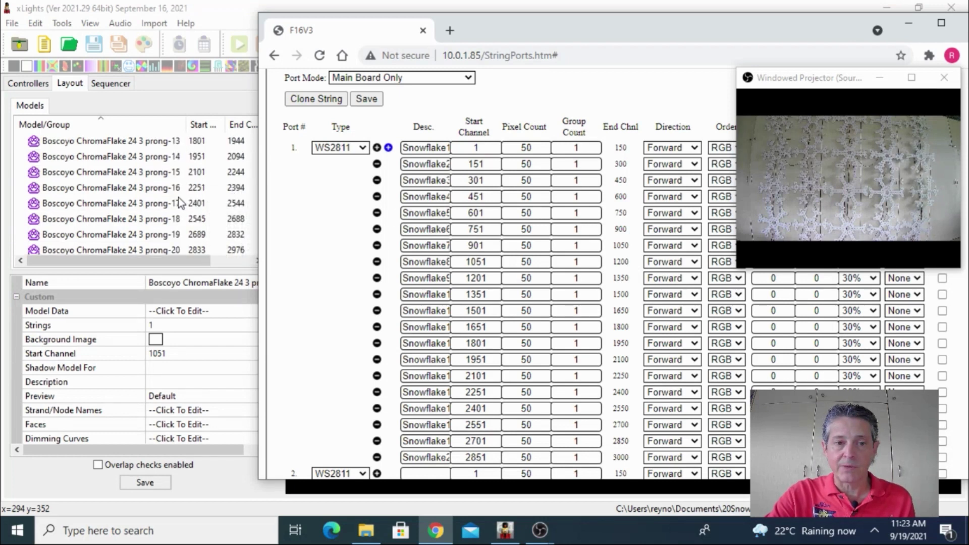
{"action": "scroll", "coordinate": [176, 202], "scroll_direction": "up", "scroll_amount": 3}
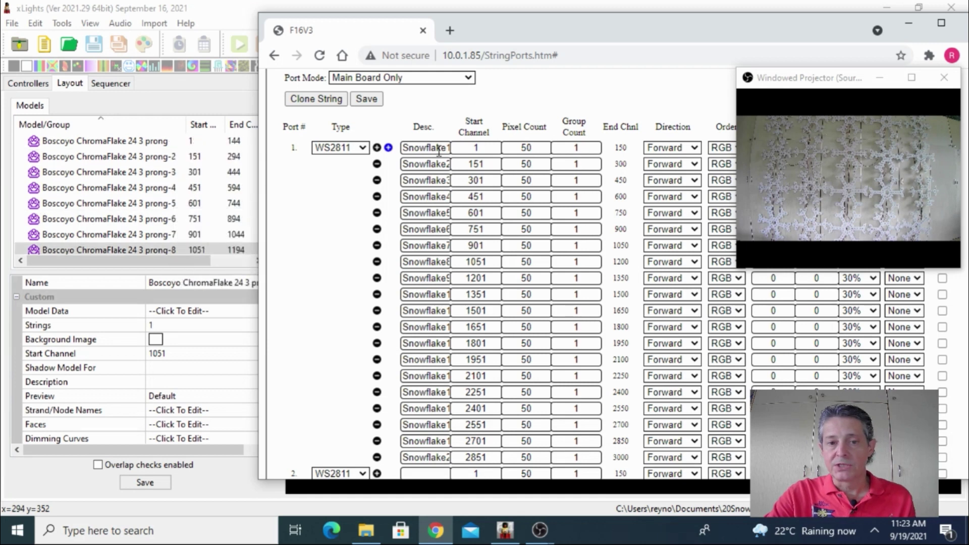
{"action": "left_click", "coordinate": [370, 104]}
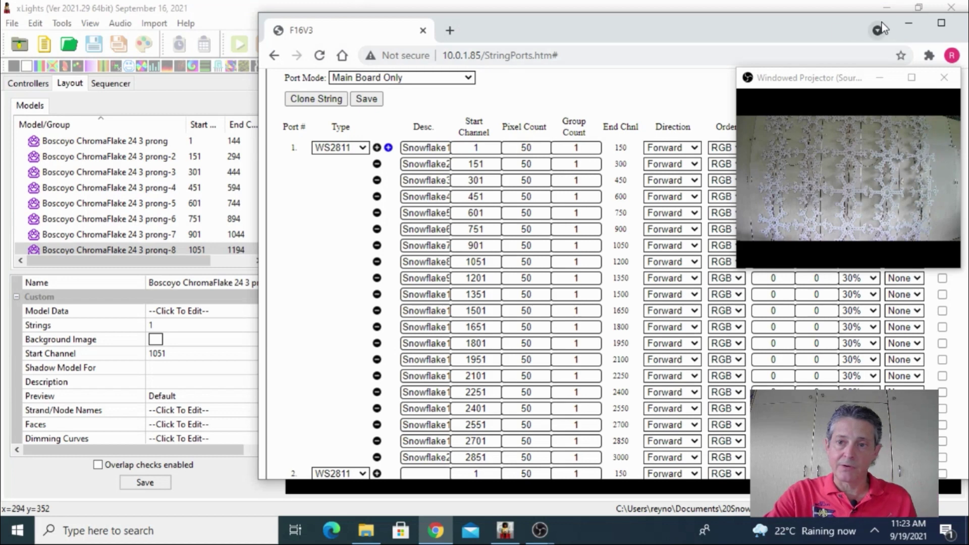
{"action": "left_click", "coordinate": [906, 26]}
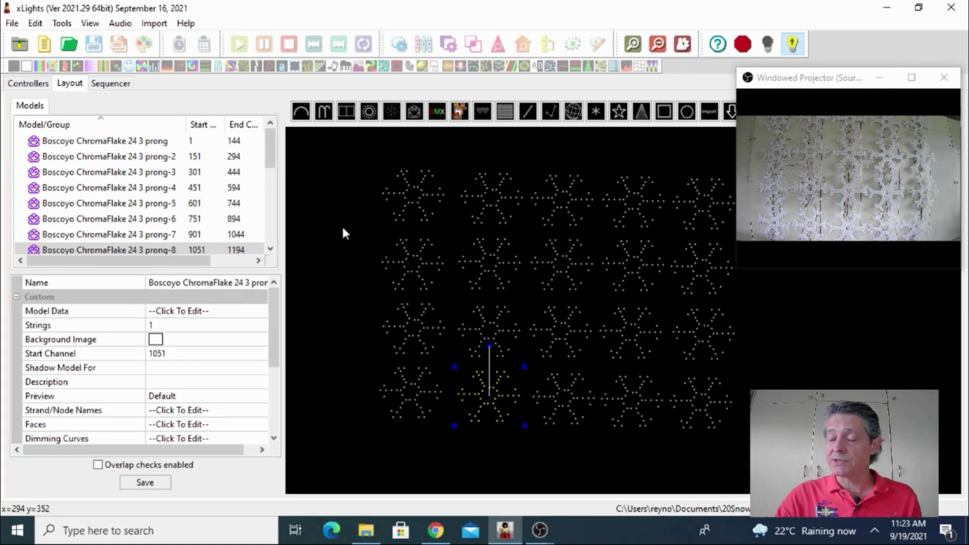
Create a model group named AllSnowflakes from all 20 Boscoyo ChromaFlake snowflake models
{"action": "mouse_move", "coordinate": [91, 149]}
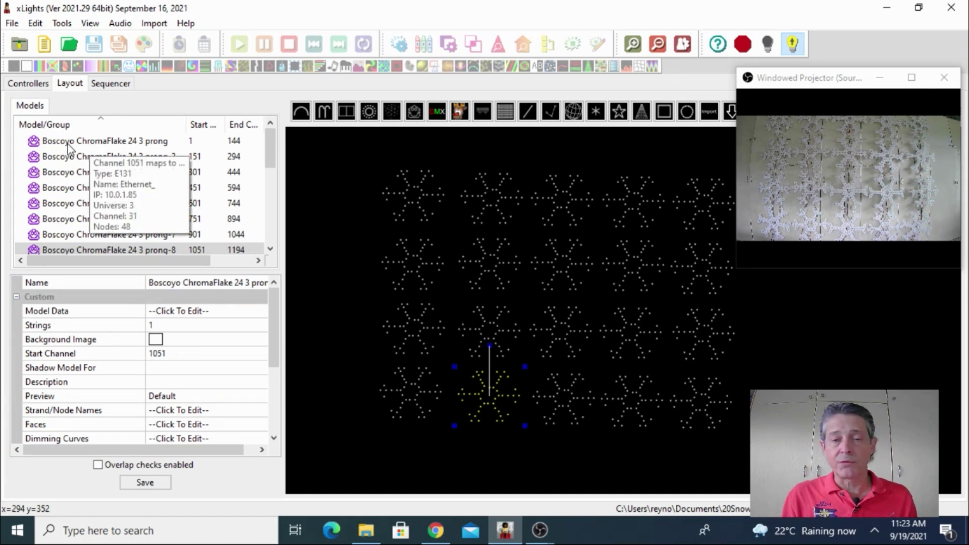
{"action": "left_click", "coordinate": [68, 144]}
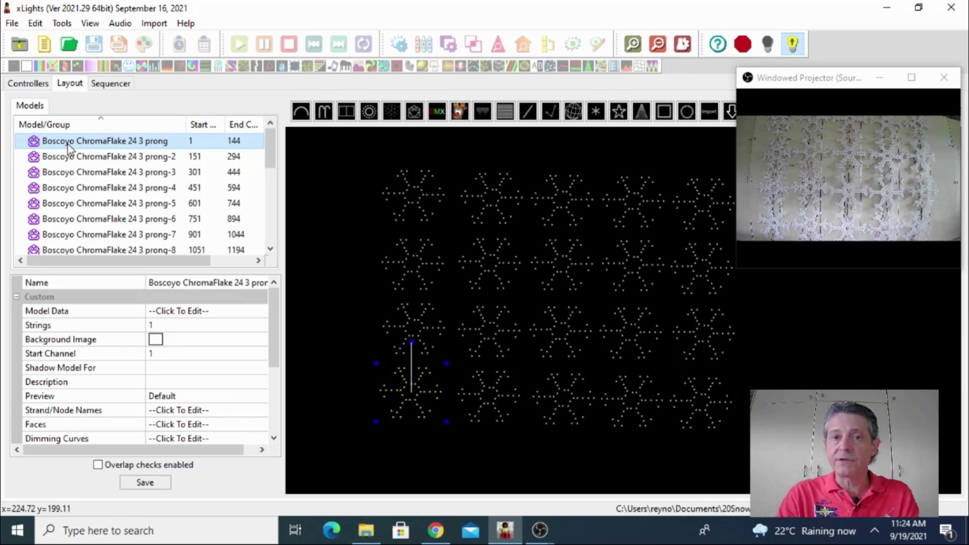
{"action": "key", "text": "shift+Down"}
{"action": "key", "text": "shift+Down"}
{"action": "key", "text": "shift+Down"}
{"action": "key", "text": "shift+Down"}
{"action": "key", "text": "shift+Down"}
{"action": "key", "text": "shift+Down"}
{"action": "key", "text": "shift+Down"}
{"action": "key", "text": "shift+Down"}
{"action": "key", "text": "shift+Down"}
{"action": "key", "text": "shift+Down"}
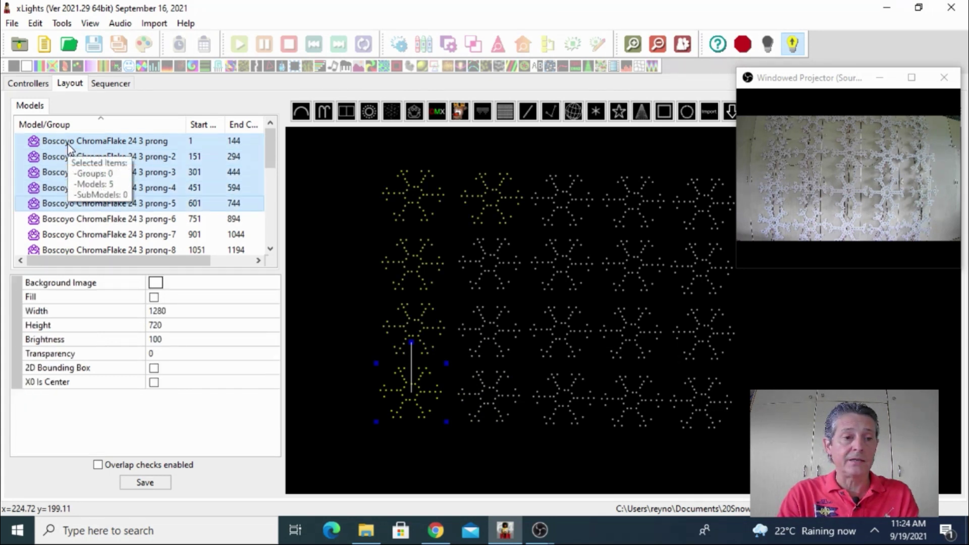
{"action": "key", "text": "shift+Down"}
{"action": "key", "text": "shift+Down"}
{"action": "key", "text": "shift+Down"}
{"action": "key", "text": "shift+Down"}
{"action": "key", "text": "shift+Down"}
{"action": "key", "text": "shift+Down"}
{"action": "key", "text": "shift+Down"}
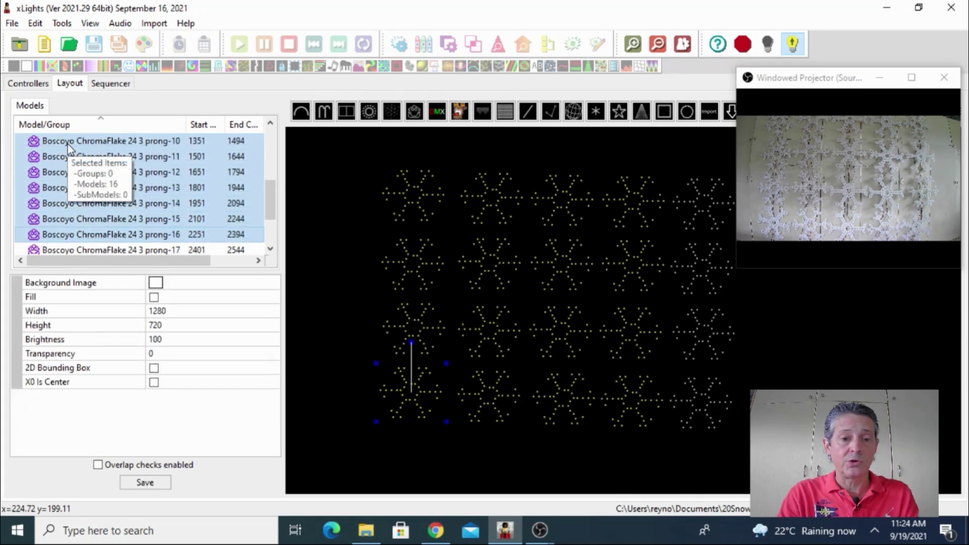
{"action": "key", "text": "shift+Down"}
{"action": "key", "text": "shift+Down"}
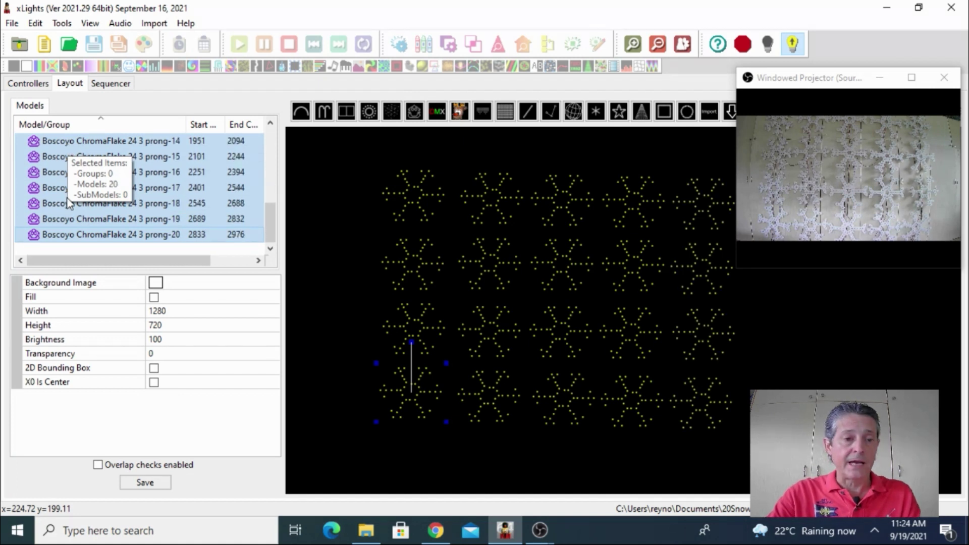
{"action": "right_click", "coordinate": [89, 219]}
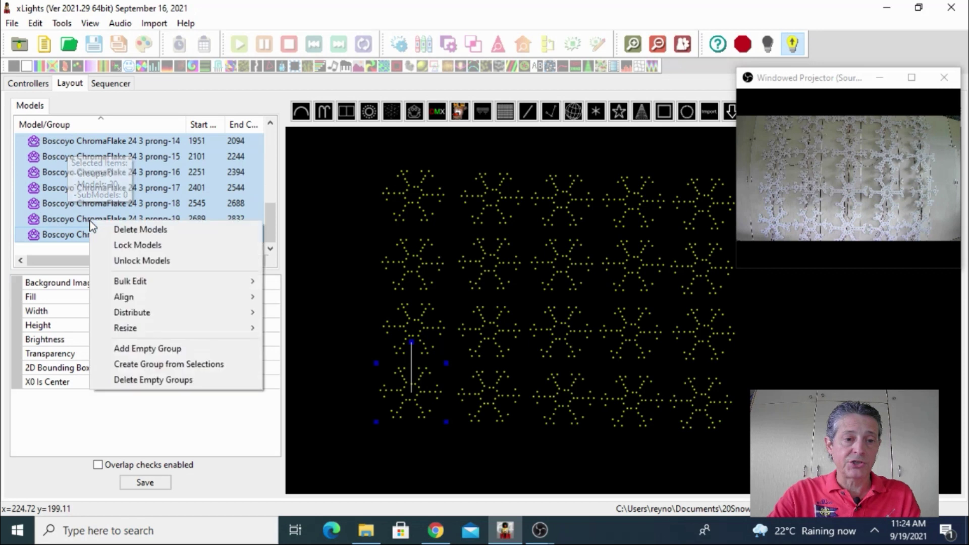
{"action": "left_click", "coordinate": [161, 368]}
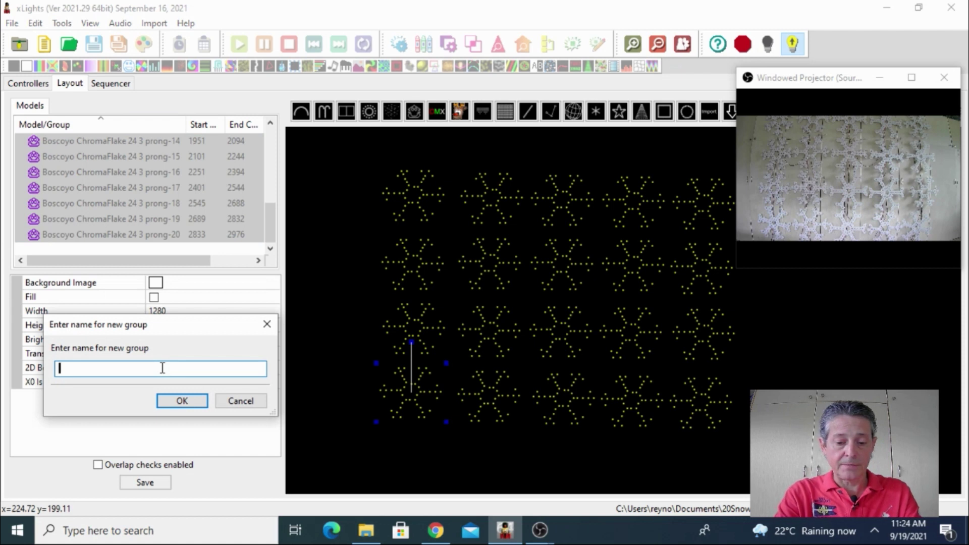
{"action": "type", "text": "AllSno"}
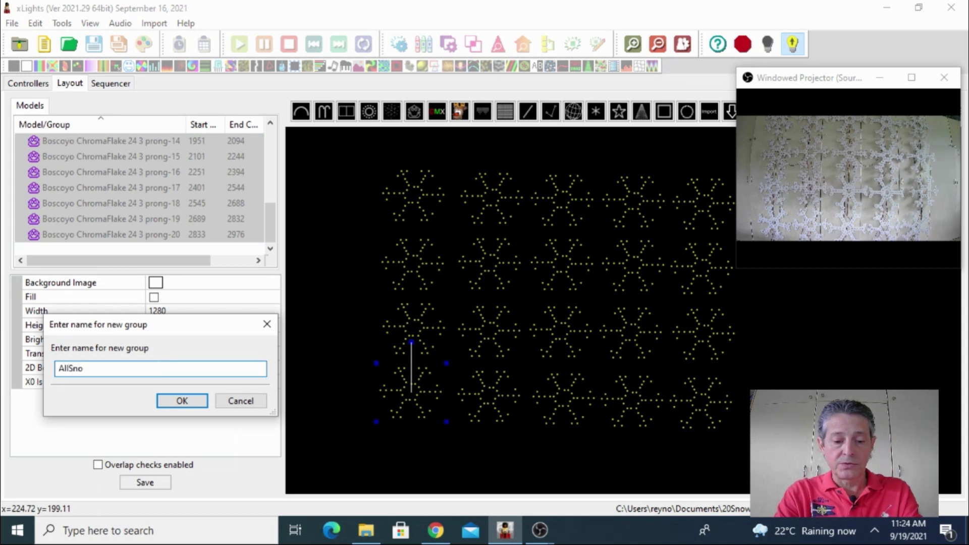
{"action": "type", "text": "wflakes"}
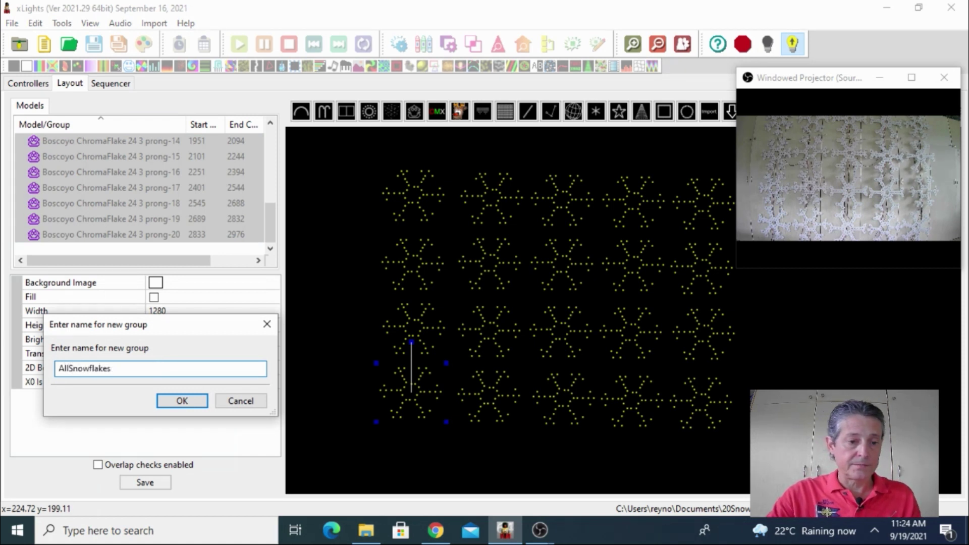
{"action": "left_click", "coordinate": [182, 400]}
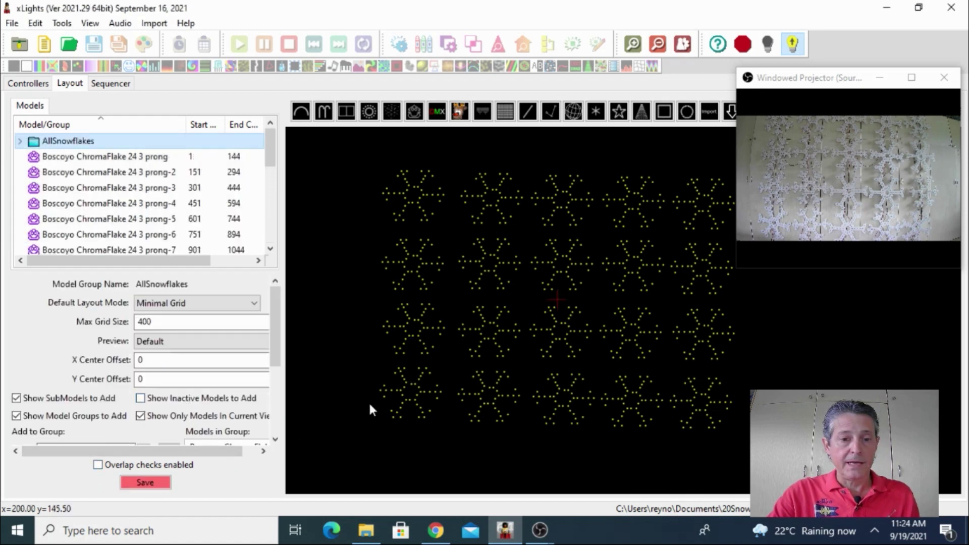
Create a model group named AllFourCorners from the four corner snowflakes of the layout and check its members
{"action": "left_click", "coordinate": [412, 399]}
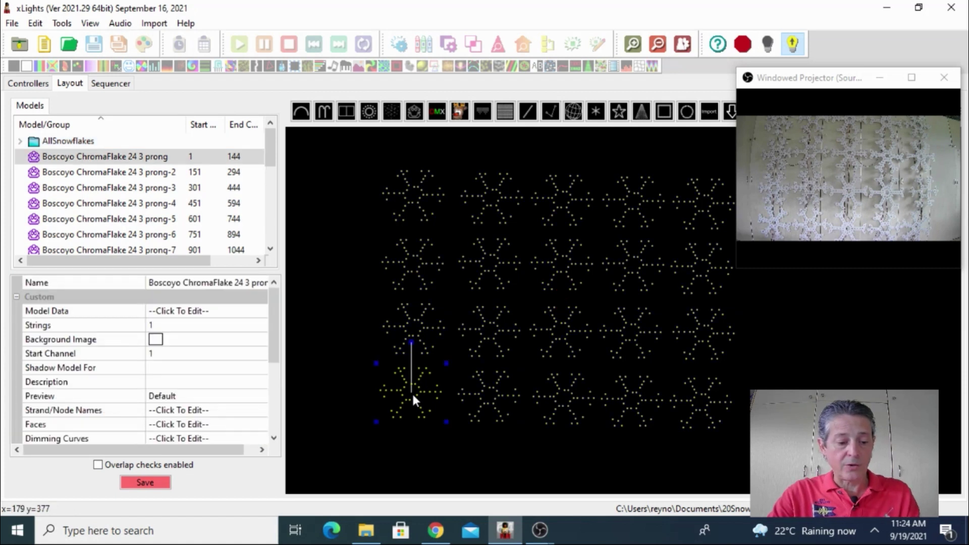
{"action": "left_click", "coordinate": [413, 197], "text": "ctrl"}
{"action": "left_click", "coordinate": [676, 213], "text": "ctrl"}
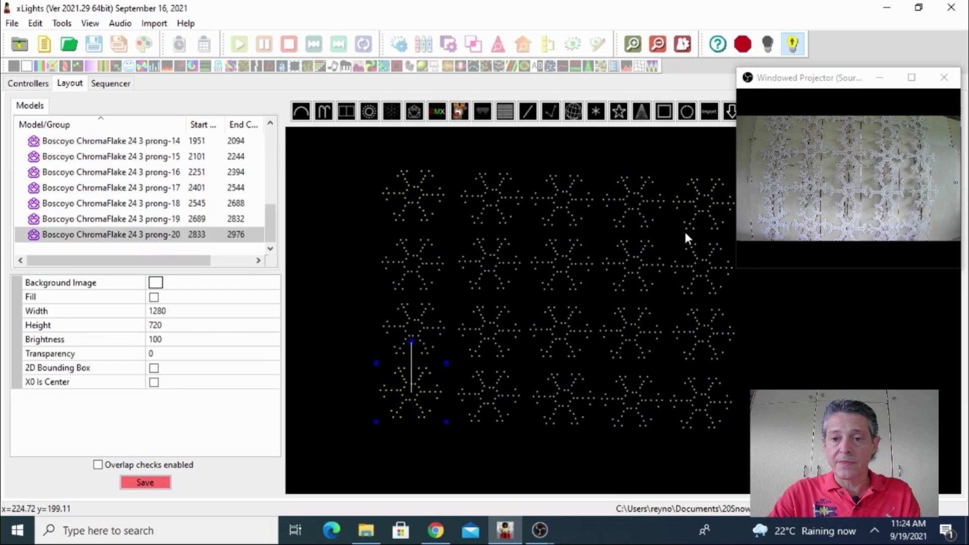
{"action": "left_click", "coordinate": [704, 399], "text": "ctrl"}
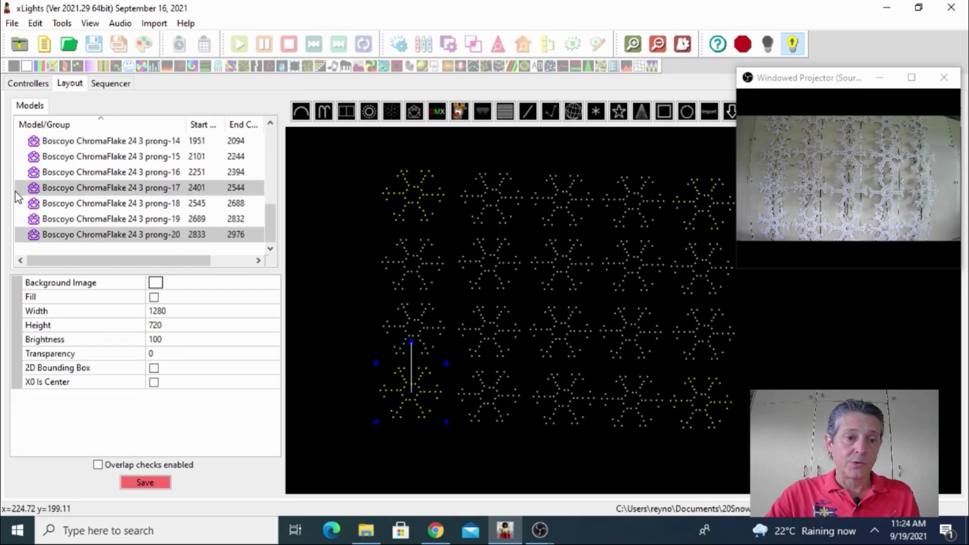
{"action": "right_click", "coordinate": [107, 187]}
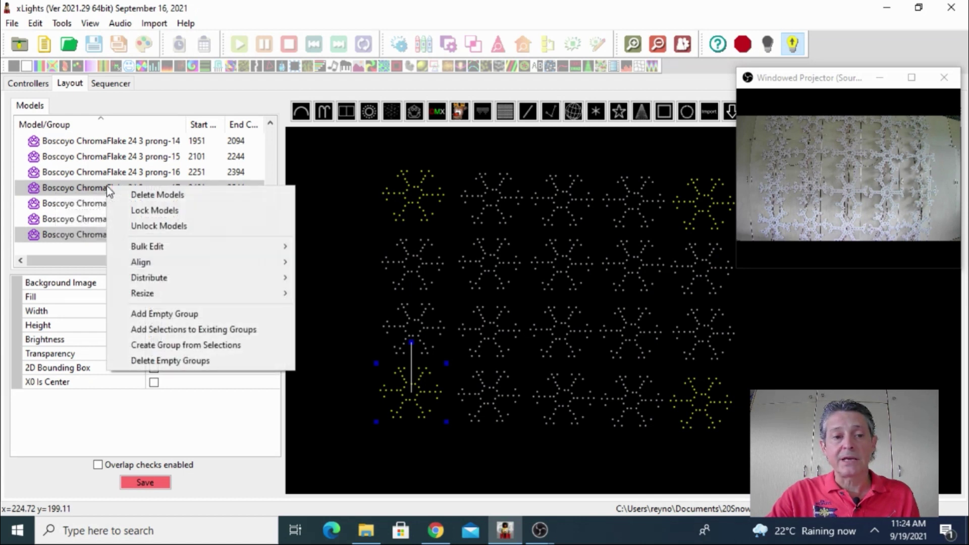
{"action": "left_click", "coordinate": [168, 346]}
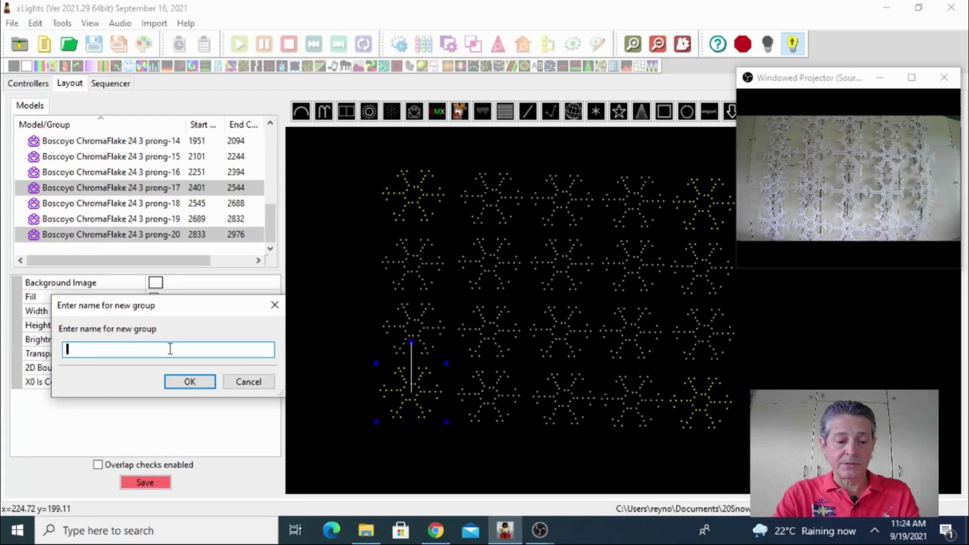
{"action": "type", "text": "All"}
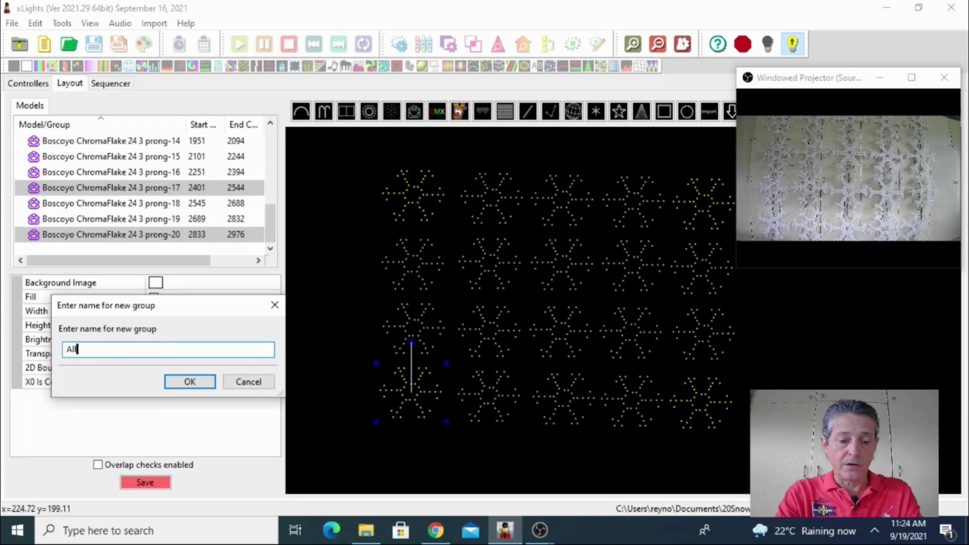
{"action": "type", "text": "Four"}
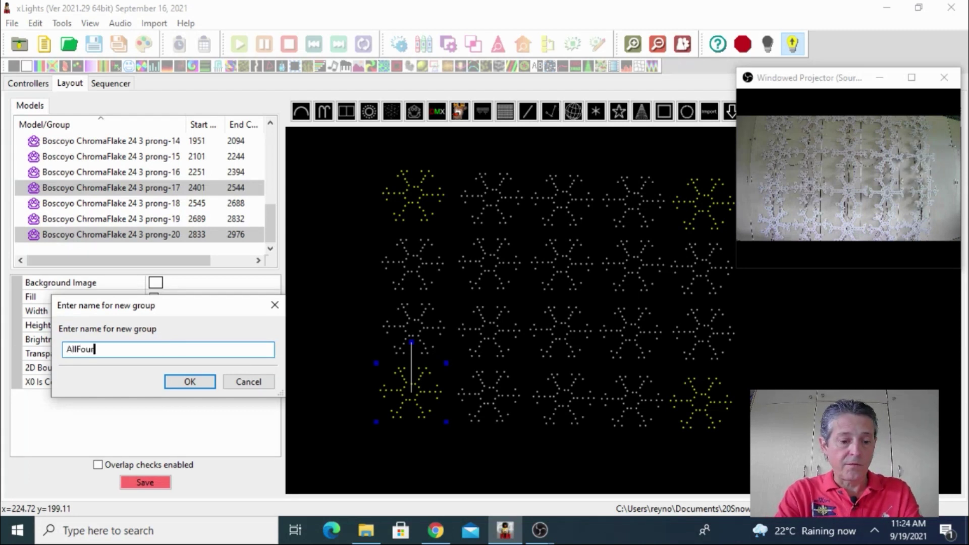
{"action": "type", "text": "Cou"}
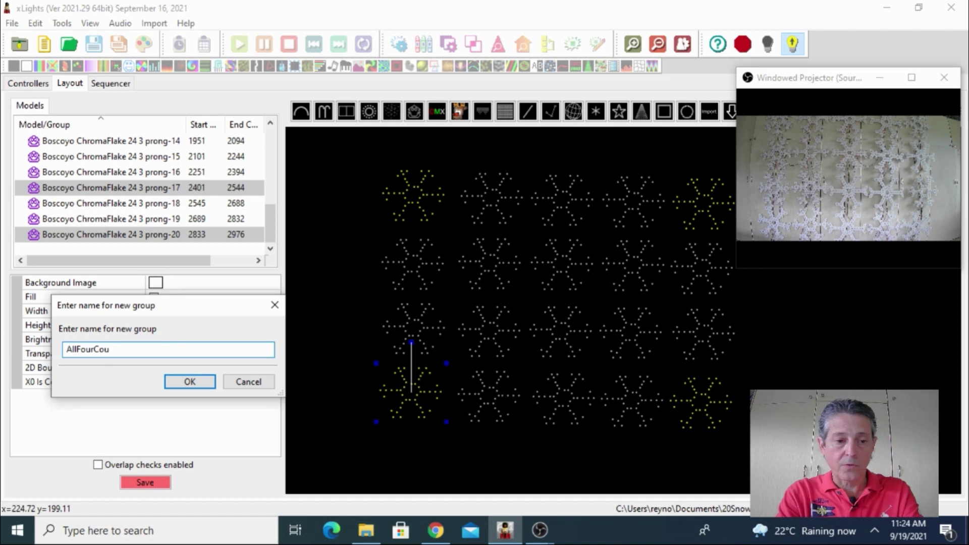
{"action": "key", "text": "BackSpace"}
{"action": "type", "text": "r"}
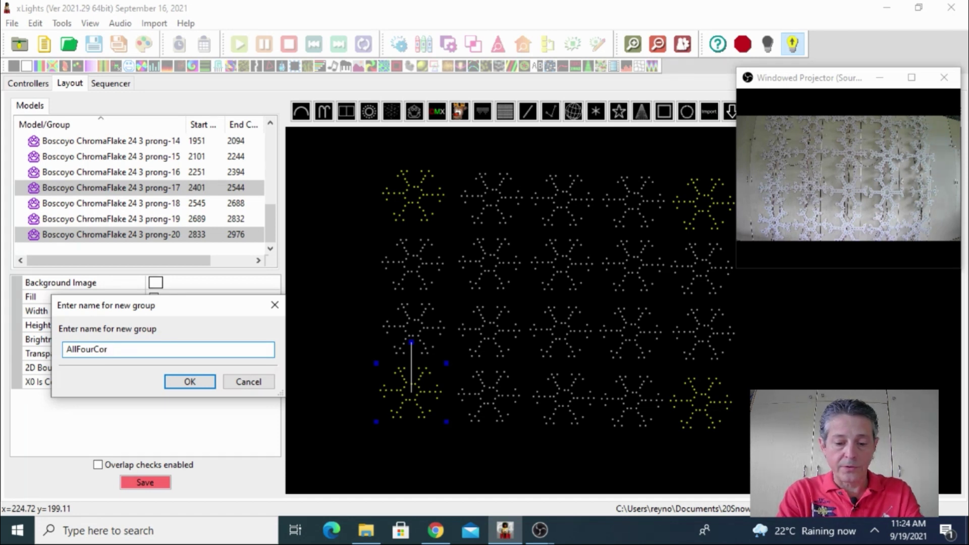
{"action": "type", "text": "ners"}
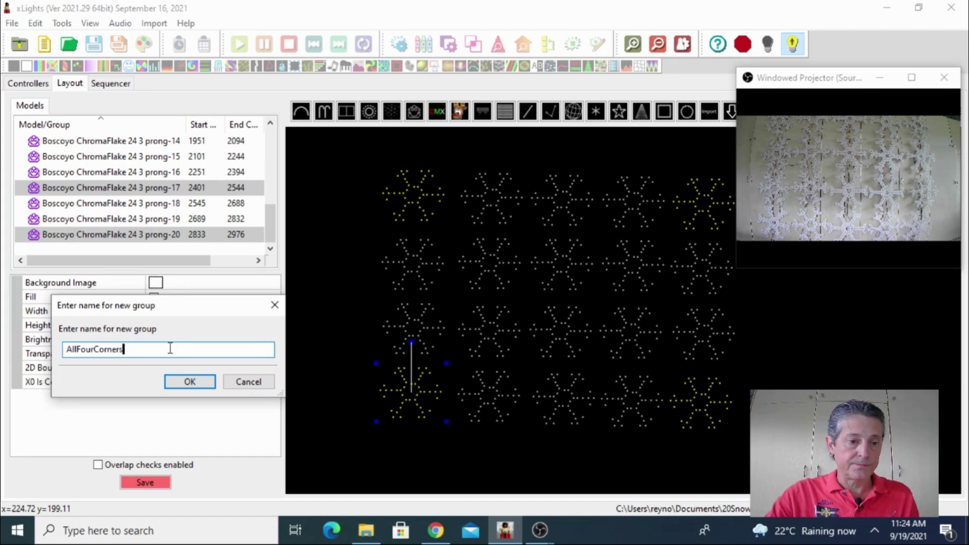
{"action": "left_click", "coordinate": [201, 384]}
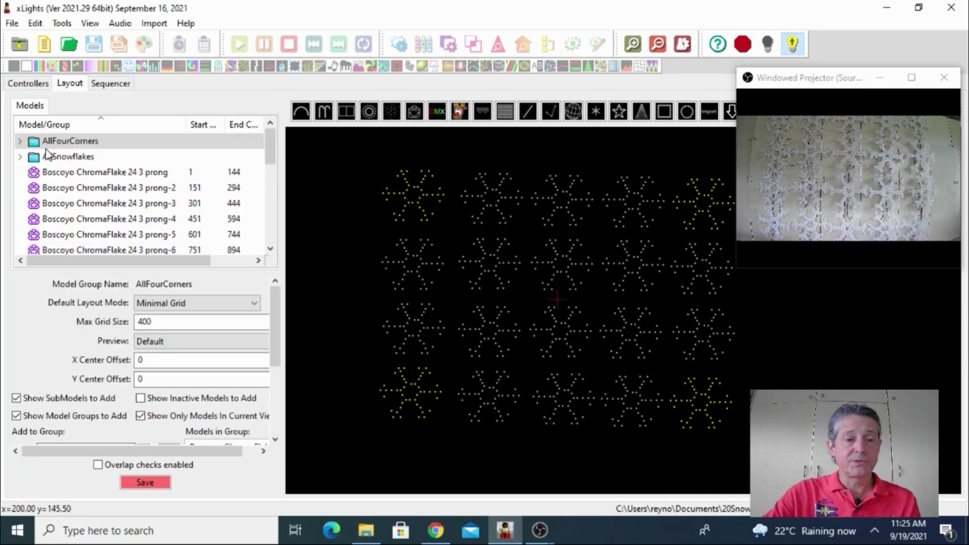
{"action": "left_click", "coordinate": [20, 142]}
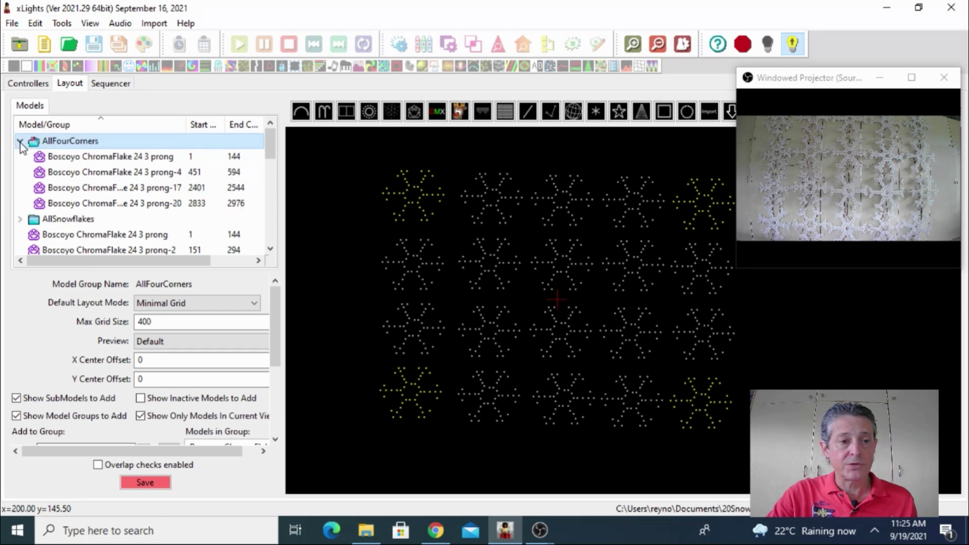
{"action": "left_click", "coordinate": [20, 143]}
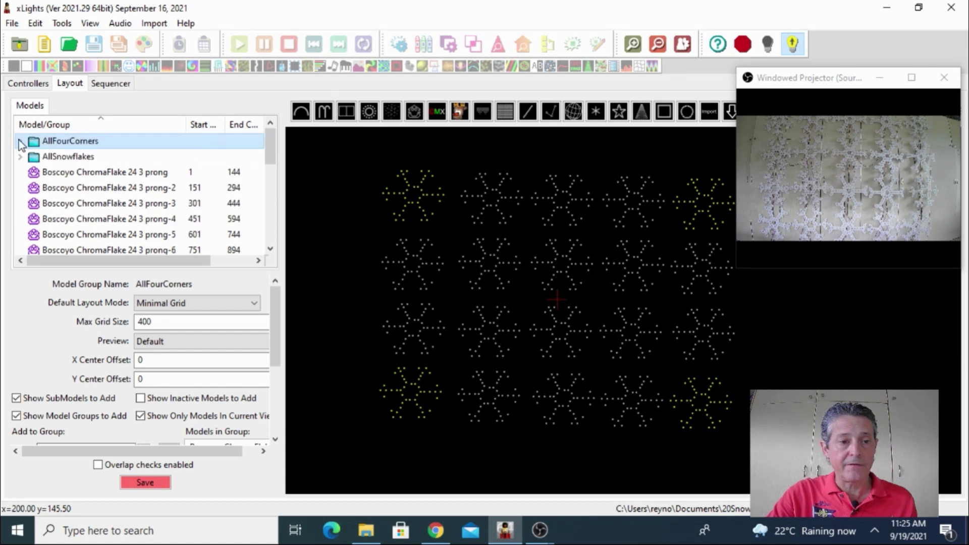
Check the members of the AllSnowflakes group and save the layout
{"action": "left_click", "coordinate": [20, 157]}
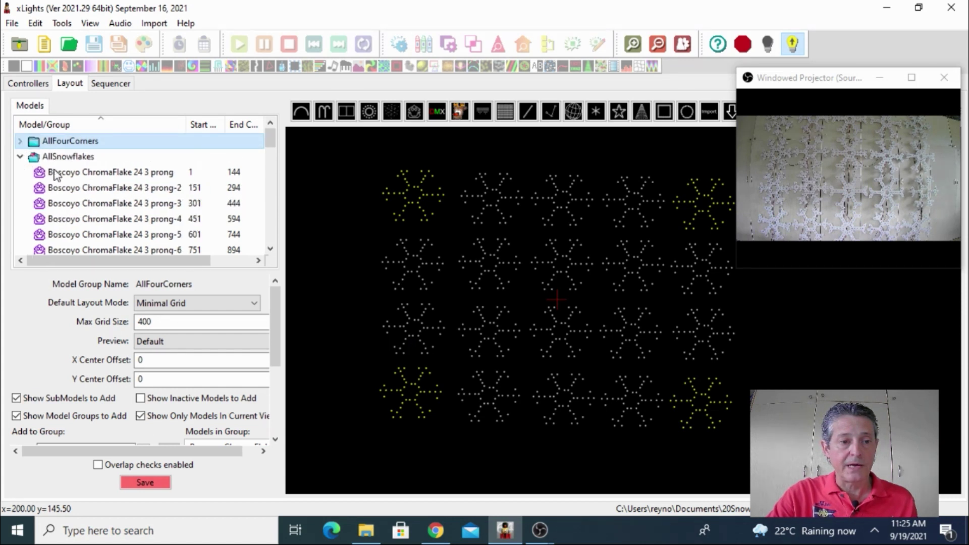
{"action": "left_click", "coordinate": [21, 158]}
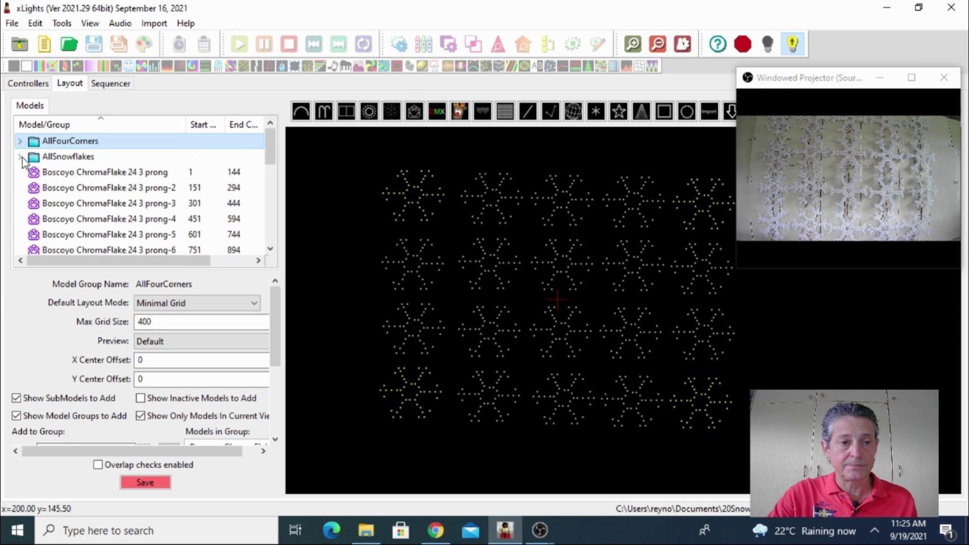
{"action": "left_click", "coordinate": [155, 484]}
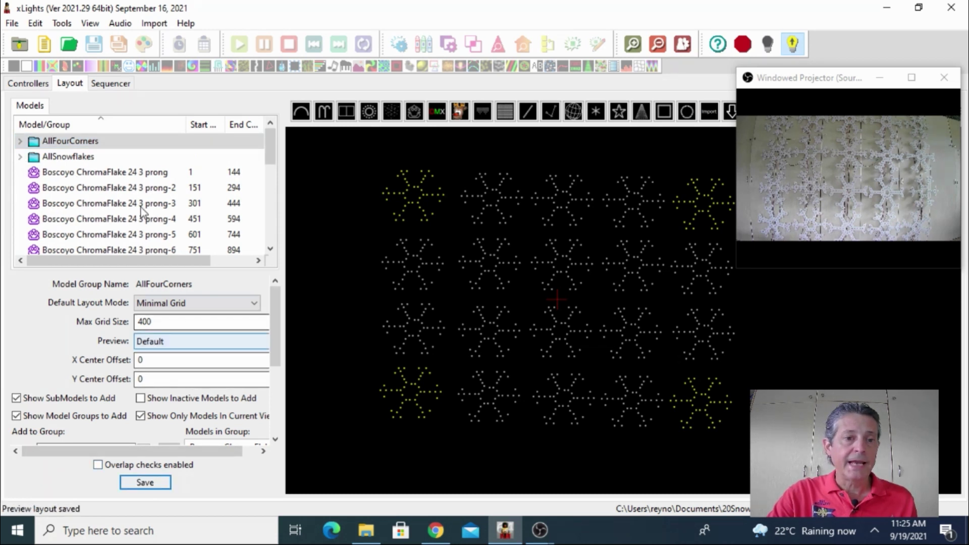
Create a 20 fps (50 ms) musical sequence from the Downloads audio file "Shoot To Thrill In The Living Room"
{"action": "left_click", "coordinate": [120, 86]}
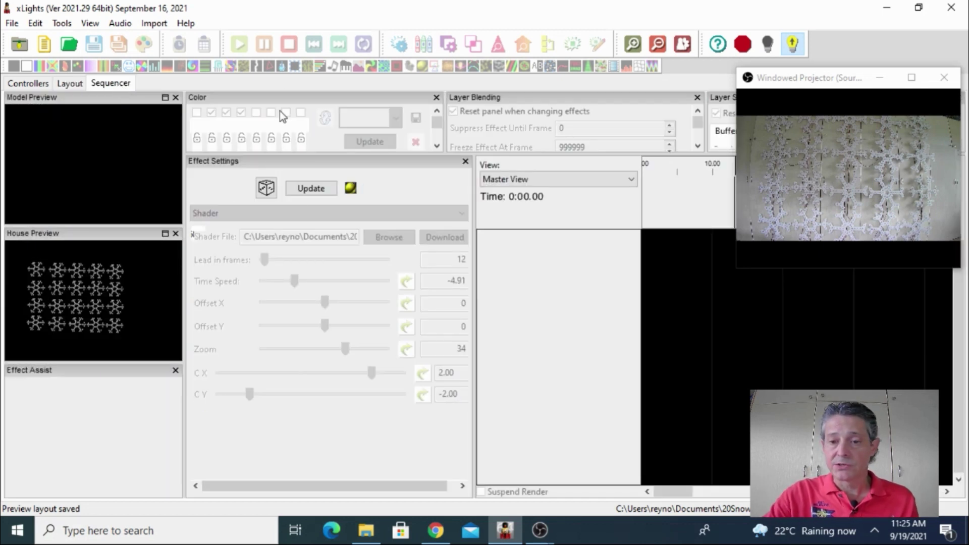
{"action": "left_click_drag", "start_coordinate": [433, 302], "coordinate": [61, 73]}
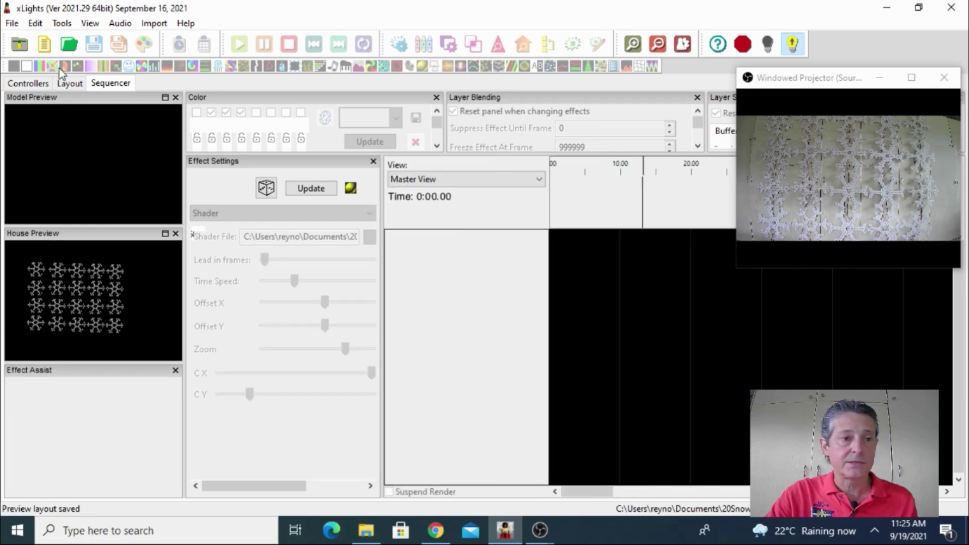
{"action": "left_click", "coordinate": [45, 47]}
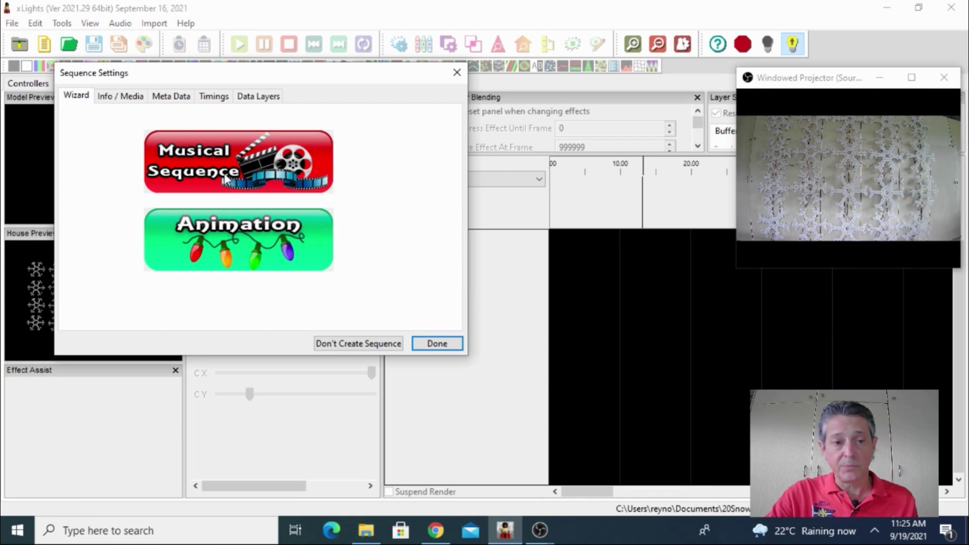
{"action": "left_click", "coordinate": [226, 180]}
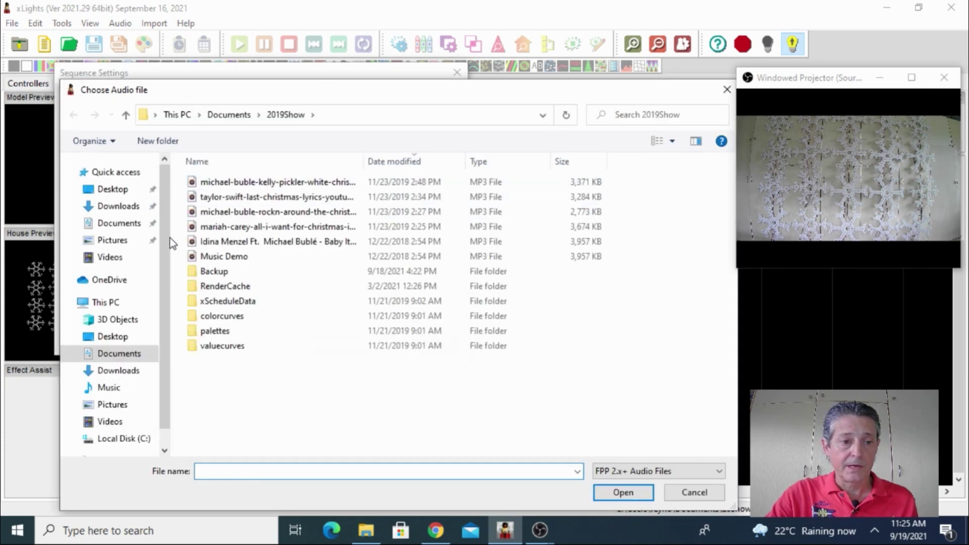
{"action": "left_click", "coordinate": [118, 206]}
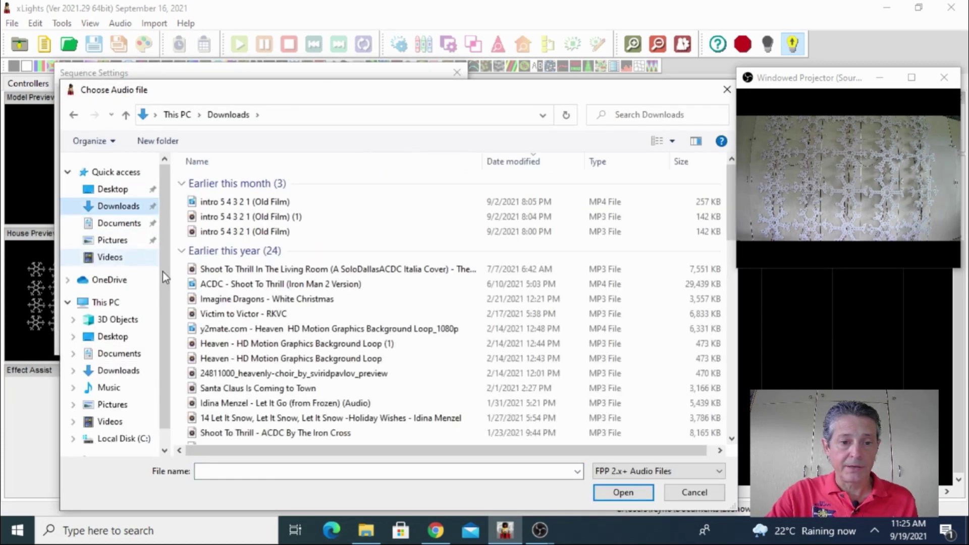
{"action": "left_click", "coordinate": [234, 273]}
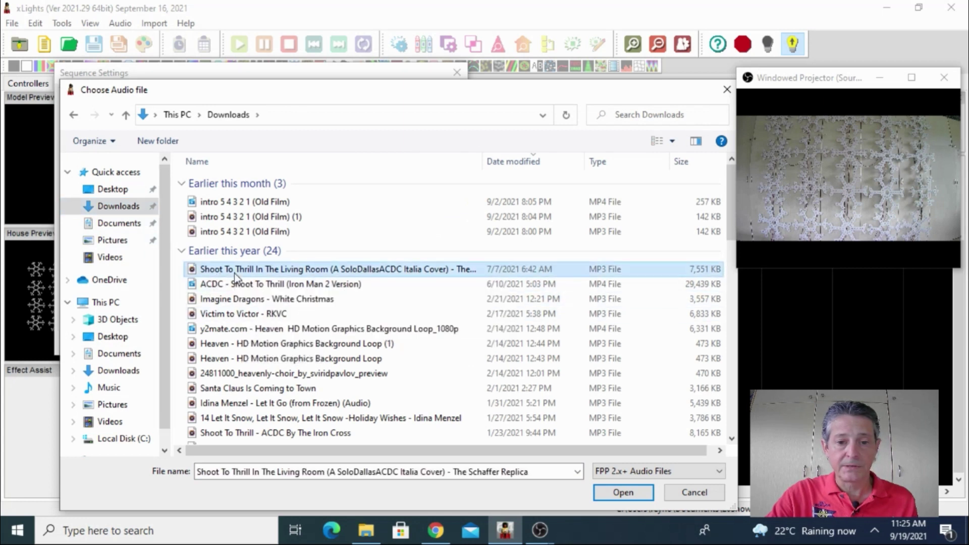
{"action": "left_click", "coordinate": [622, 493]}
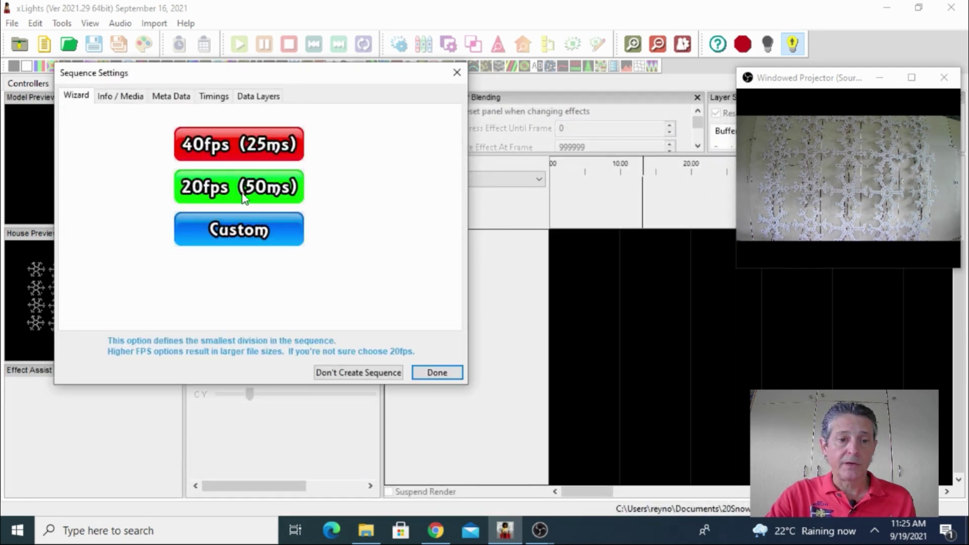
{"action": "left_click", "coordinate": [230, 186]}
{"action": "left_click", "coordinate": [436, 372]}
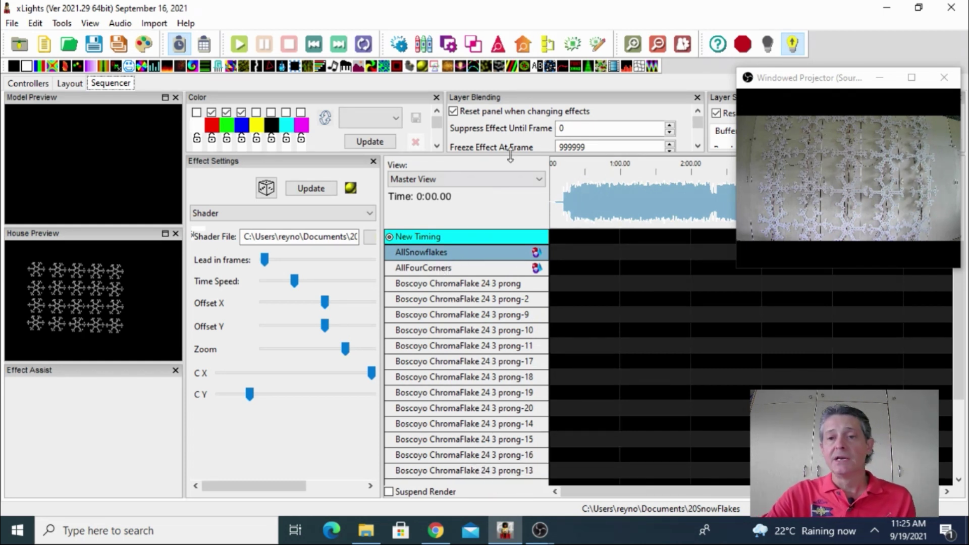
Zoom into the start of the waveform and play the audio from about 8 seconds to find where the music begins
{"action": "left_click", "coordinate": [635, 46]}
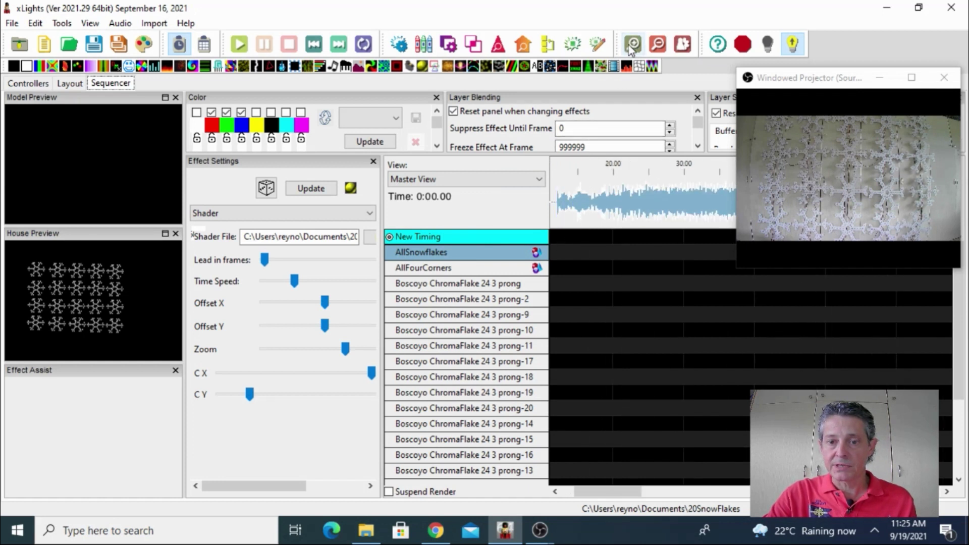
{"action": "left_click", "coordinate": [639, 50]}
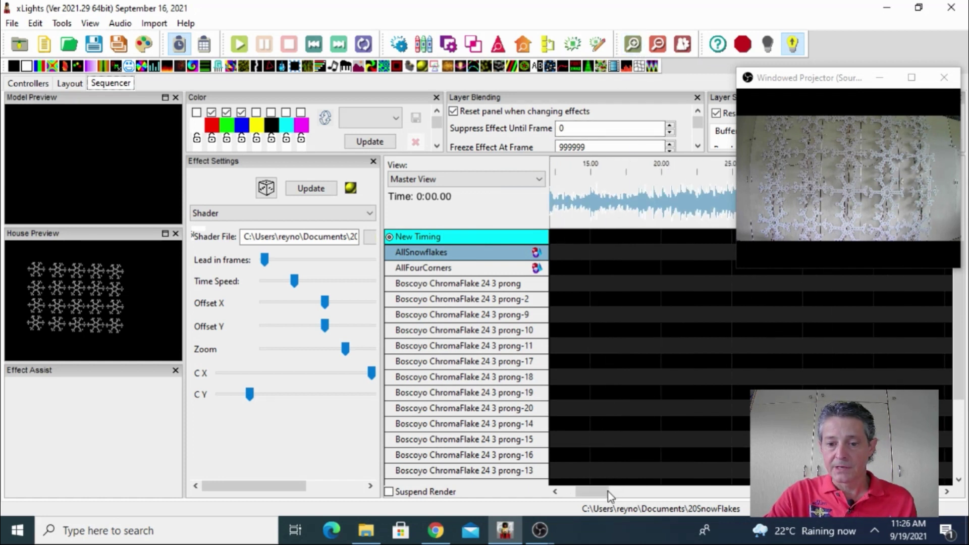
{"action": "mouse_move", "coordinate": [611, 492]}
{"action": "left_mouse_down"}
{"action": "mouse_move", "coordinate": [582, 498]}
{"action": "mouse_move", "coordinate": [596, 495]}
{"action": "left_mouse_up"}
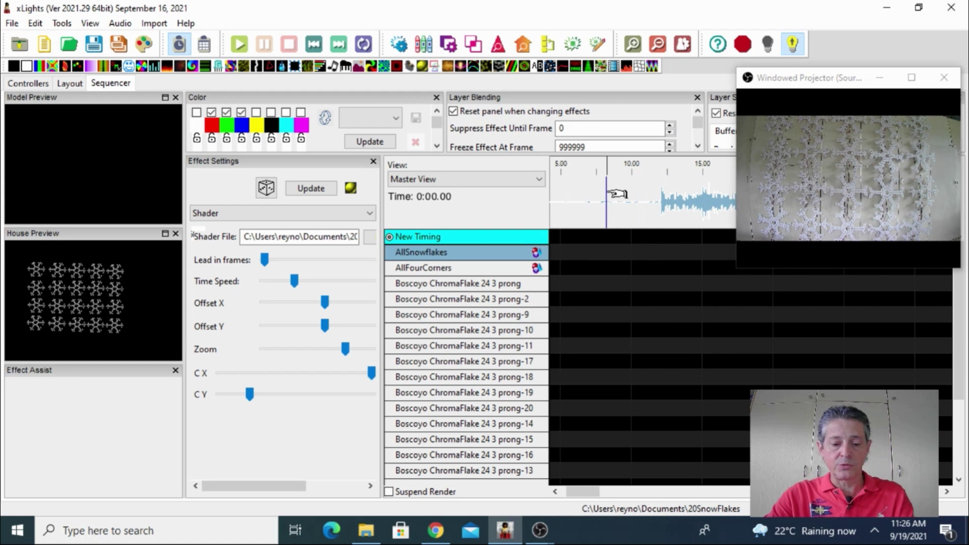
{"action": "left_click", "coordinate": [609, 197]}
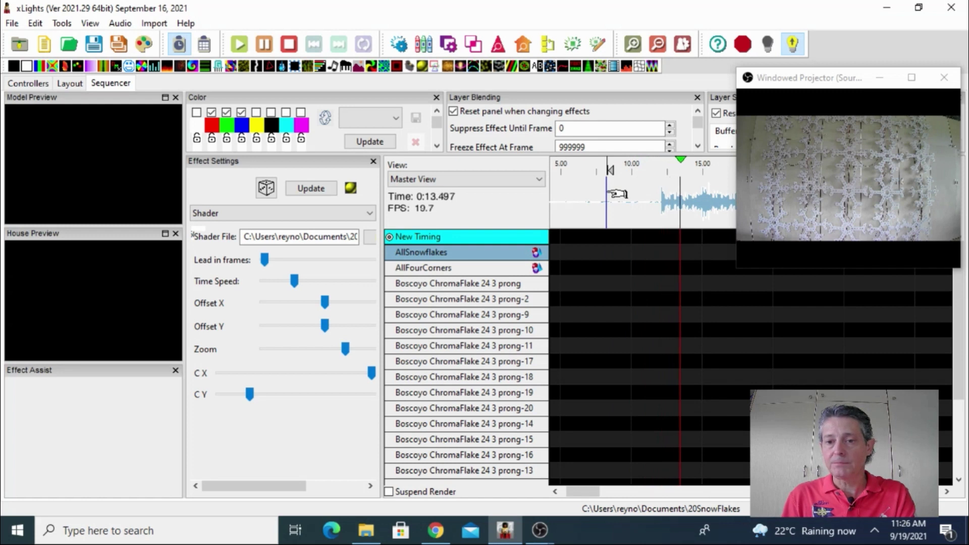
{"action": "key", "text": "space"}
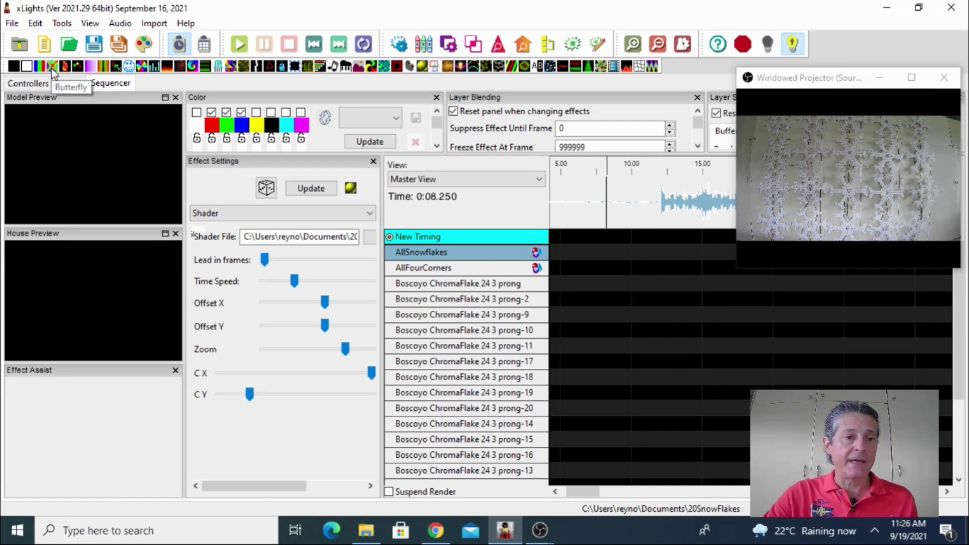
Try a Butterfly effect from about 5.9 to 12.45 seconds on AllSnowflakes and on AllFourCorners, and delete it
{"action": "left_click_drag", "start_coordinate": [53, 74], "coordinate": [666, 254]}
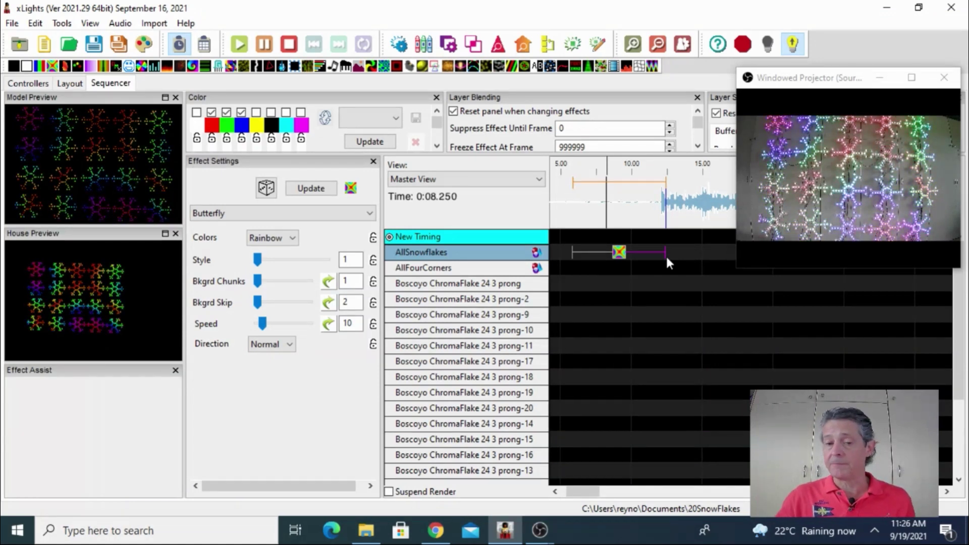
{"action": "left_click", "coordinate": [619, 255]}
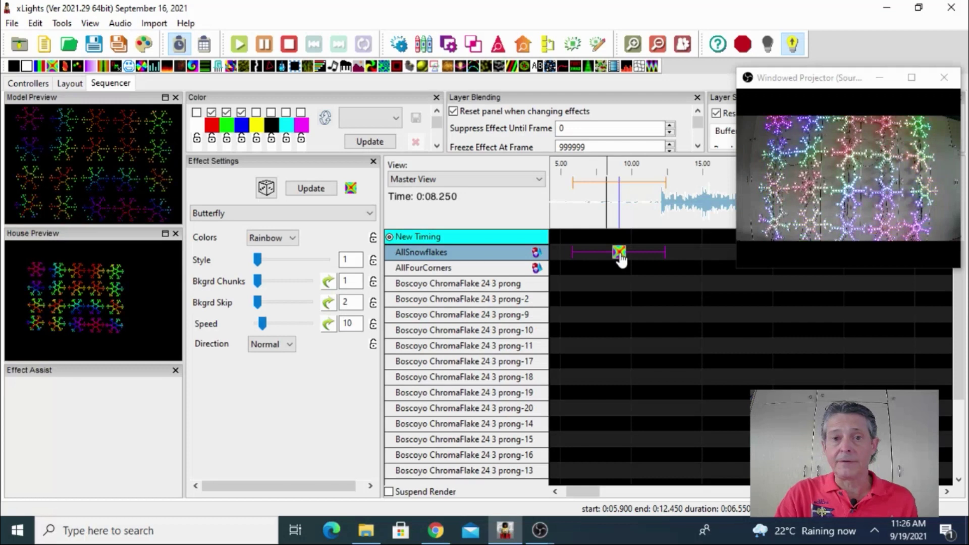
{"action": "left_click_drag", "start_coordinate": [621, 256], "coordinate": [622, 260]}
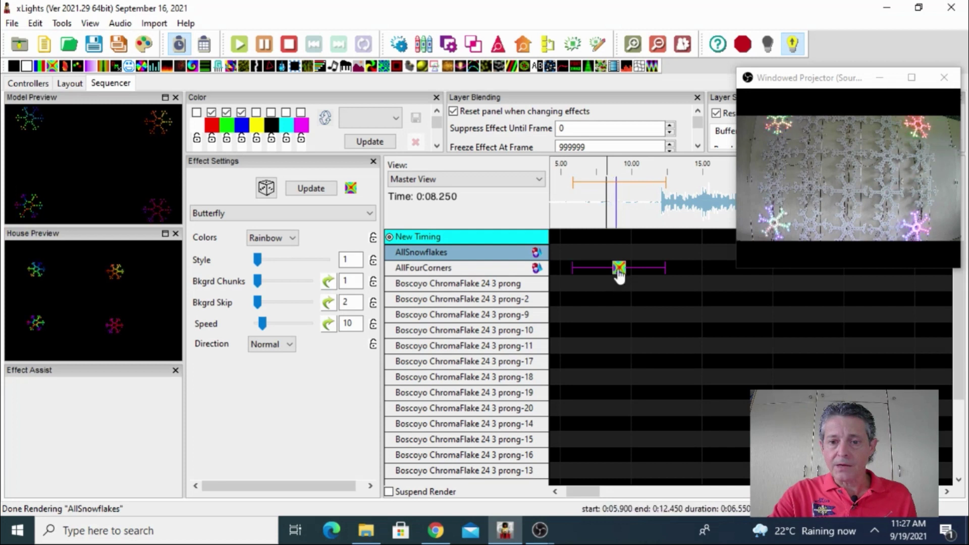
{"action": "key", "text": "Delete"}
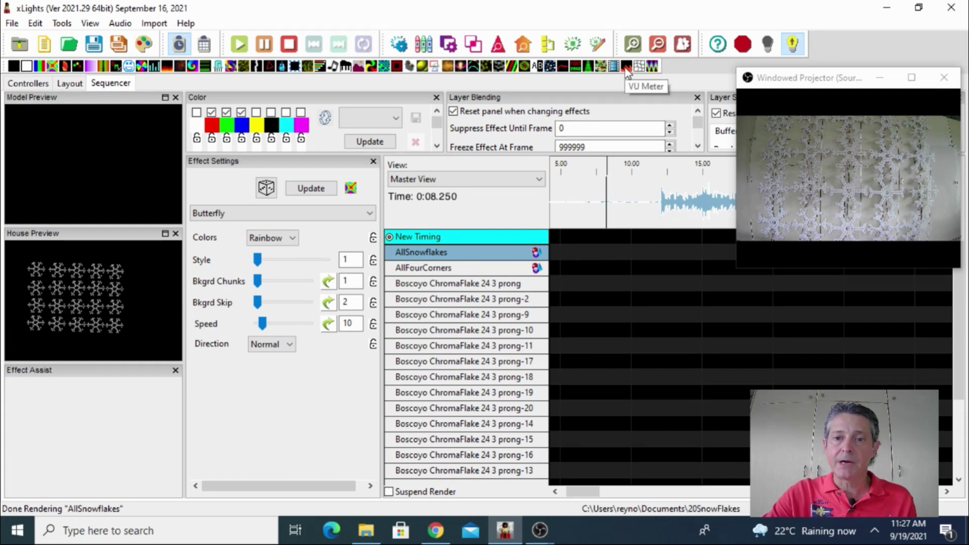
Add a VU Meter effect to the AllSnowflakes row from about 11 to 19 seconds, over the start of the music
{"action": "left_click_drag", "start_coordinate": [626, 71], "coordinate": [620, 136]}
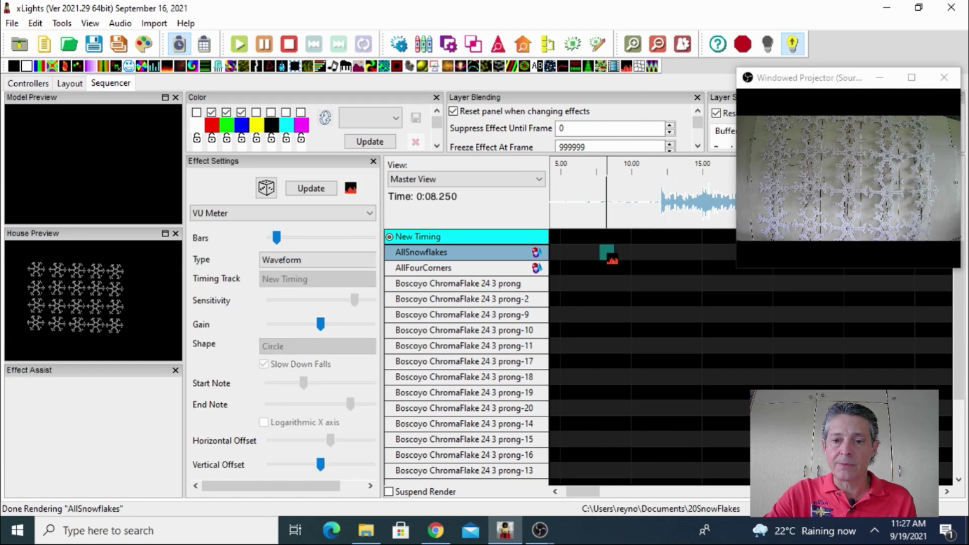
{"action": "left_click_drag", "start_coordinate": [629, 253], "coordinate": [753, 258]}
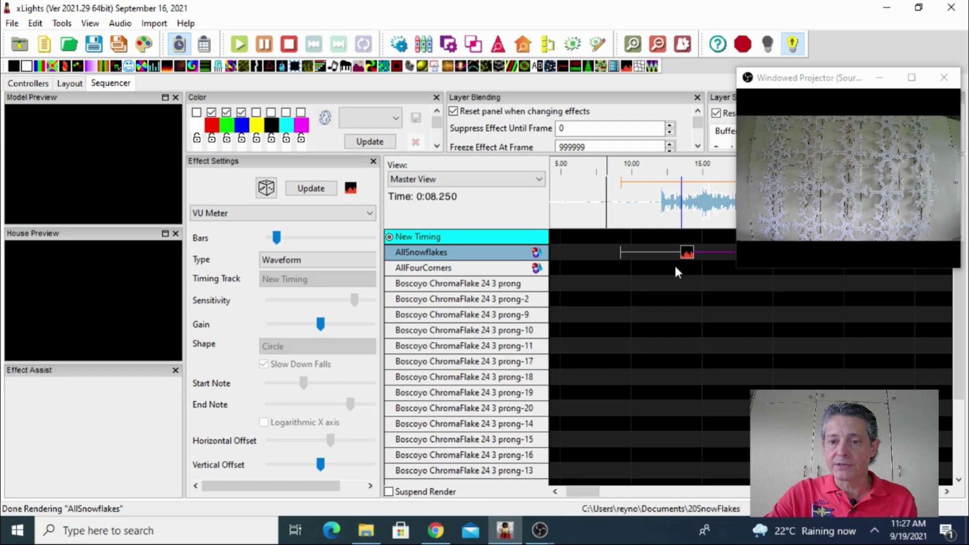
{"action": "left_click", "coordinate": [621, 255]}
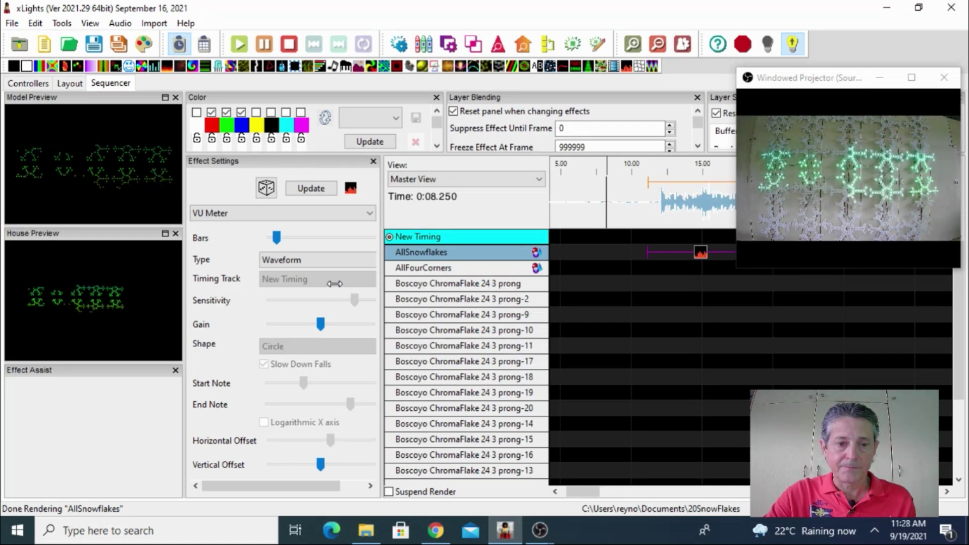
Set the VU Meter effect's type to Level Shape and its shape to Filled Circle
{"action": "left_click_drag", "start_coordinate": [382, 263], "coordinate": [432, 263]}
{"action": "left_click", "coordinate": [416, 260]}
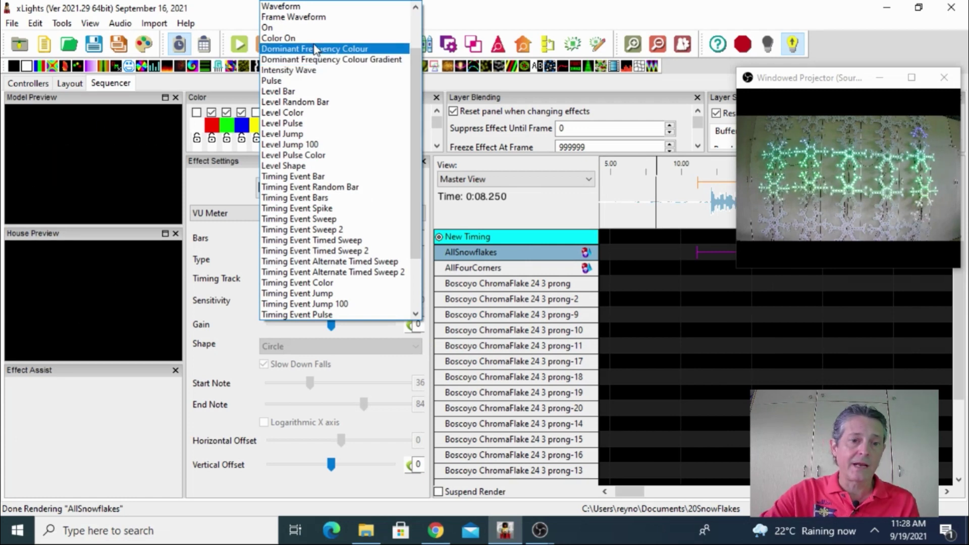
{"action": "left_click", "coordinate": [296, 166]}
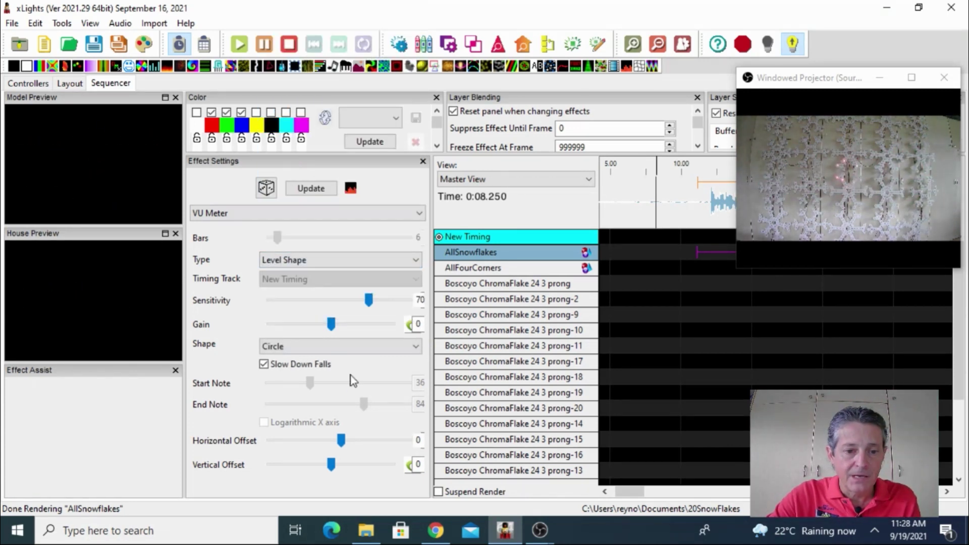
{"action": "left_click", "coordinate": [344, 351]}
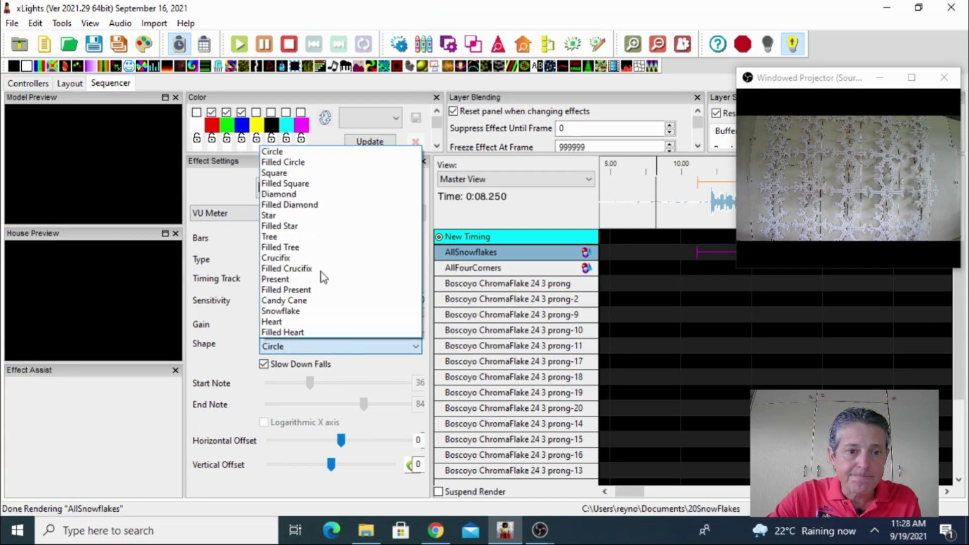
{"action": "left_click", "coordinate": [299, 163]}
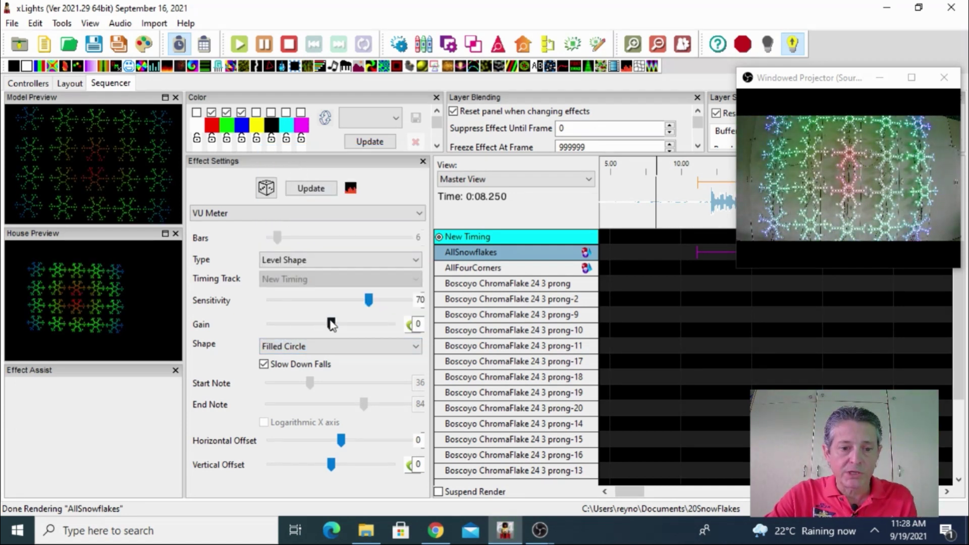
Set the VU Meter's sensitivity to 54, lower its gain below zero, and update the effect
{"action": "left_click_drag", "start_coordinate": [368, 298], "coordinate": [347, 299]}
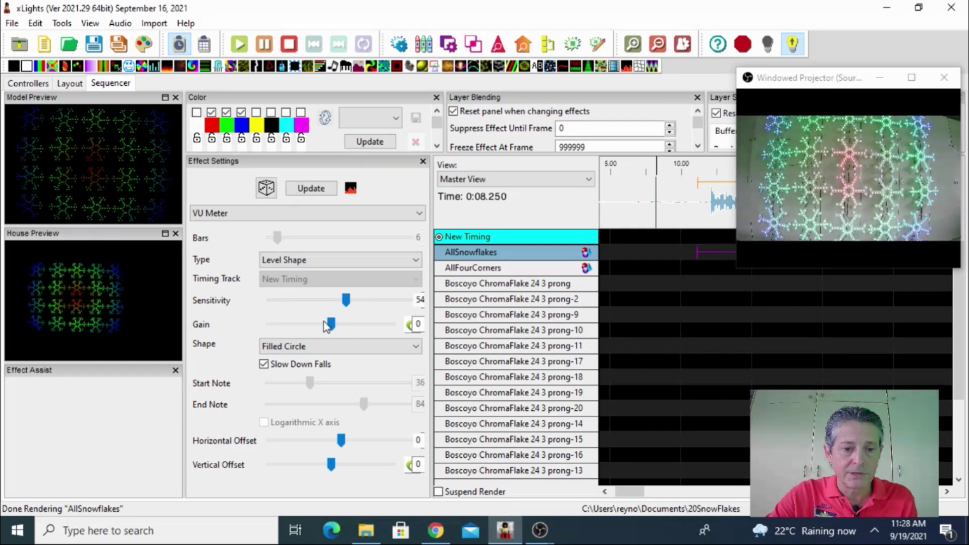
{"action": "left_click_drag", "start_coordinate": [331, 324], "coordinate": [292, 323]}
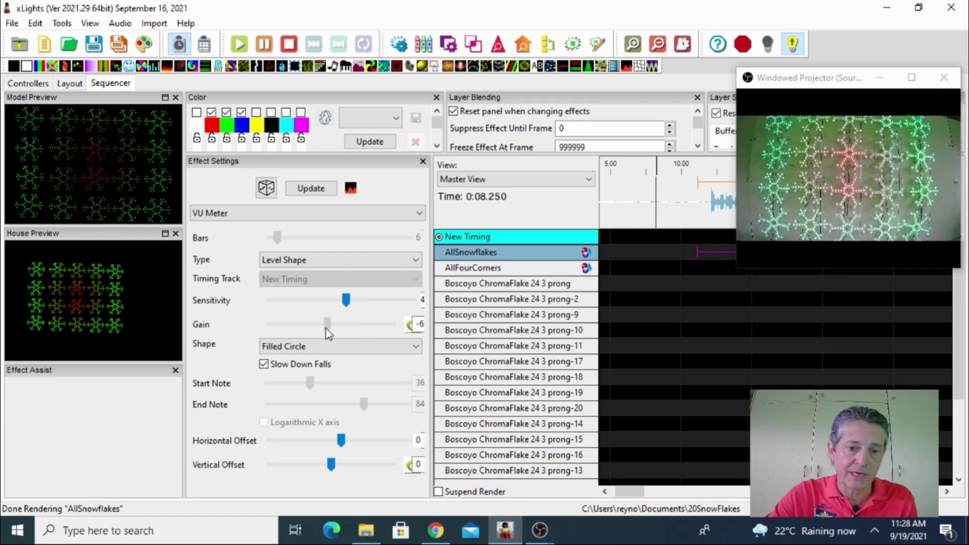
{"action": "left_click_drag", "start_coordinate": [326, 329], "coordinate": [325, 329]}
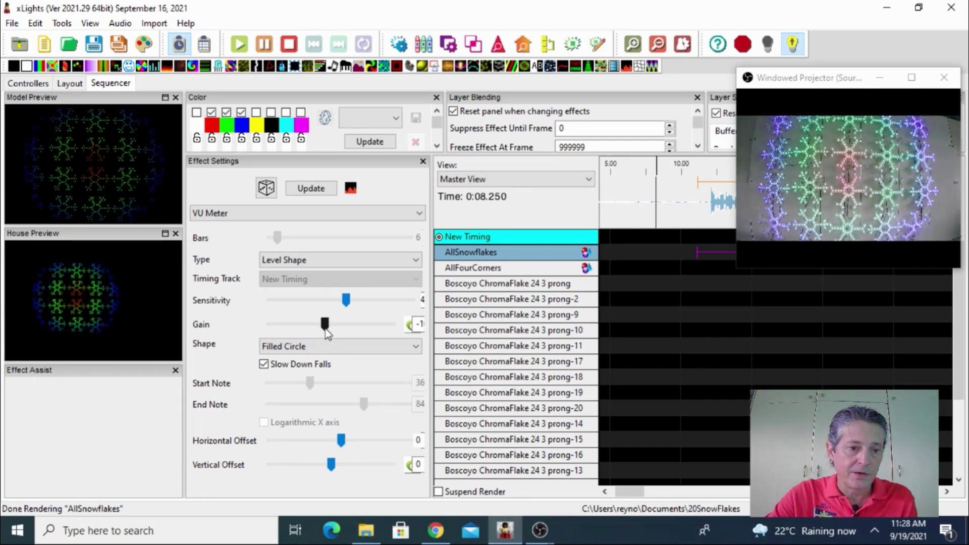
{"action": "left_click_drag", "start_coordinate": [325, 329], "coordinate": [316, 329]}
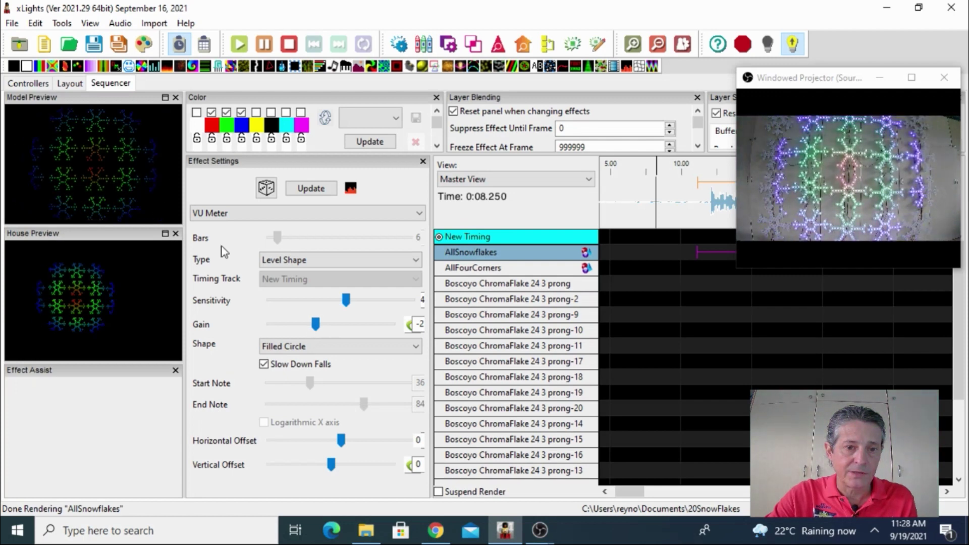
{"action": "left_click", "coordinate": [317, 193]}
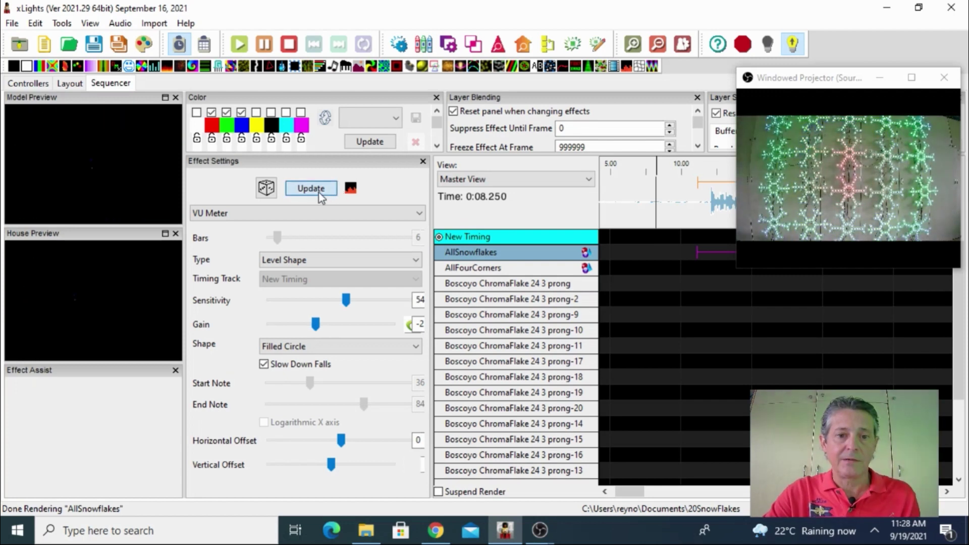
Render the whole sequence and play the VU Meter effect from 8.25 seconds, with the projector window moved clear of the timeline
{"action": "left_click", "coordinate": [144, 45]}
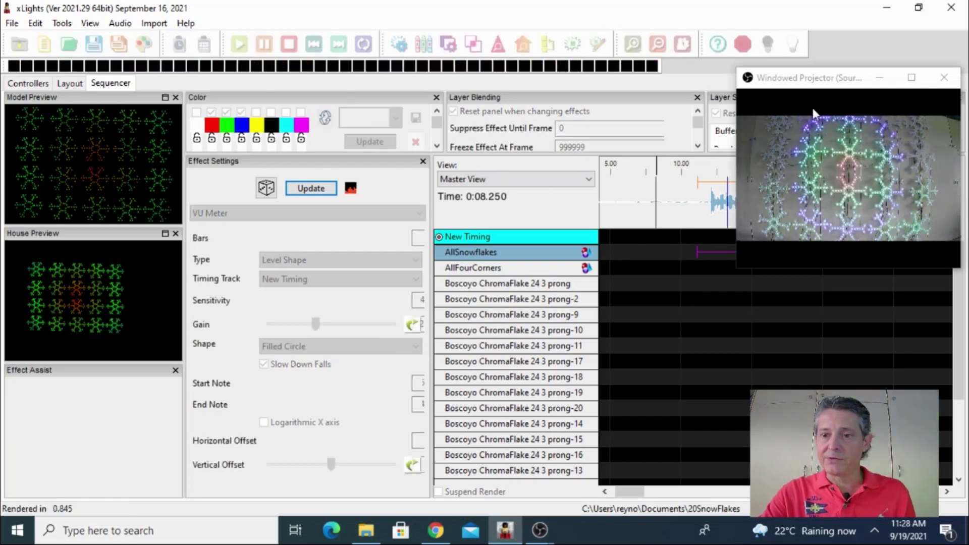
{"action": "left_click_drag", "start_coordinate": [846, 80], "coordinate": [407, 263]}
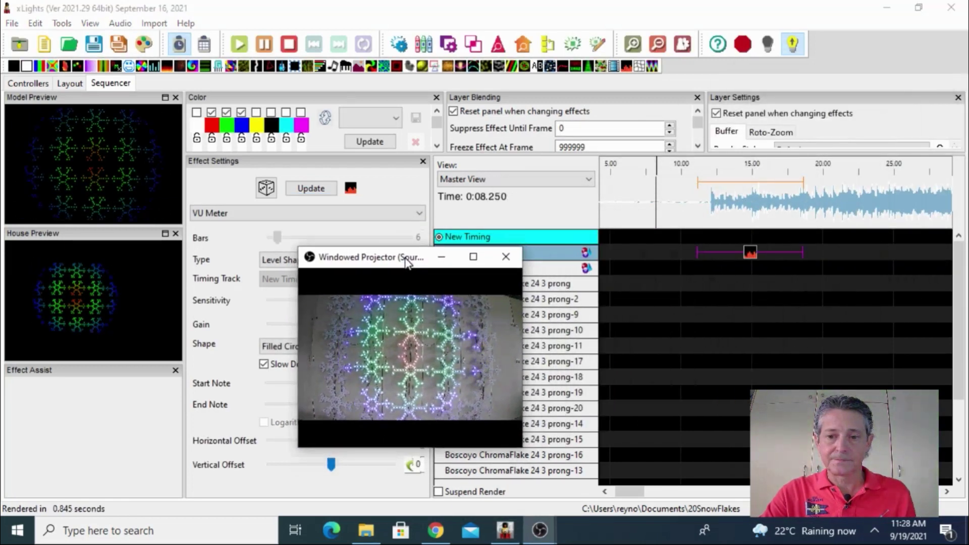
{"action": "left_click", "coordinate": [673, 208]}
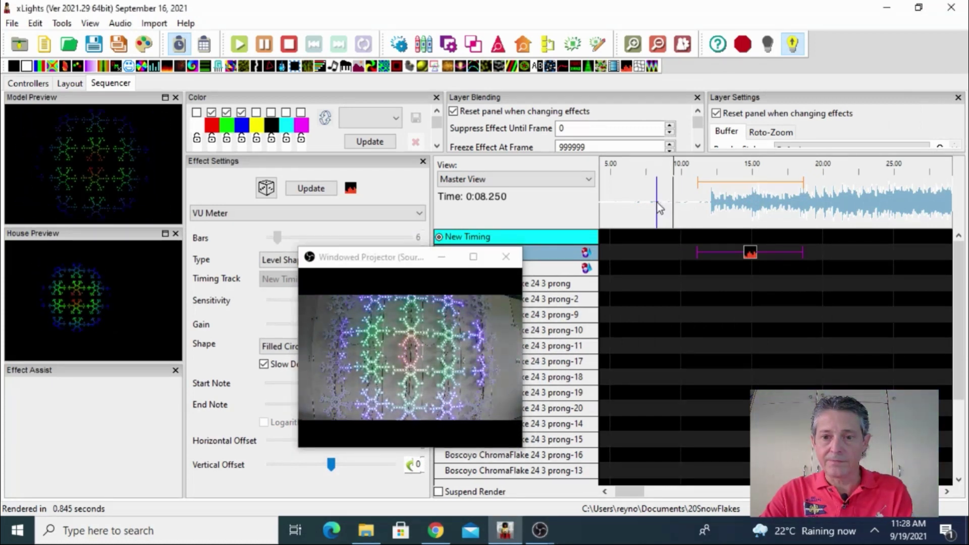
{"action": "left_click", "coordinate": [657, 205]}
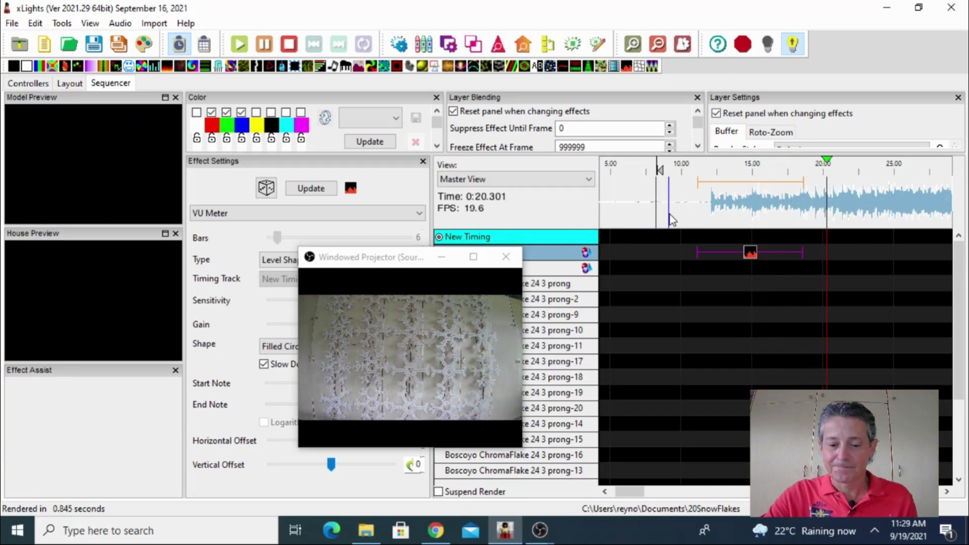
Trim the VU Meter effect to end at 18.1 seconds and add a Butterfly effect after it on AllSnowflakes, up to 23.35 seconds
{"action": "left_click", "coordinate": [670, 219]}
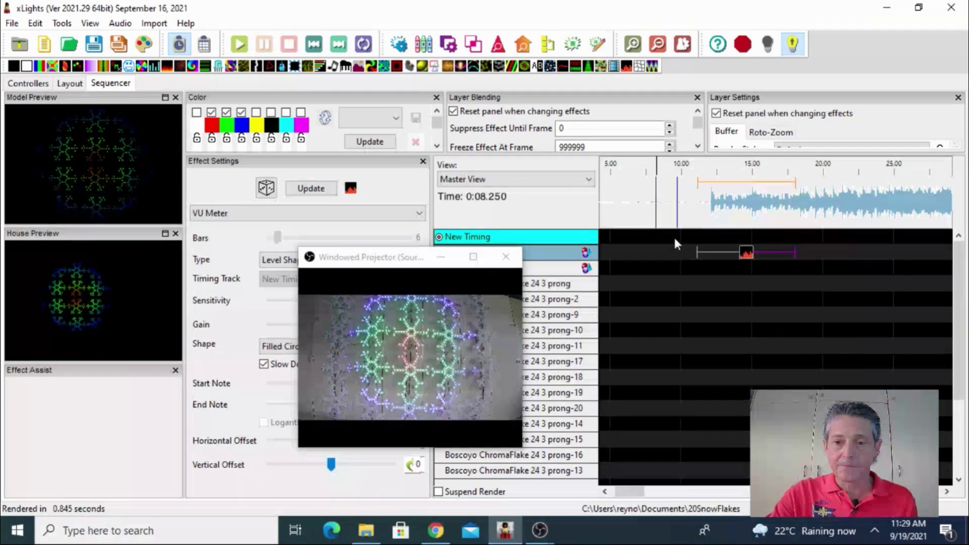
{"action": "left_click", "coordinate": [767, 46]}
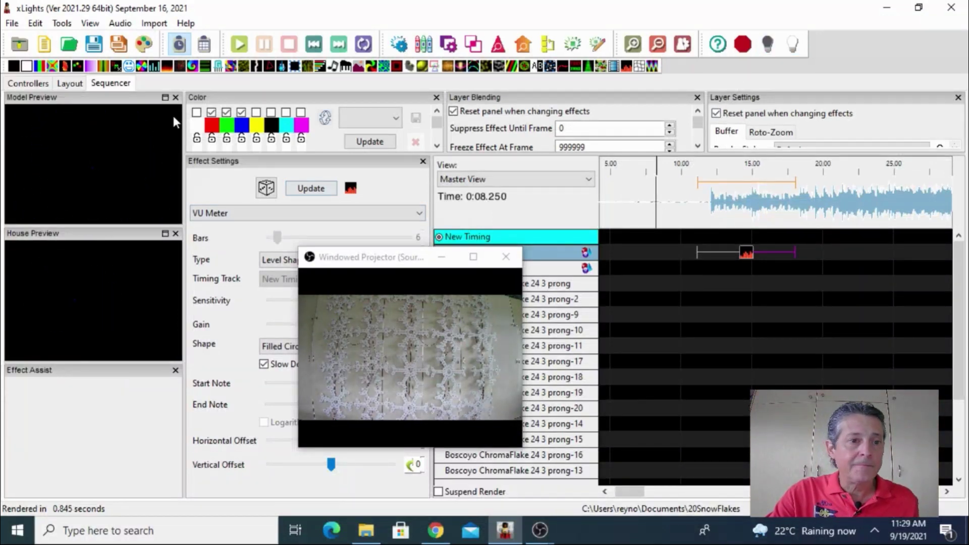
{"action": "left_click_drag", "start_coordinate": [53, 68], "coordinate": [811, 256]}
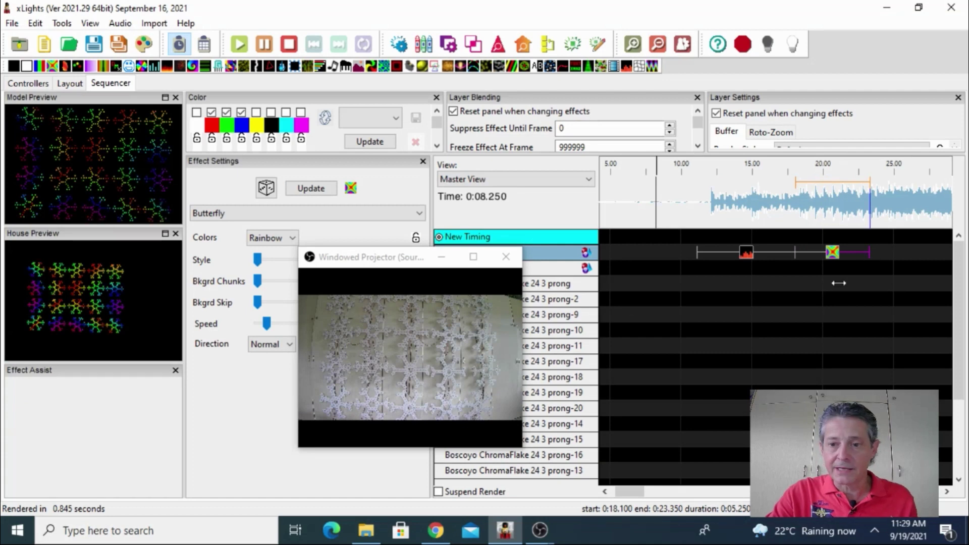
{"action": "left_click_drag", "start_coordinate": [376, 258], "coordinate": [799, 56]}
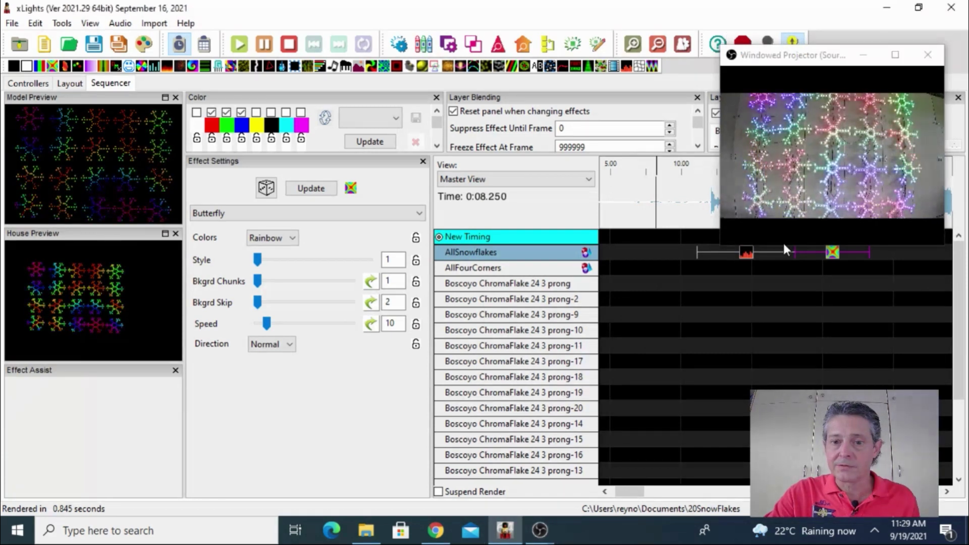
Set the Butterfly effect's style to 2 and background chunks to 3, and extend its end to 24.35 seconds
{"action": "left_click", "coordinate": [698, 259]}
{"action": "left_click", "coordinate": [820, 255]}
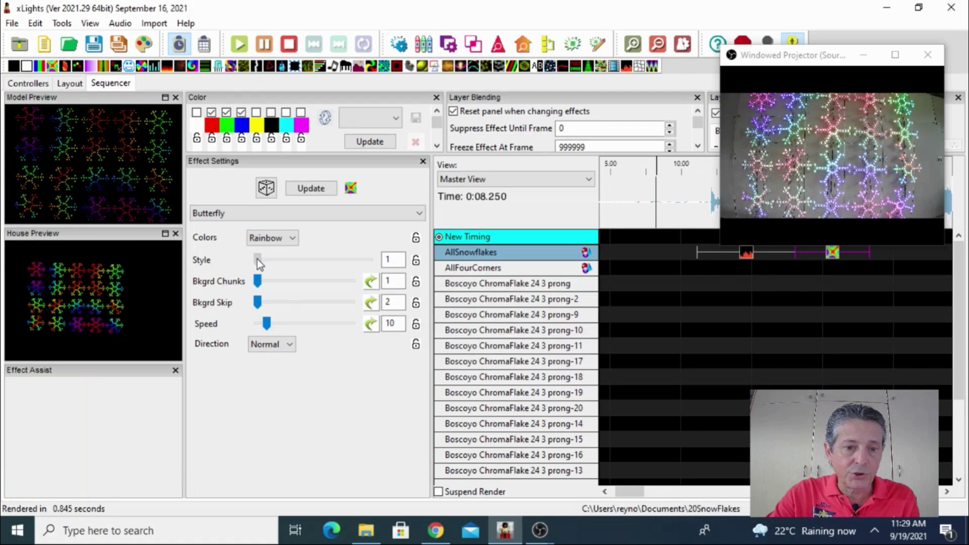
{"action": "left_click_drag", "start_coordinate": [269, 263], "coordinate": [270, 264]}
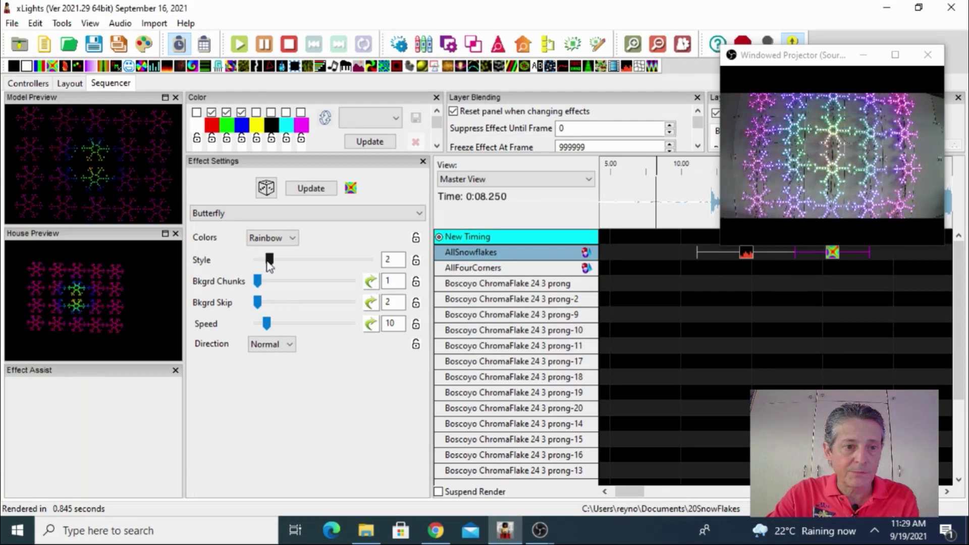
{"action": "left_click", "coordinate": [259, 284]}
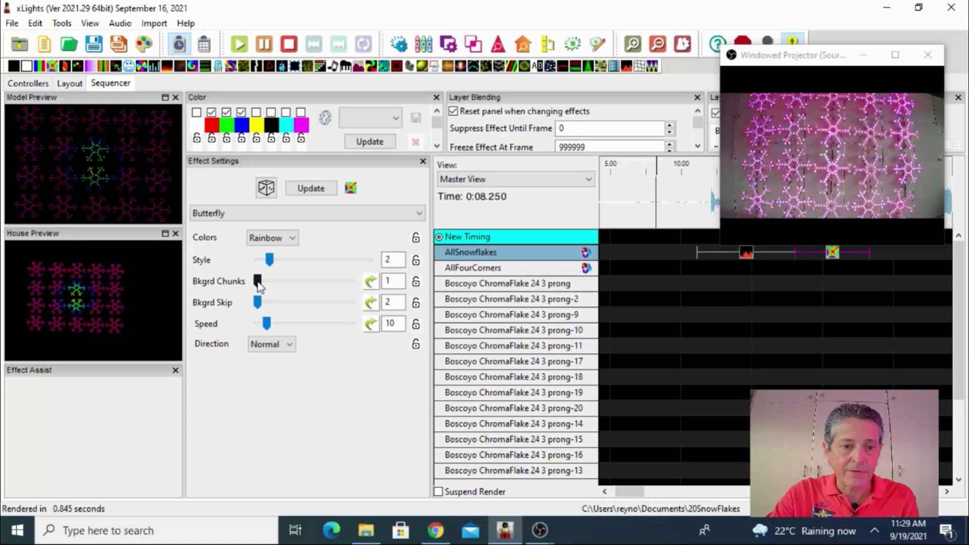
{"action": "left_click", "coordinate": [278, 283]}
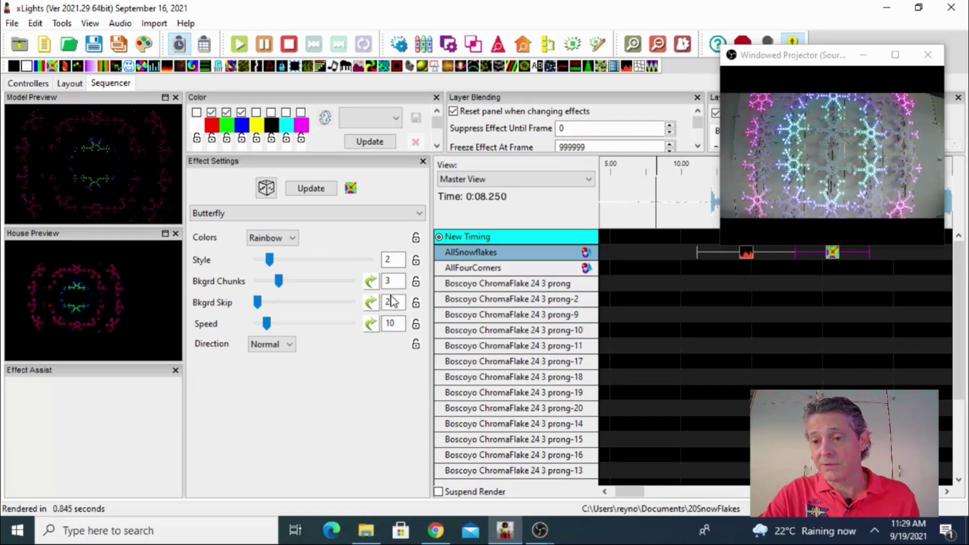
{"action": "left_click_drag", "start_coordinate": [869, 253], "coordinate": [884, 254]}
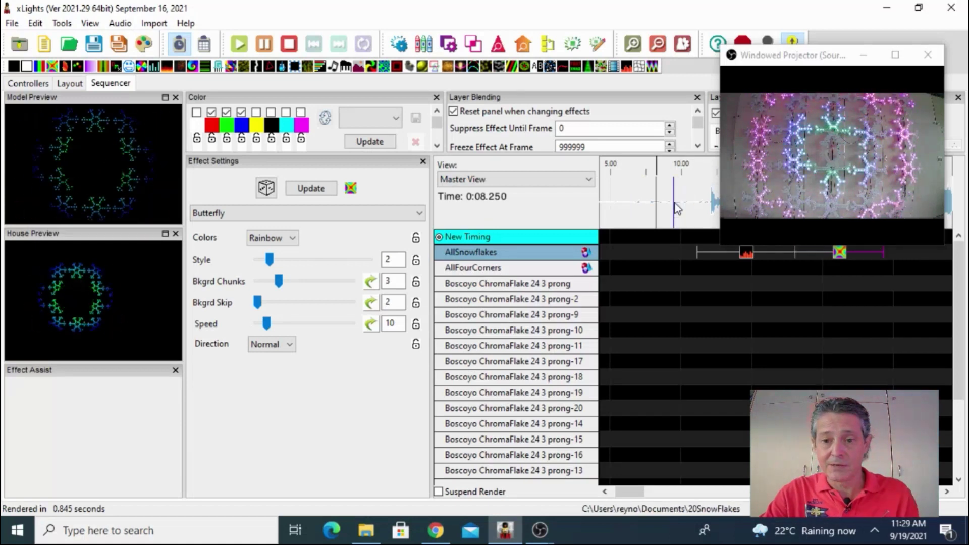
Play the VU Meter and Butterfly effects from 9.5 seconds on the snowflakes, and stop playback
{"action": "left_click", "coordinate": [731, 257]}
{"action": "key", "text": "space"}
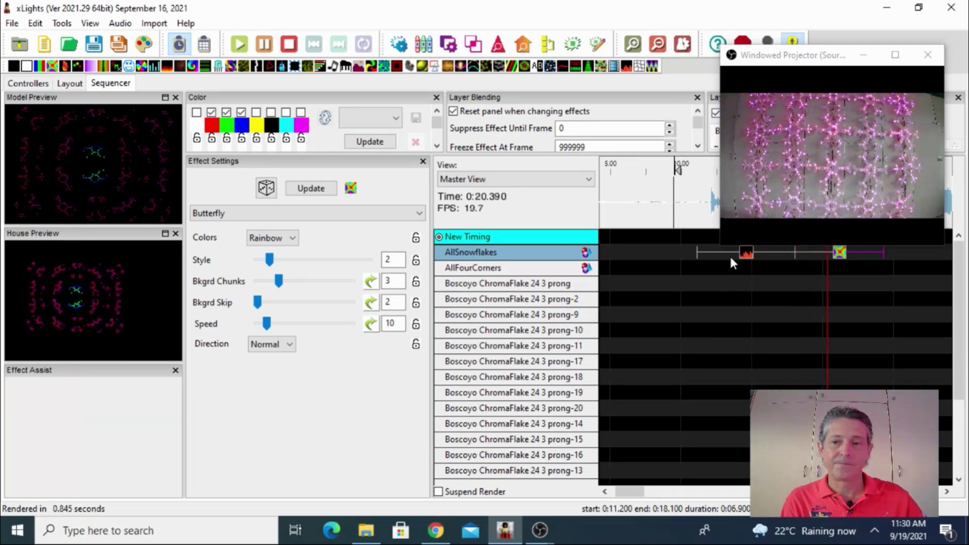
{"action": "key", "text": "space"}
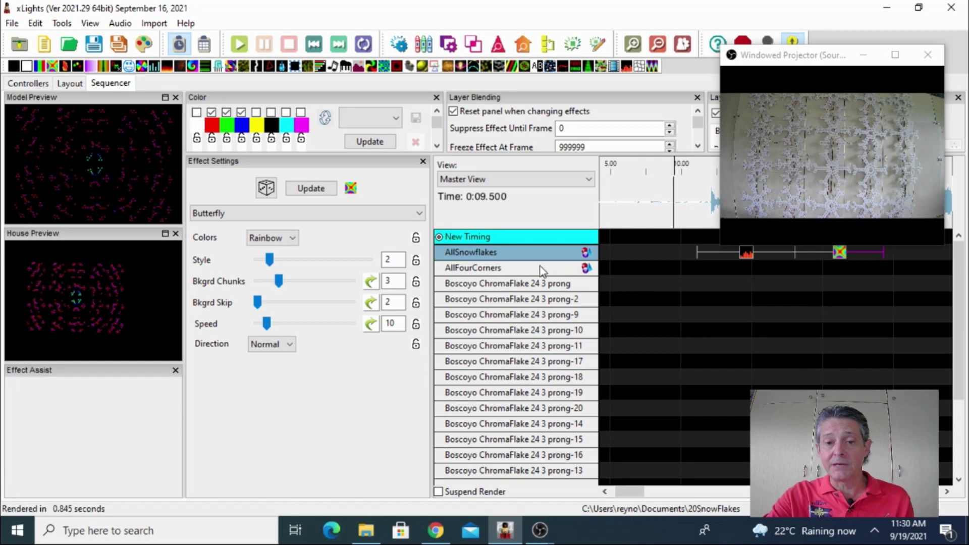
Open a gap between VU Meter and Butterfly, and place a Shader effect from about 16 to 20 seconds on a new layer below
{"action": "right_click", "coordinate": [514, 256]}
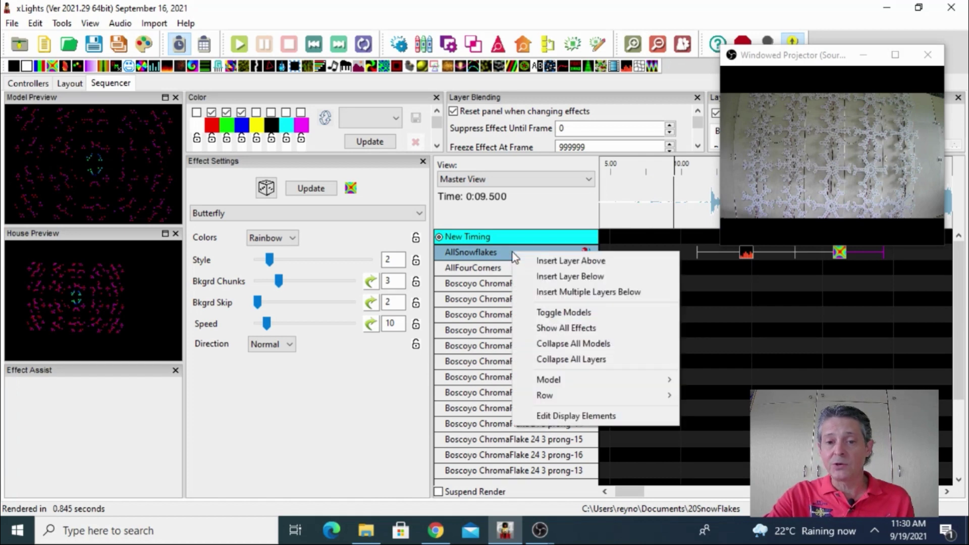
{"action": "left_click", "coordinate": [561, 276]}
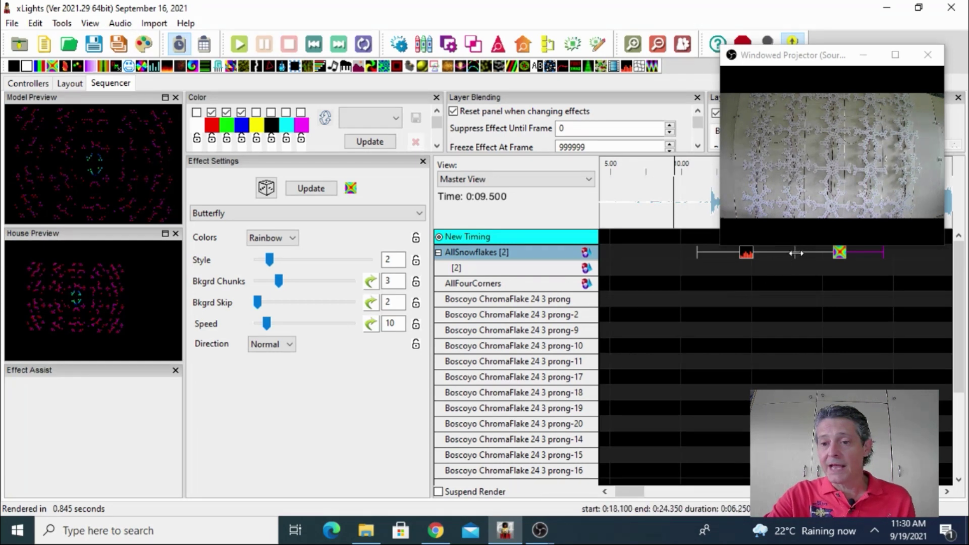
{"action": "left_click_drag", "start_coordinate": [793, 254], "coordinate": [765, 253]}
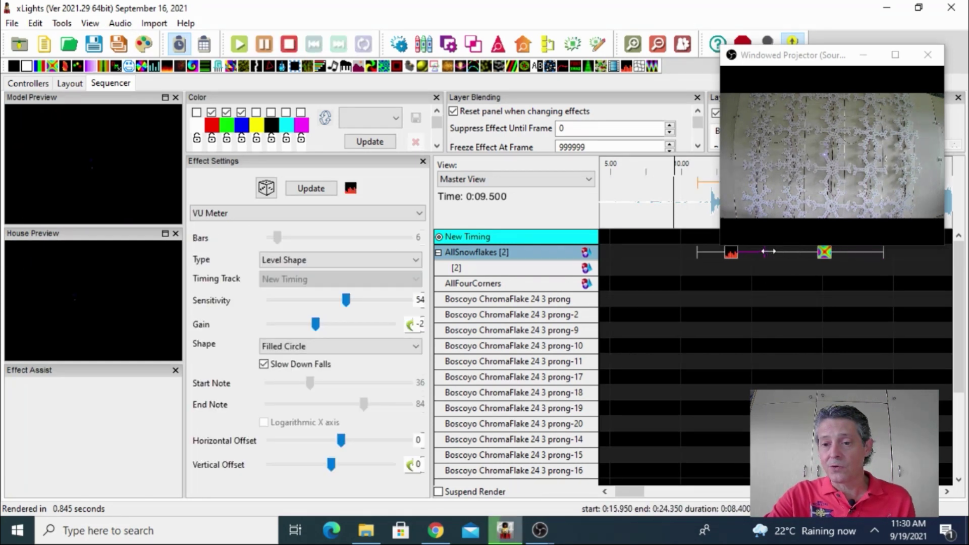
{"action": "left_click", "coordinate": [783, 255]}
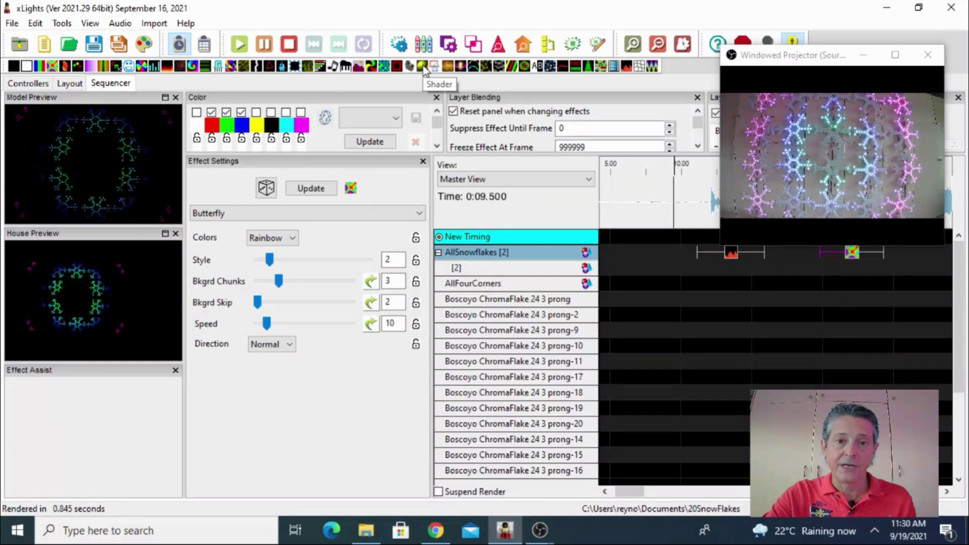
{"action": "left_click_drag", "start_coordinate": [423, 66], "coordinate": [822, 268]}
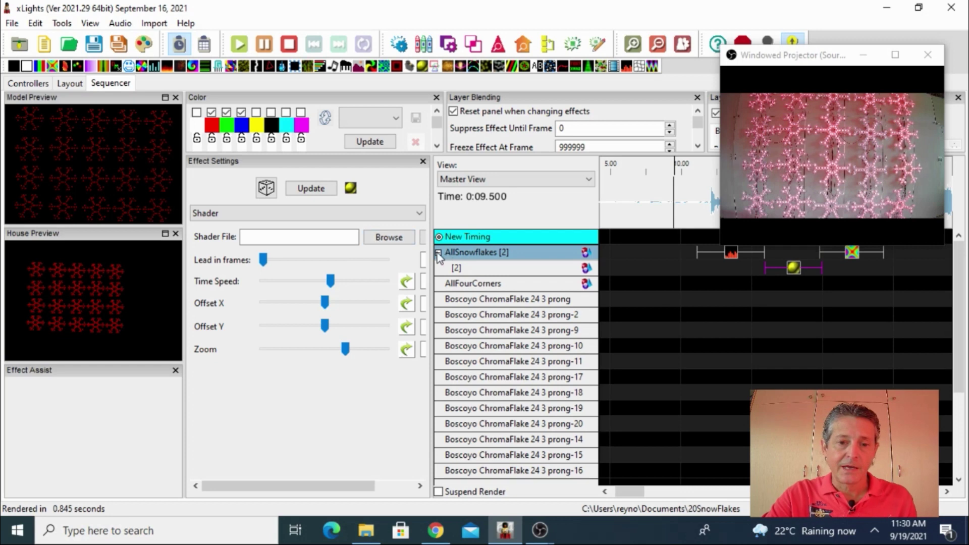
Preview several downloadable shaders, including Acid Jelly and Audio - waves remix, and download 6mm Inversion for the Shader effect
{"action": "left_click_drag", "start_coordinate": [435, 255], "coordinate": [497, 263]}
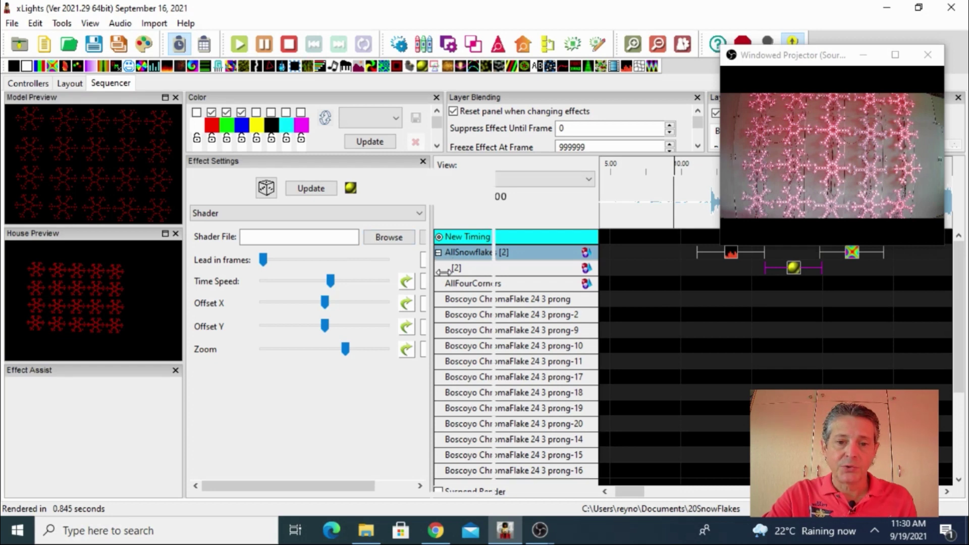
{"action": "left_click", "coordinate": [456, 245]}
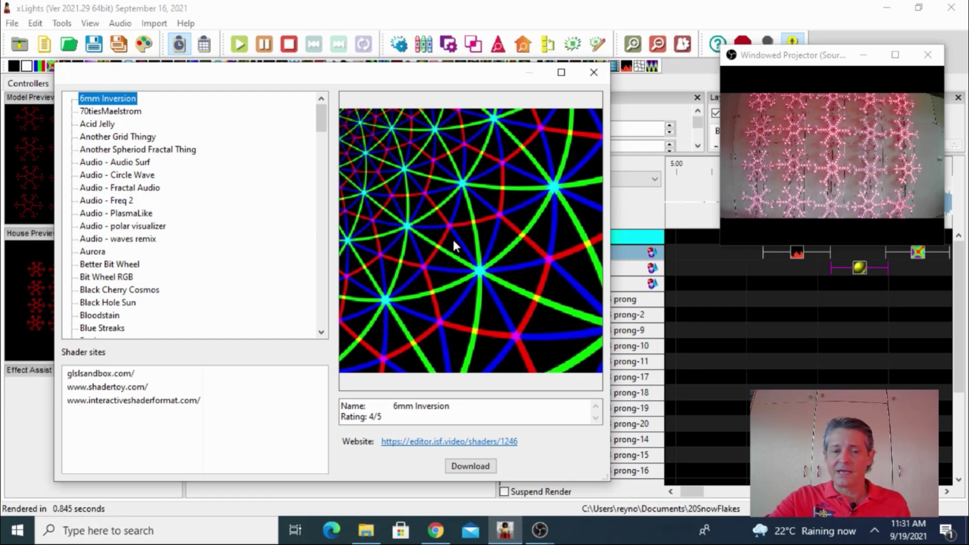
{"action": "left_click", "coordinate": [111, 112]}
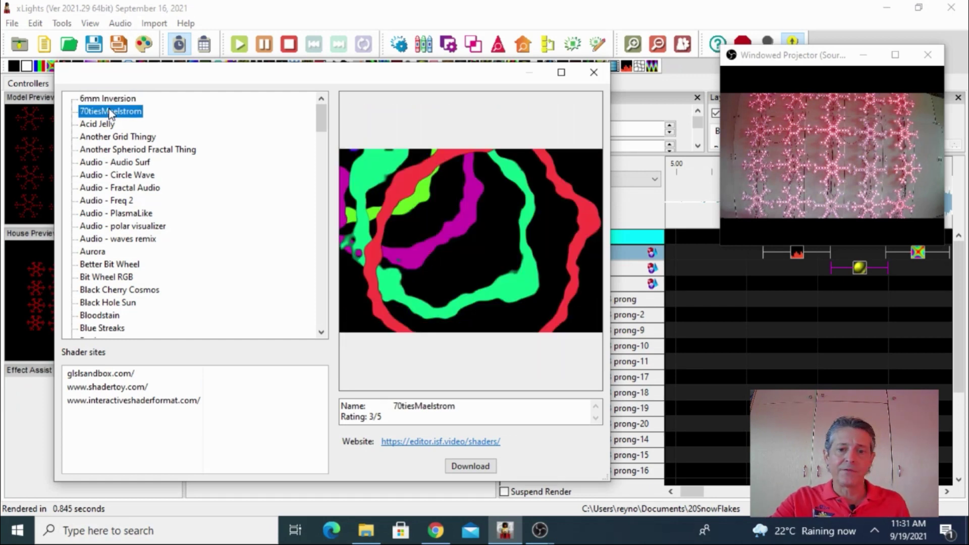
{"action": "left_click", "coordinate": [105, 126]}
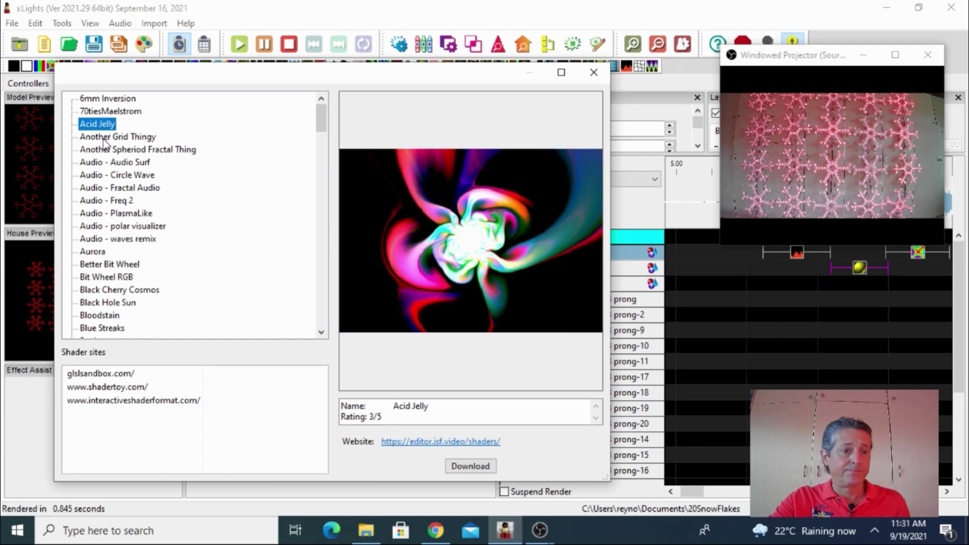
{"action": "left_click", "coordinate": [104, 138]}
{"action": "left_click", "coordinate": [105, 164]}
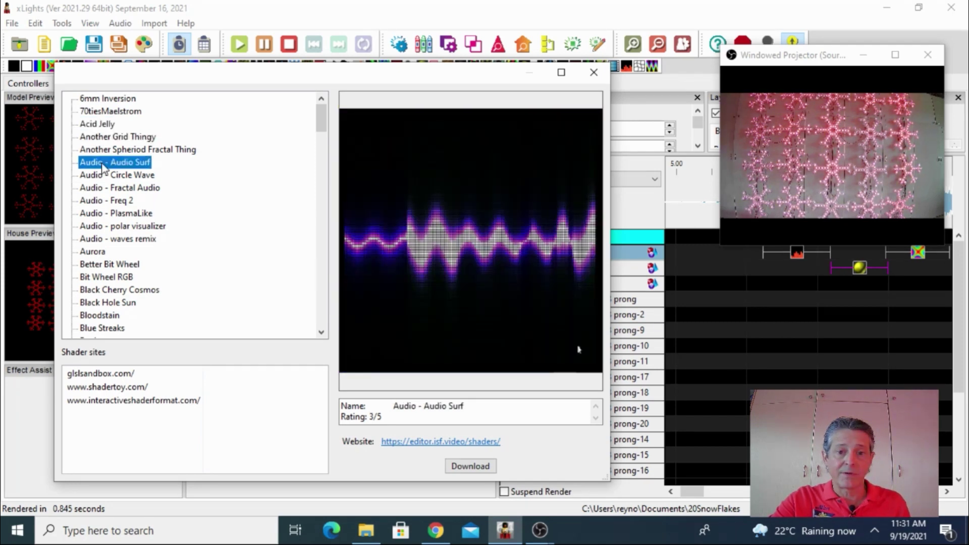
{"action": "left_click", "coordinate": [104, 203]}
{"action": "left_click", "coordinate": [103, 239]}
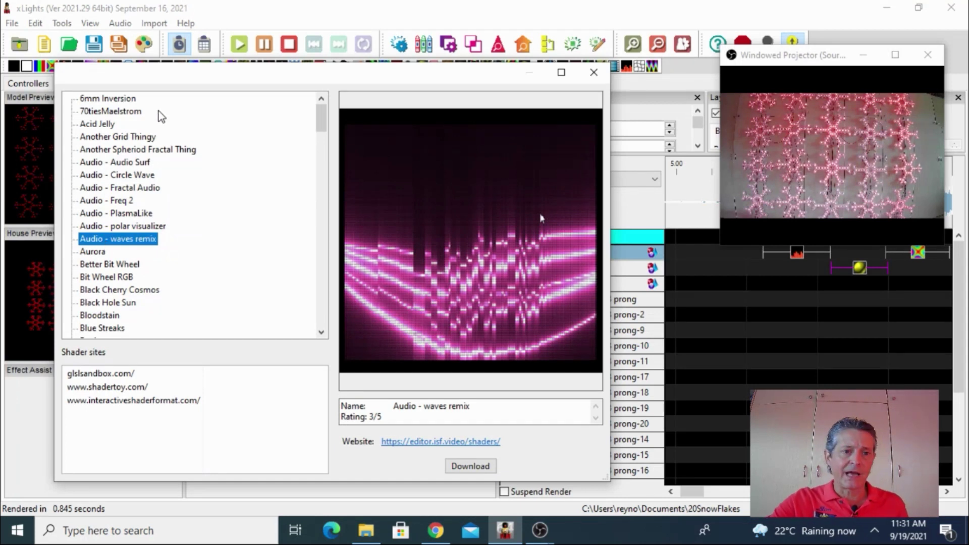
{"action": "left_click", "coordinate": [120, 101]}
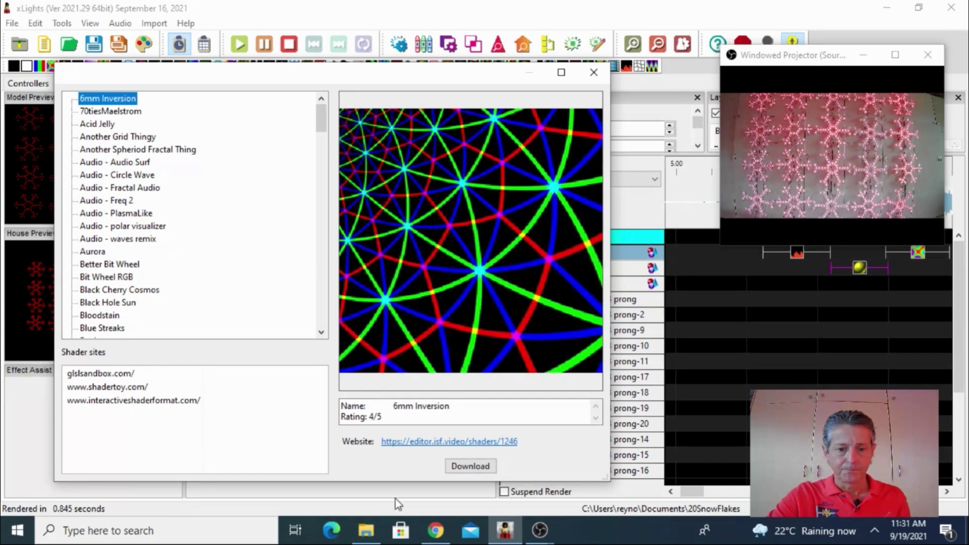
{"action": "left_click", "coordinate": [483, 469]}
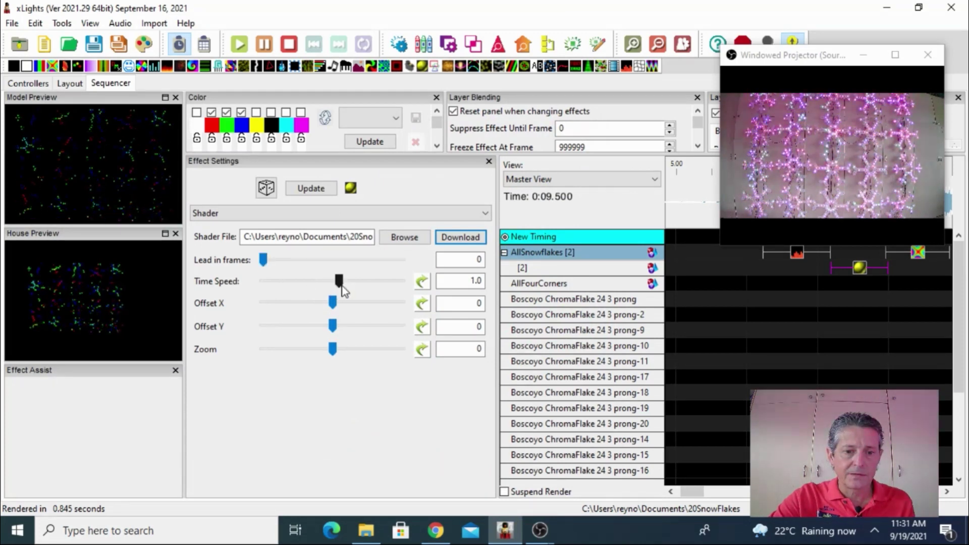
Set the Shader effect's zoom to 54 and its time speed to -3.95
{"action": "left_click_drag", "start_coordinate": [341, 281], "coordinate": [270, 281]}
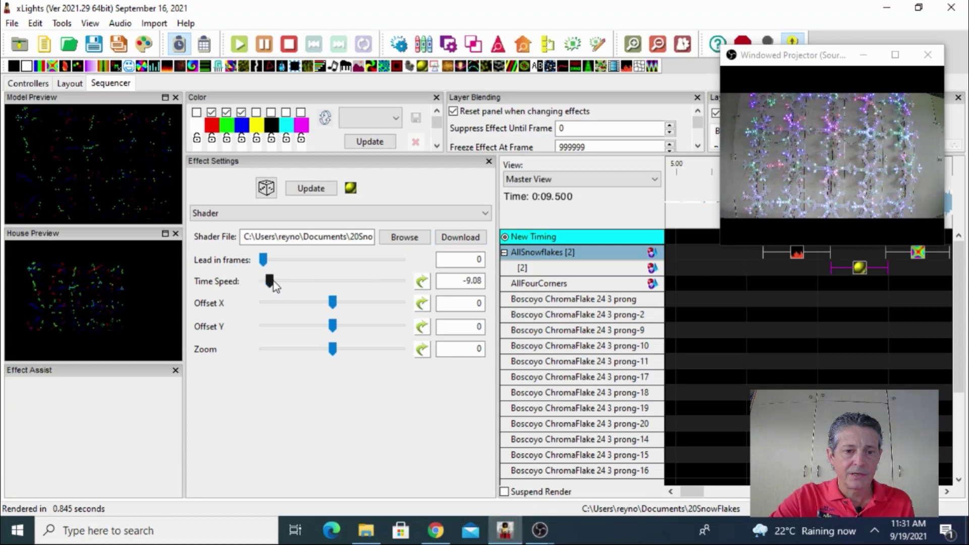
{"action": "left_click_drag", "start_coordinate": [332, 348], "coordinate": [370, 349]}
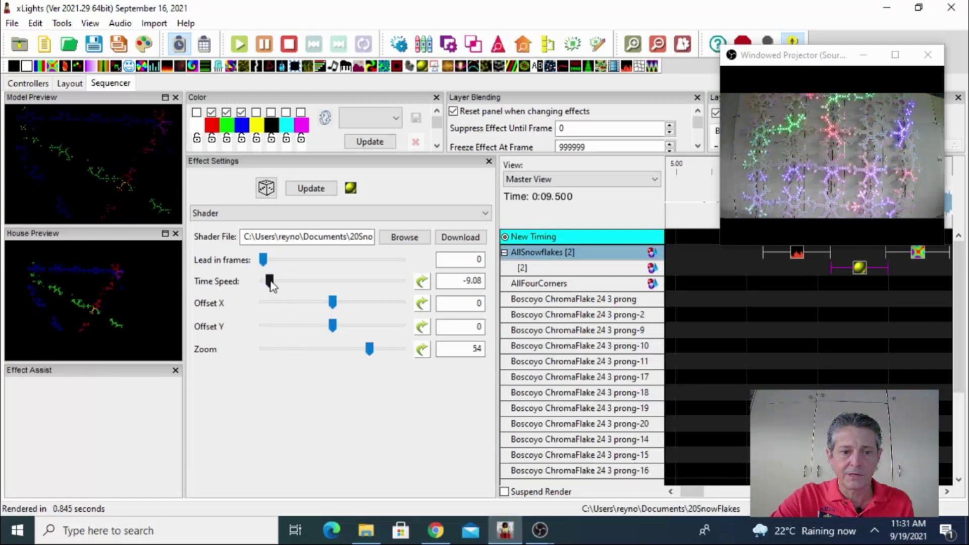
{"action": "left_click_drag", "start_coordinate": [271, 285], "coordinate": [306, 285]}
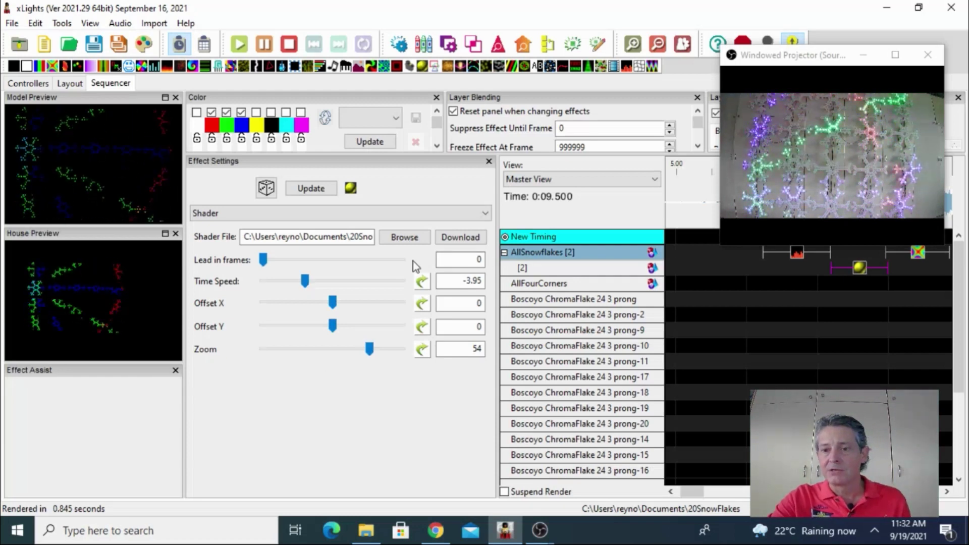
Play all three effects from 7.4 seconds with the projector window enlarged, and turn off output to the lights when finished
{"action": "left_click", "coordinate": [713, 214]}
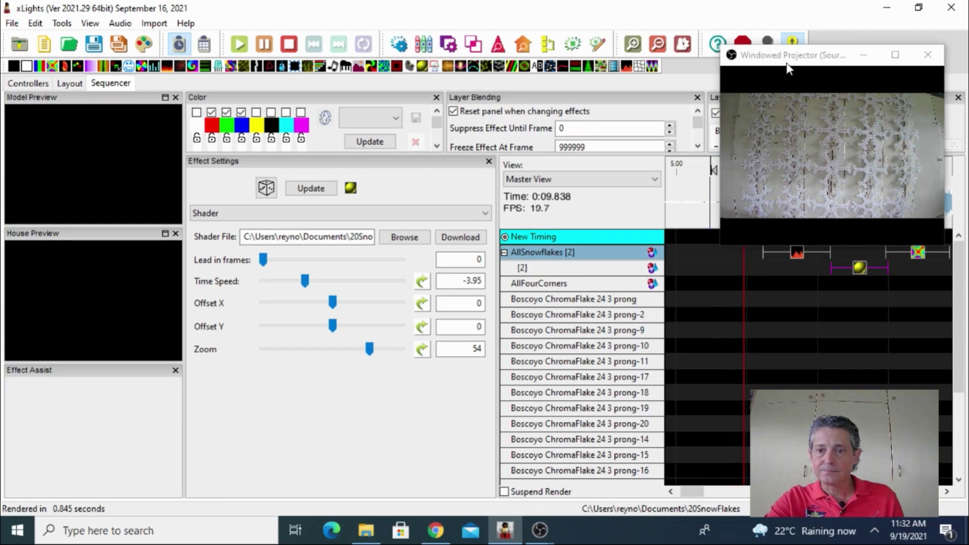
{"action": "left_click_drag", "start_coordinate": [790, 56], "coordinate": [291, 125]}
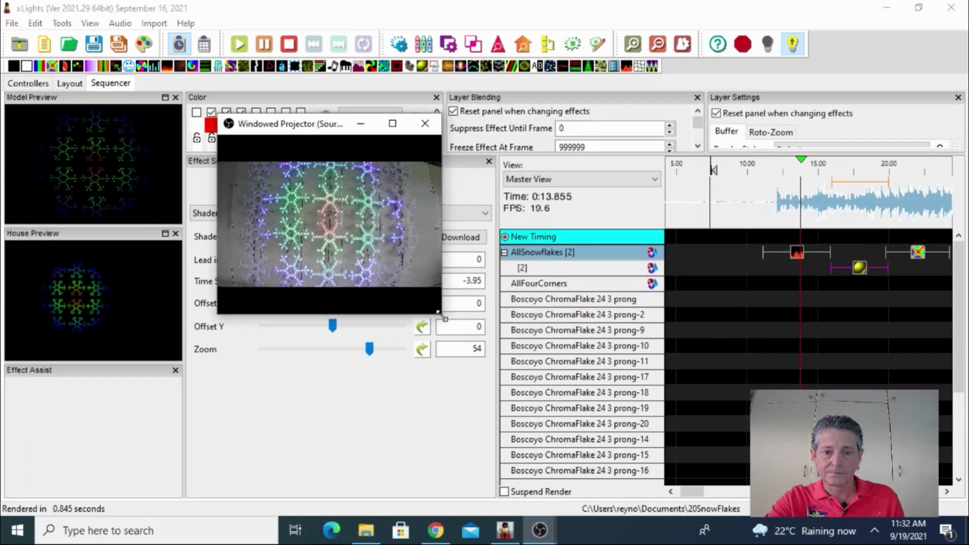
{"action": "left_click_drag", "start_coordinate": [442, 317], "coordinate": [580, 432]}
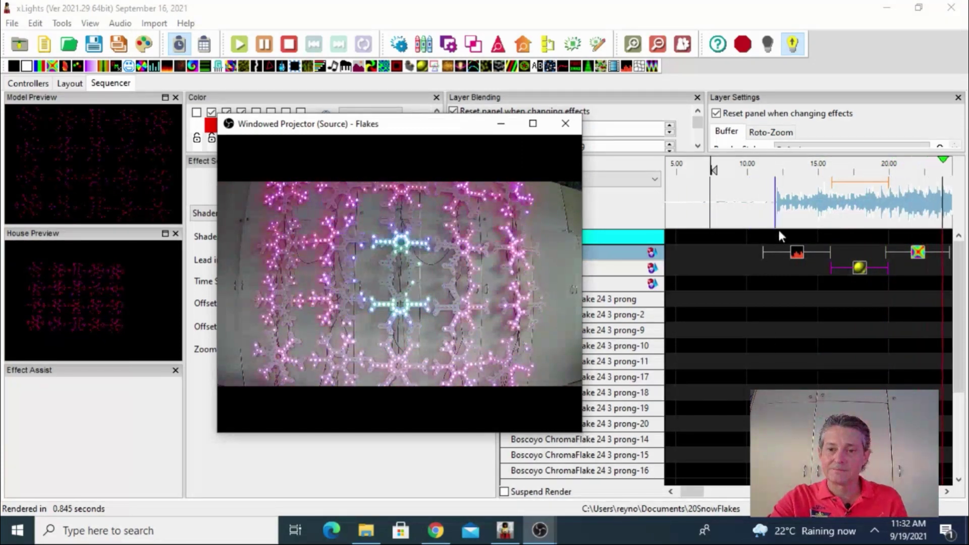
{"action": "left_click", "coordinate": [784, 202]}
{"action": "left_click", "coordinate": [792, 44]}
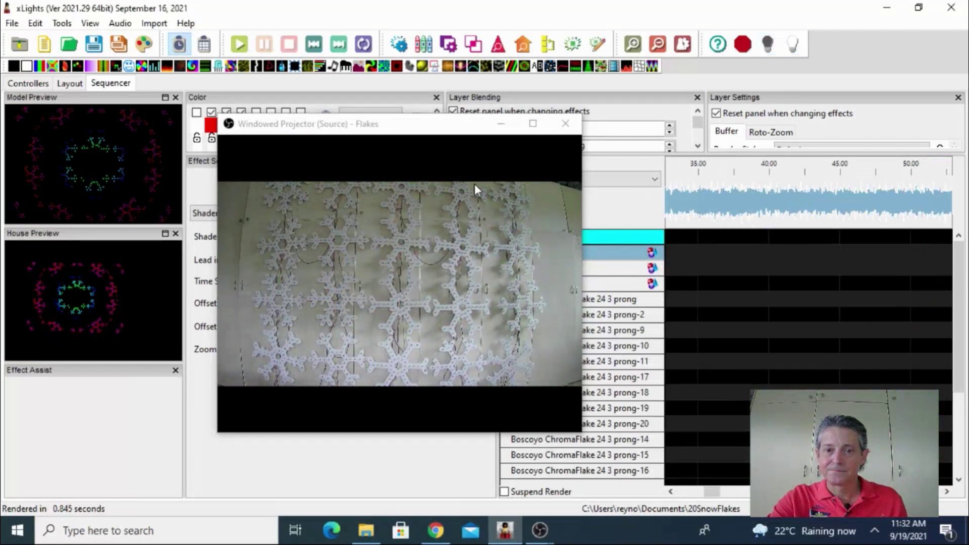
{"action": "left_click", "coordinate": [500, 124]}
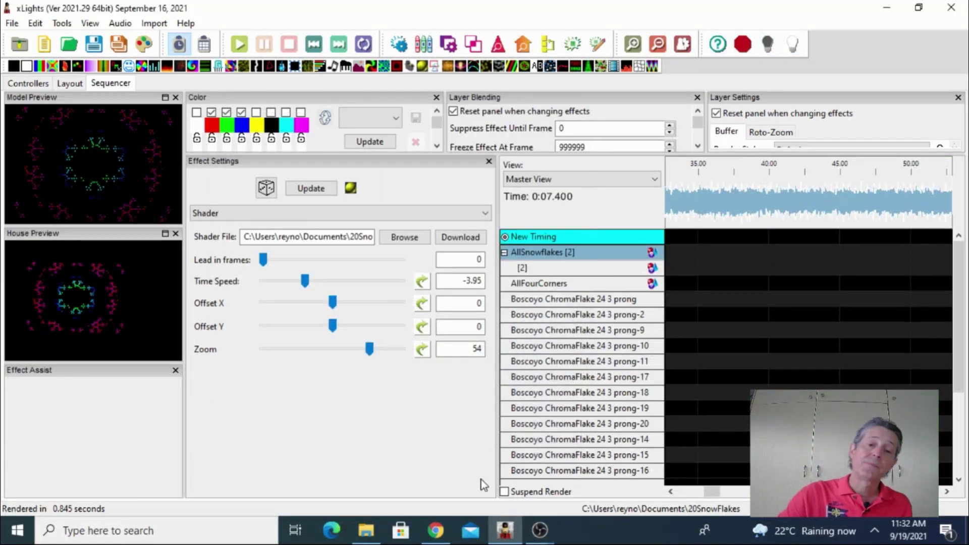